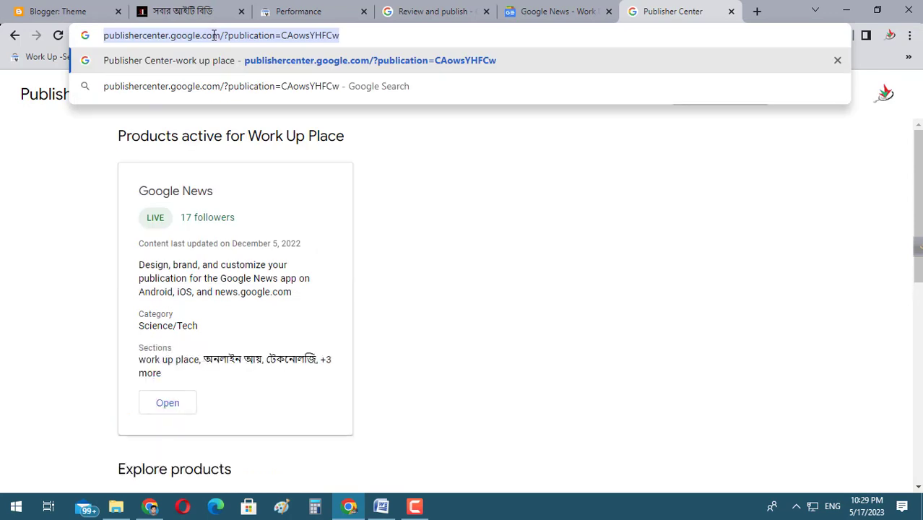
# Load the Publisher Center home page at publishercenter.google.com without the publication parameter in the address.
pyautogui.moveTo(356, 37); pyautogui.dragTo(222, 33)
pyautogui.press('BackSpace')
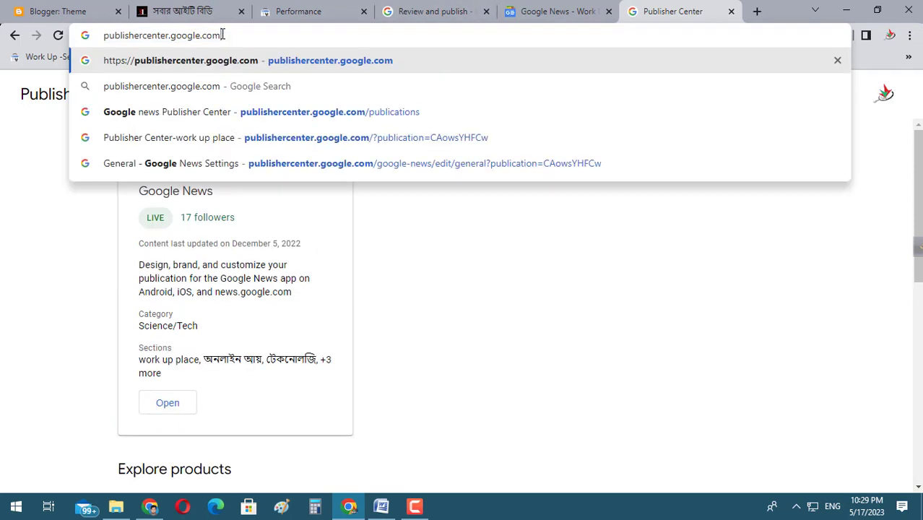
pyautogui.press('Return')
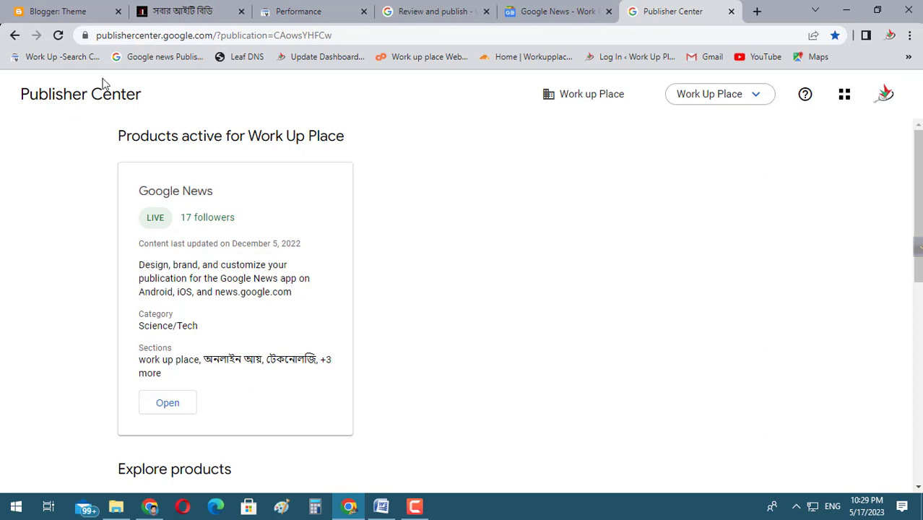
pyautogui.click(160, 17)
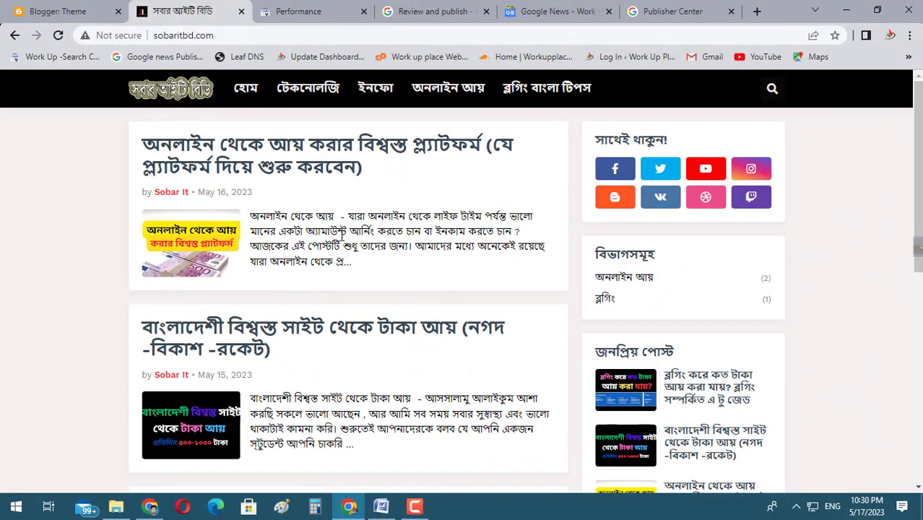
pyautogui.click(658, 10)
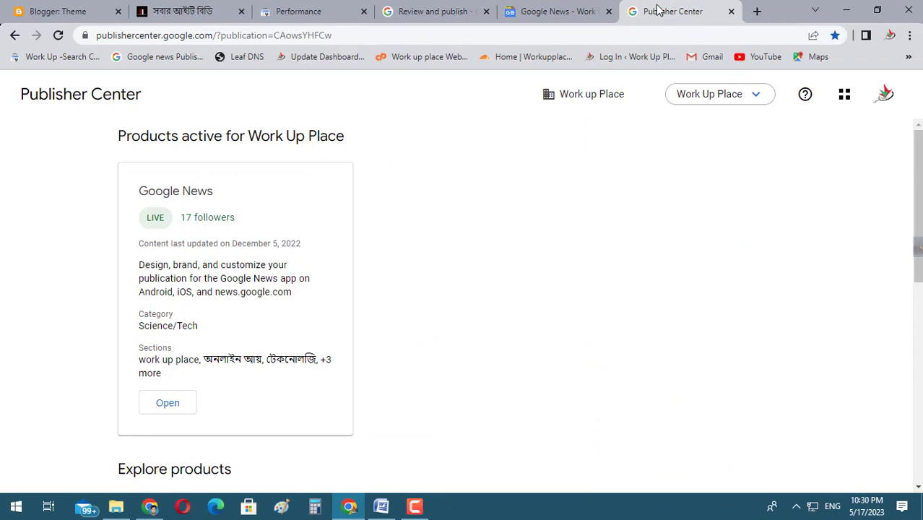
pyautogui.click(181, 11)
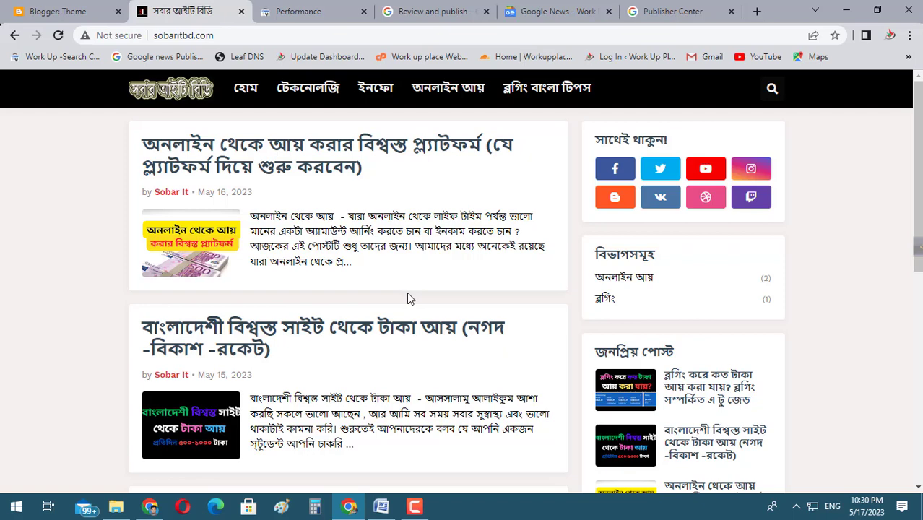
pyautogui.click(665, 12)
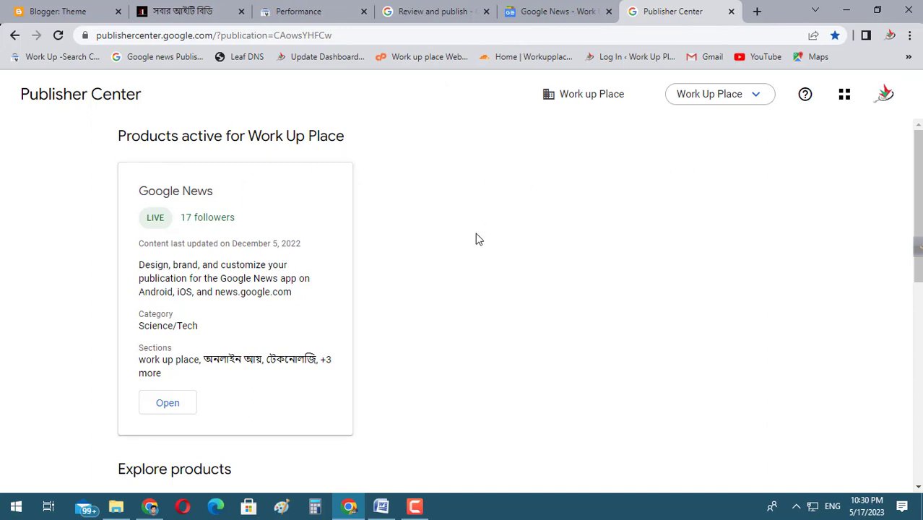
pyautogui.click(713, 100)
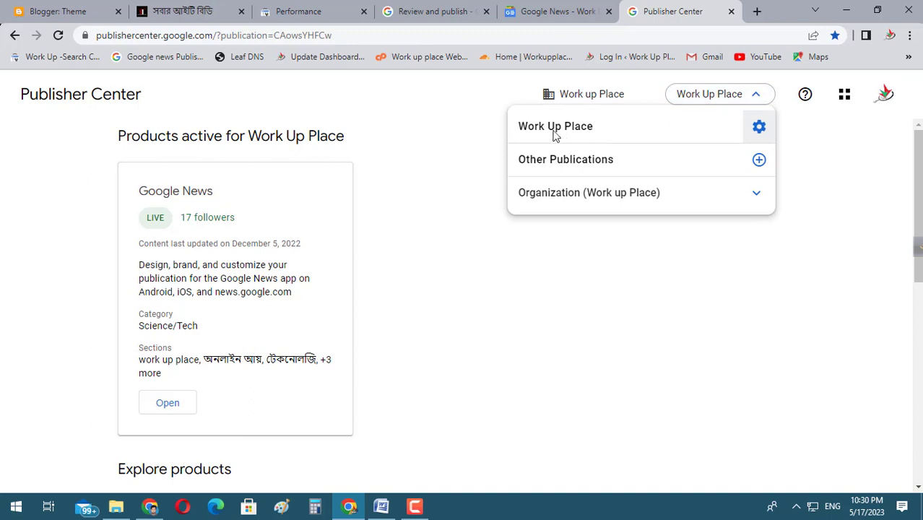
pyautogui.click(489, 287)
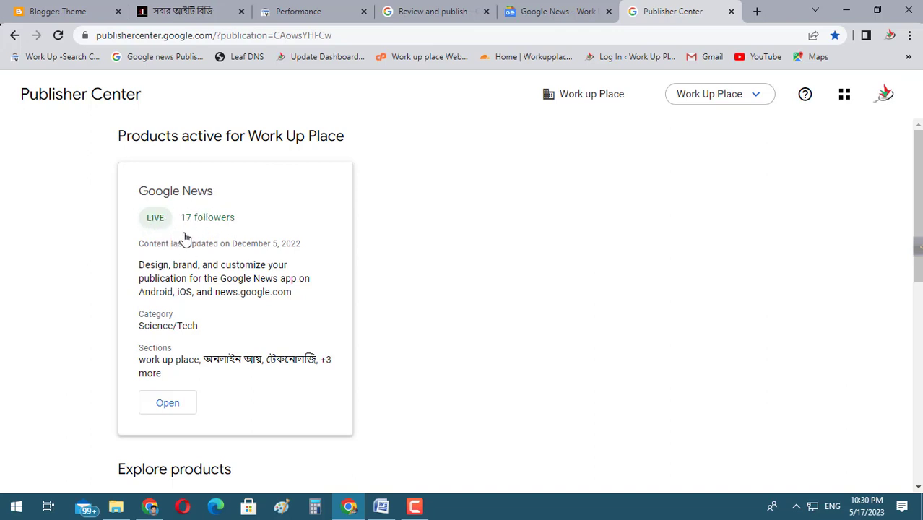
# Open the Manage Organizations page for the Work up Place organization.
pyautogui.click(728, 110)
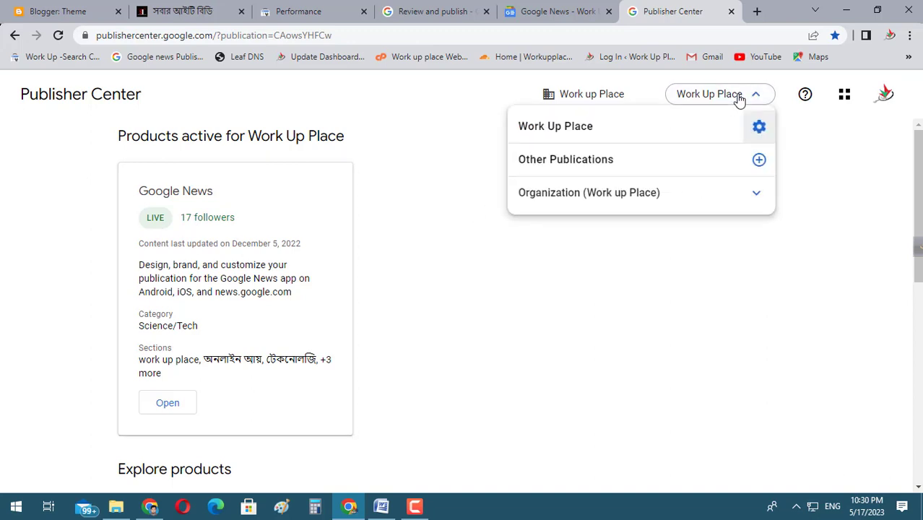
pyautogui.click(578, 195)
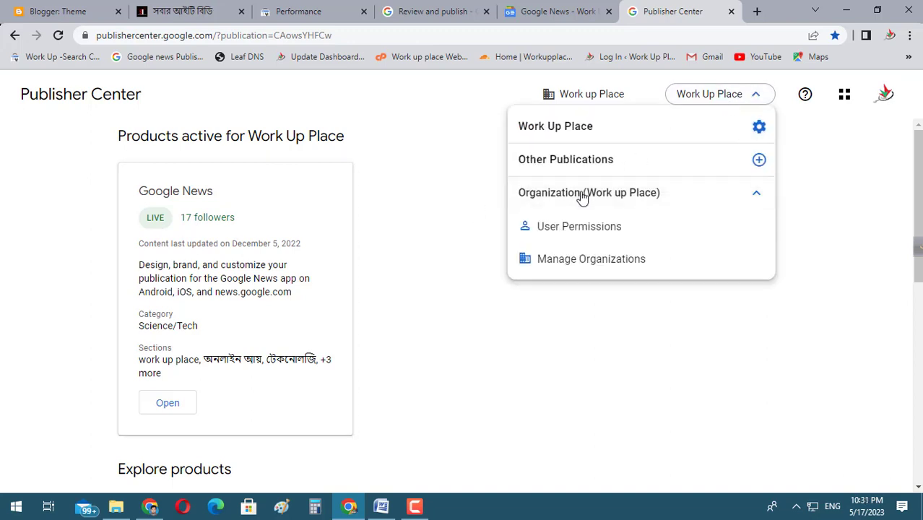
pyautogui.click(575, 260)
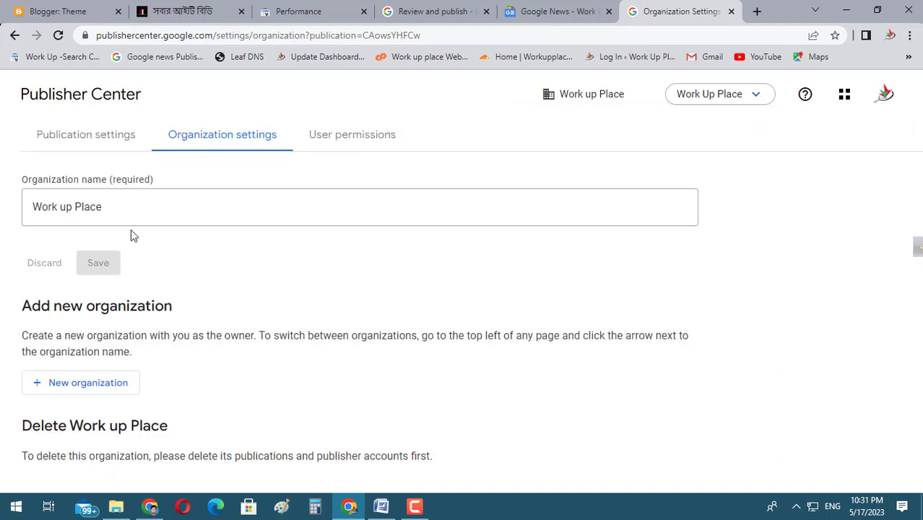
pyautogui.click(79, 383)
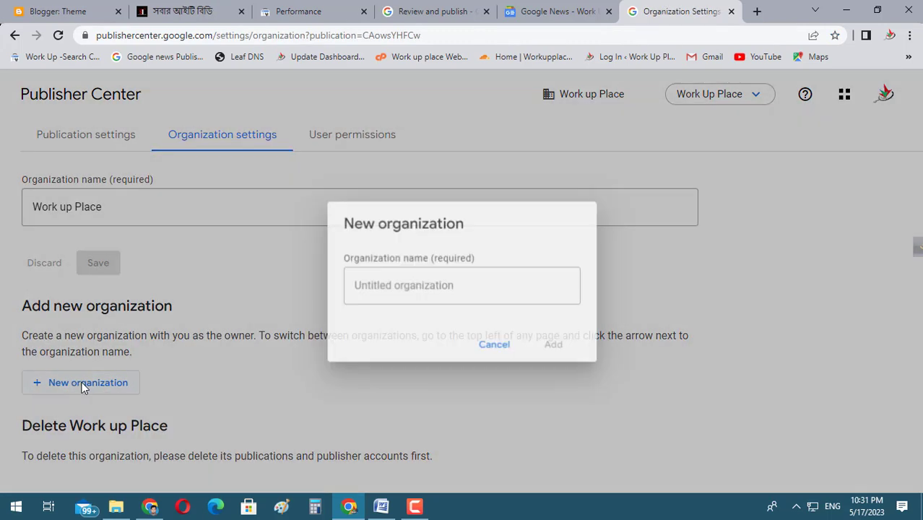
pyautogui.click(392, 286)
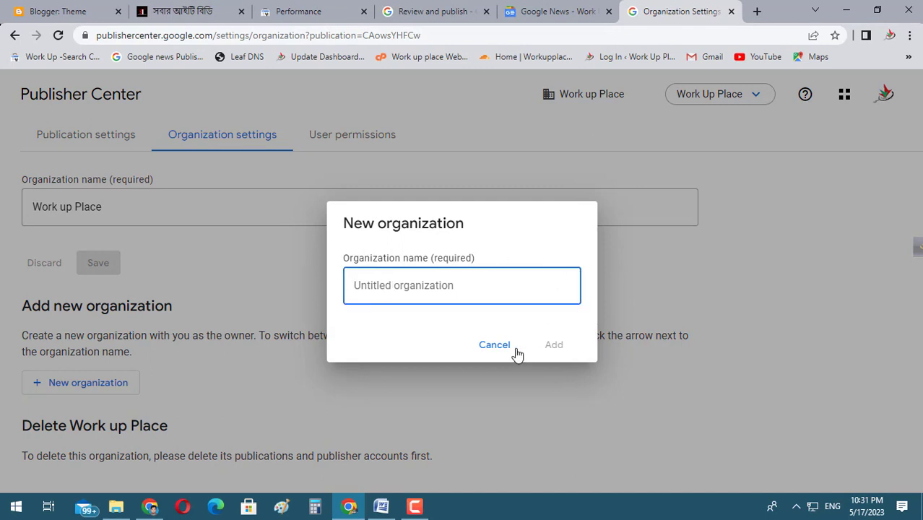
pyautogui.click(497, 345)
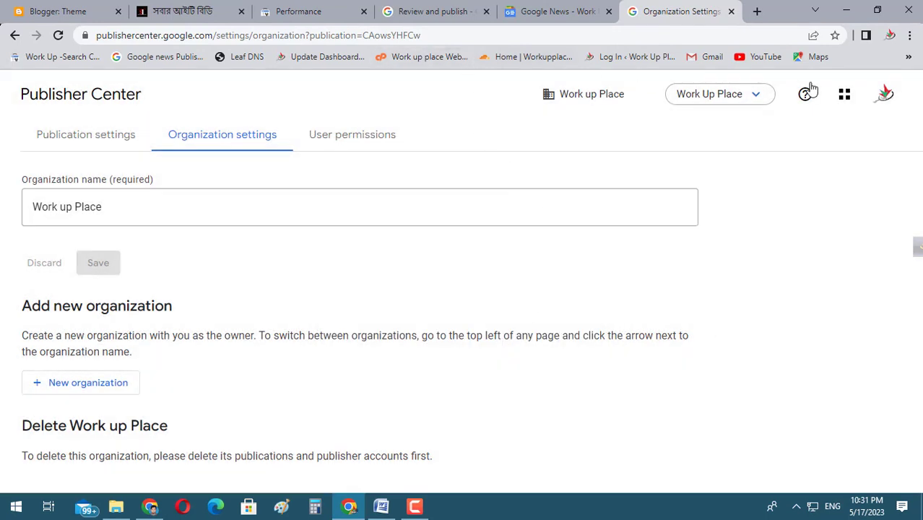
pyautogui.click(884, 98)
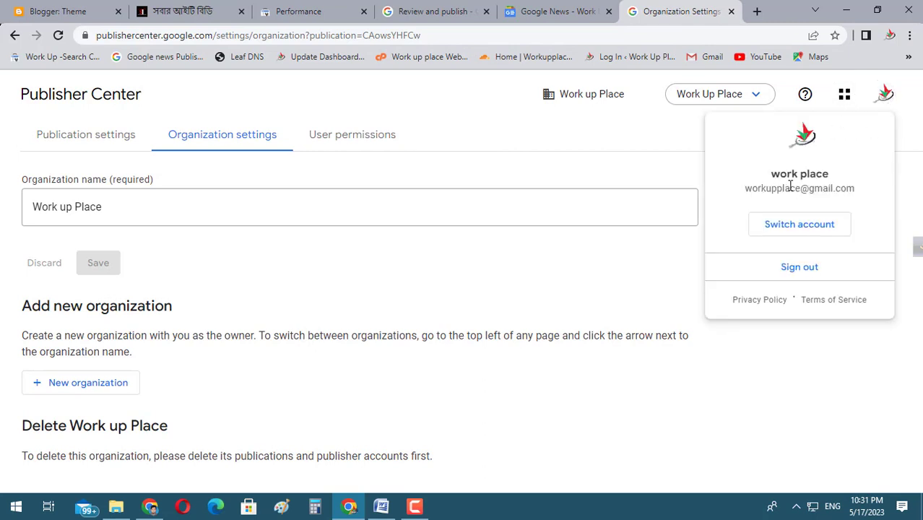
pyautogui.click(654, 144)
pyautogui.click(744, 101)
pyautogui.click(713, 194)
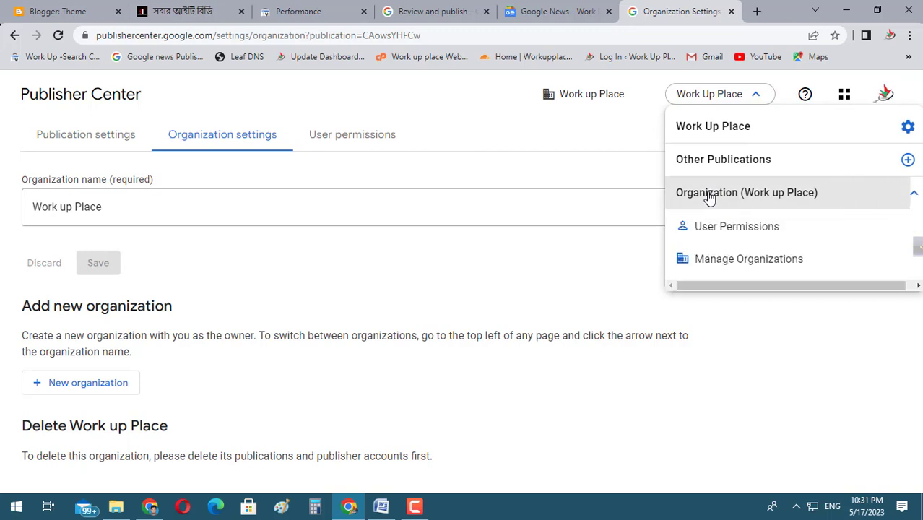
pyautogui.click(721, 260)
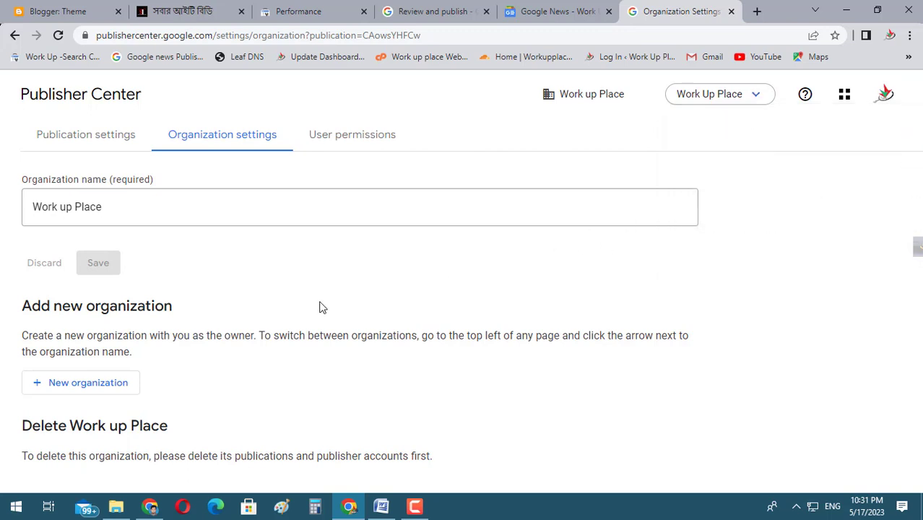
# Create a new organization named Sobar It Bd.
pyautogui.click(83, 381)
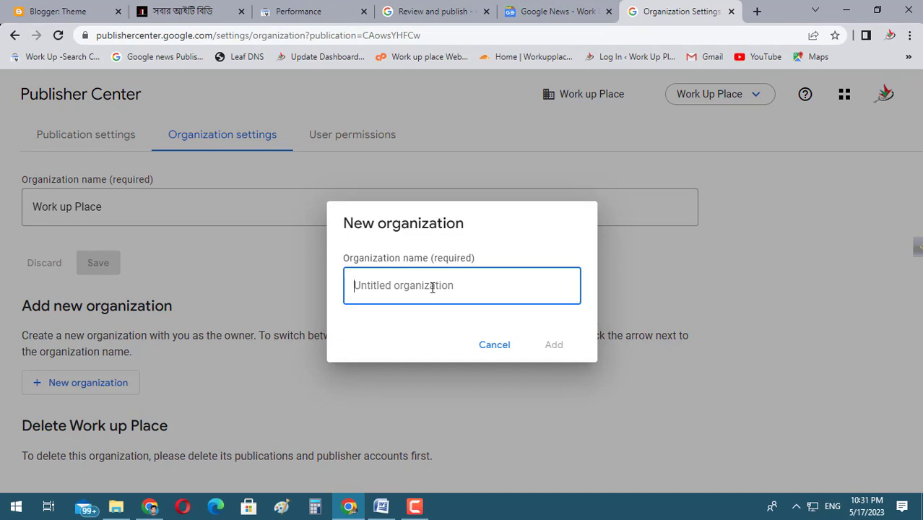
pyautogui.write('Sobar It Bd')
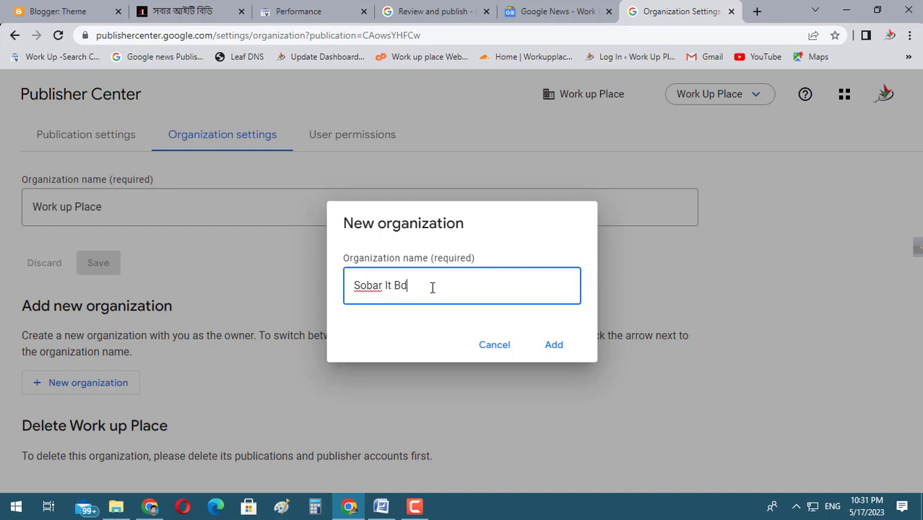
pyautogui.click(554, 346)
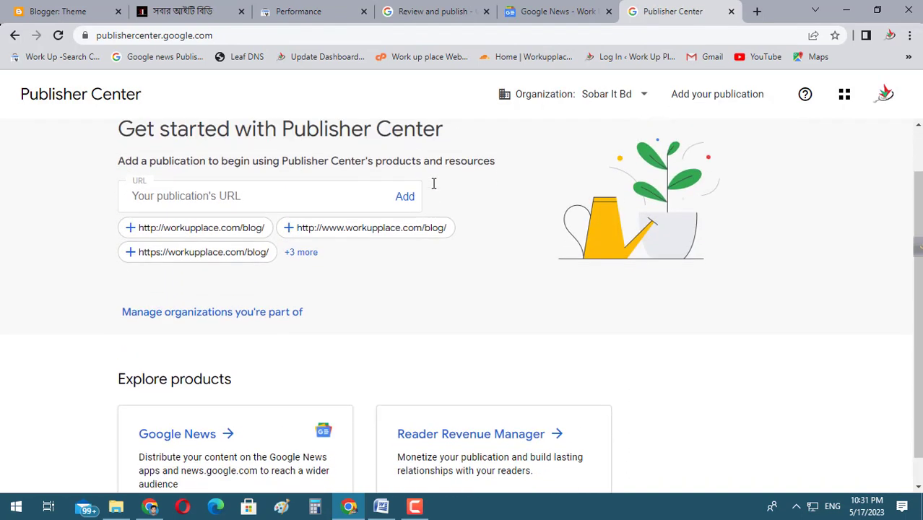
pyautogui.moveTo(30, 96); pyautogui.dragTo(150, 97)
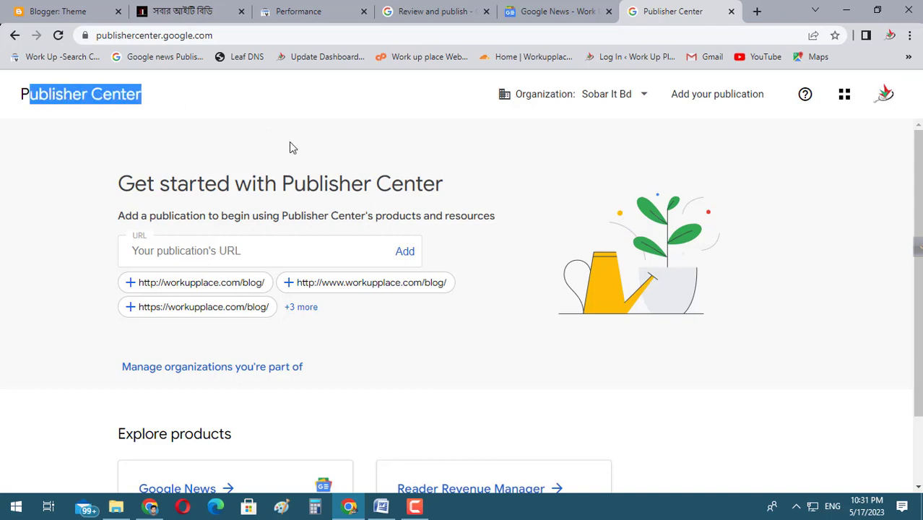
pyautogui.click(525, 159)
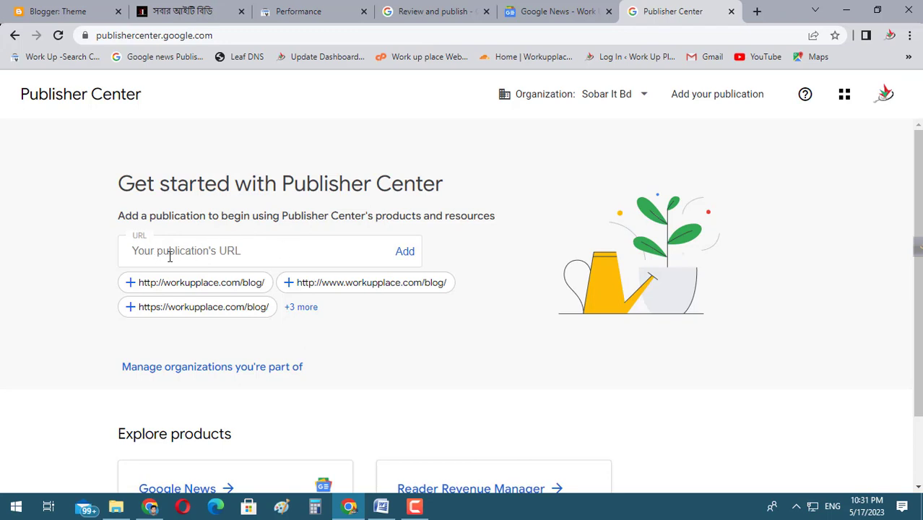
pyautogui.scroll(-1, 232, 398)
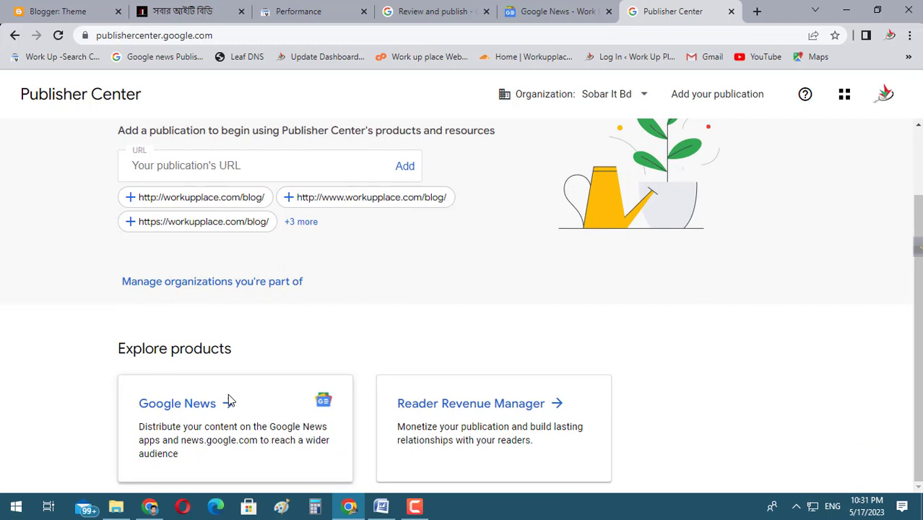
pyautogui.scroll(1, 228, 398)
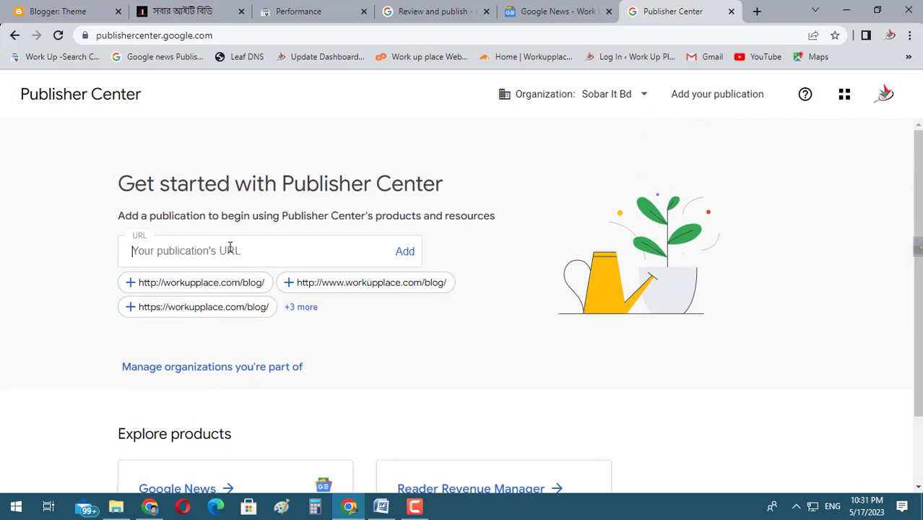
pyautogui.click(186, 18)
pyautogui.click(181, 36)
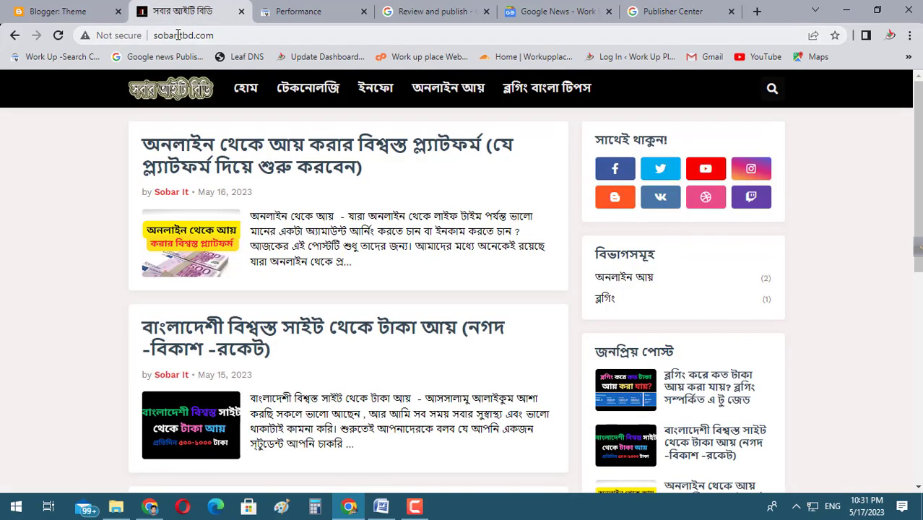
pyautogui.rightClick(180, 36)
pyautogui.click(222, 132)
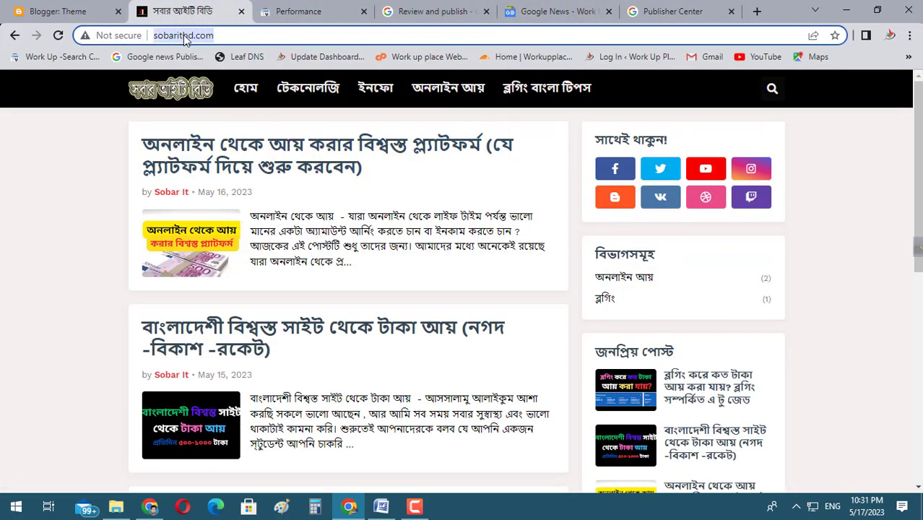
pyautogui.click(672, 12)
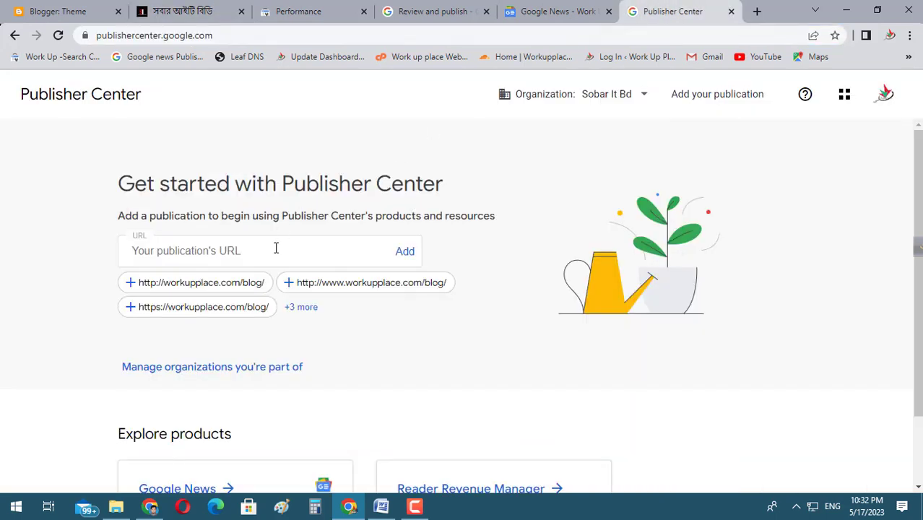
pyautogui.rightClick(246, 249)
pyautogui.click(285, 355)
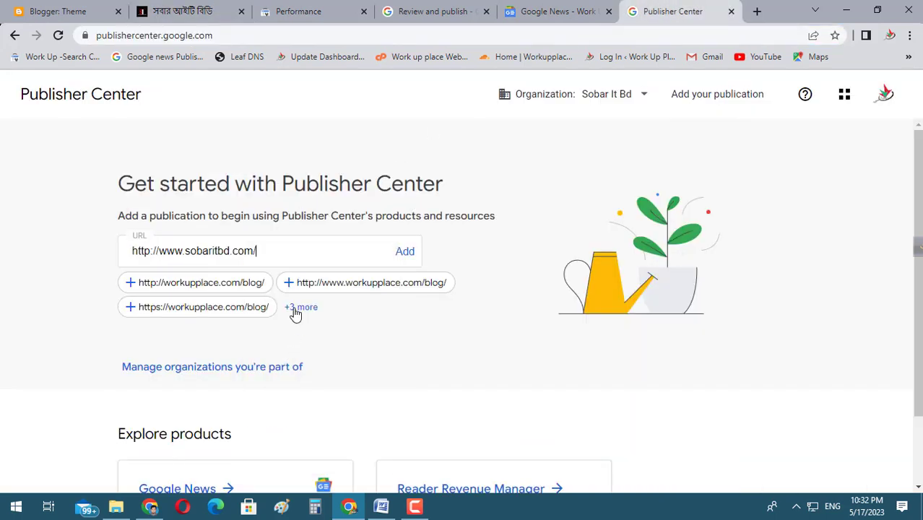
pyautogui.click(405, 252)
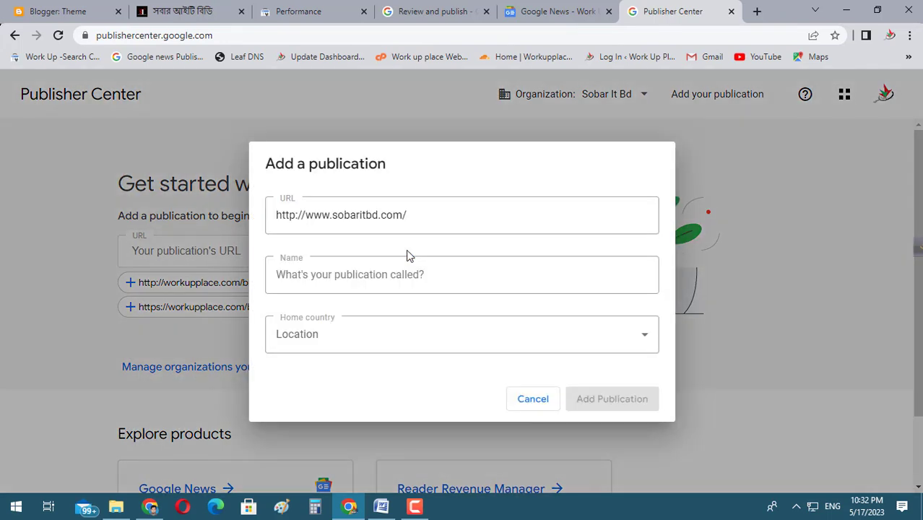
# Name the new publication Sobar It Bd.
pyautogui.moveTo(416, 164); pyautogui.dragTo(305, 163)
pyautogui.click(448, 164)
pyautogui.click(354, 222)
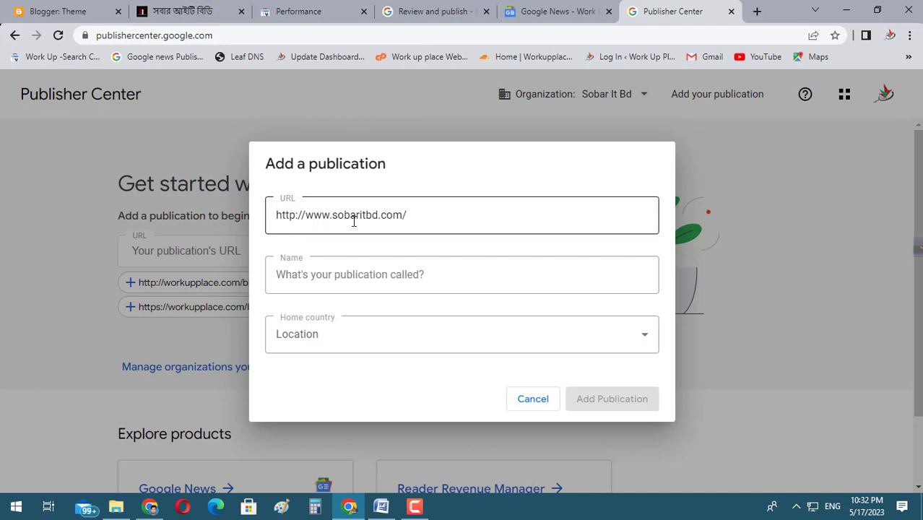
pyautogui.click(319, 276)
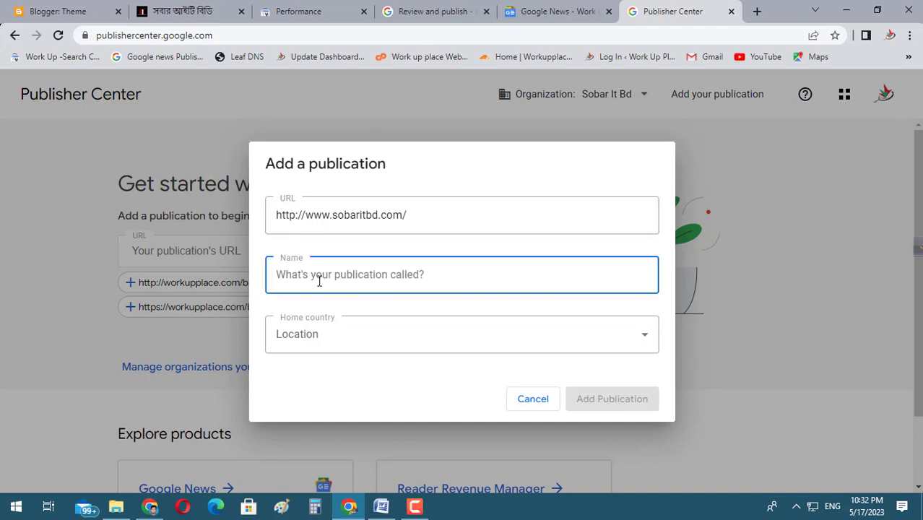
pyautogui.write('Sobar It Bd')
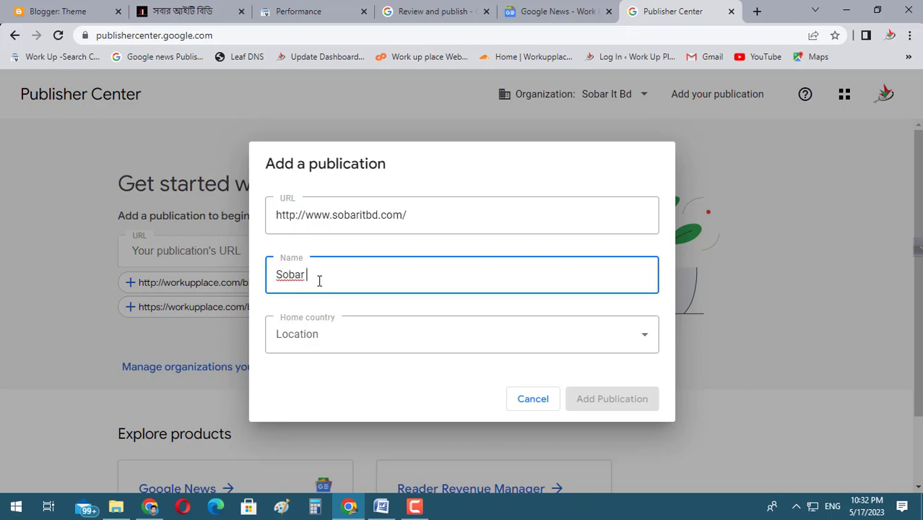
# Set the new publication's home country to Bangladesh.
pyautogui.click(339, 343)
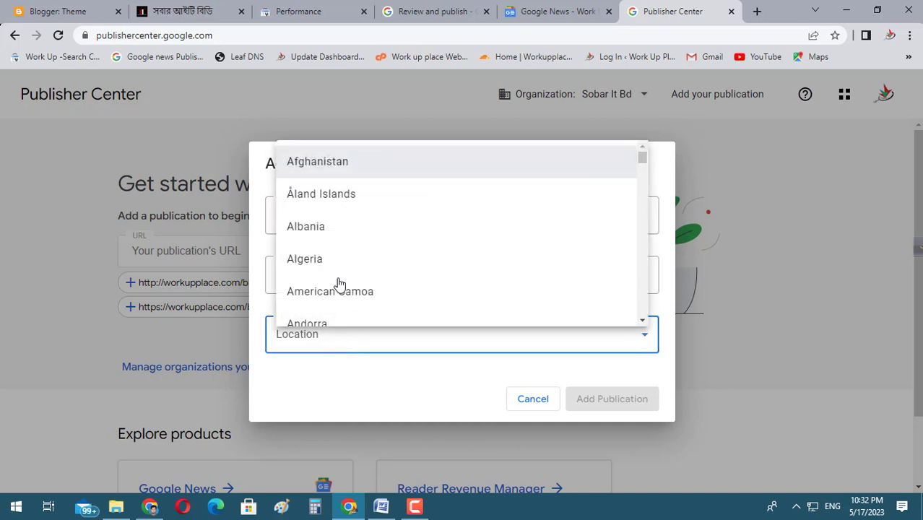
pyautogui.scroll(-1, 340, 268)
pyautogui.scroll(-1, 339, 267)
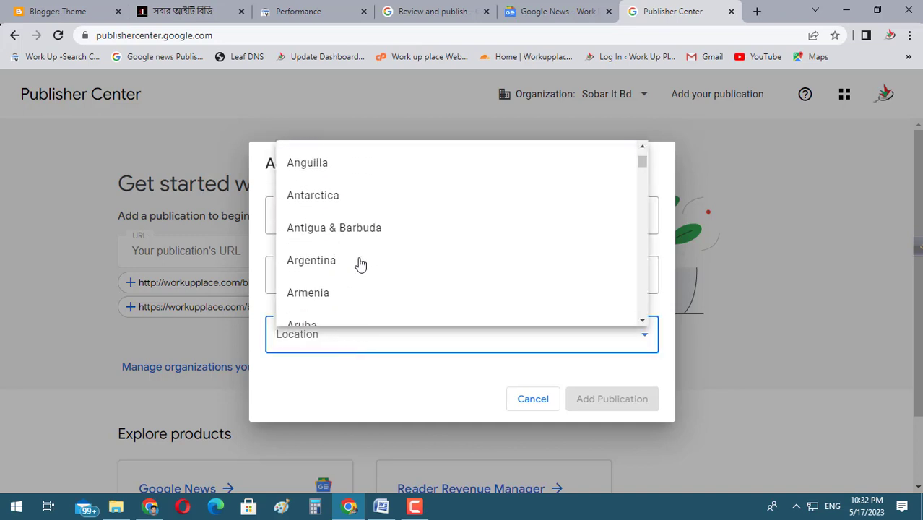
pyautogui.scroll(-1, 360, 266)
pyautogui.scroll(-1, 359, 264)
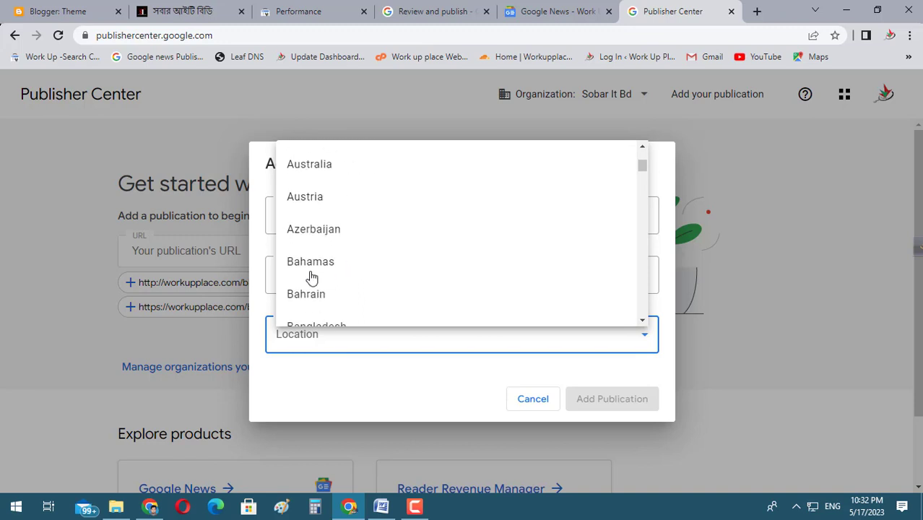
pyautogui.scroll(-1, 345, 284)
pyautogui.click(329, 221)
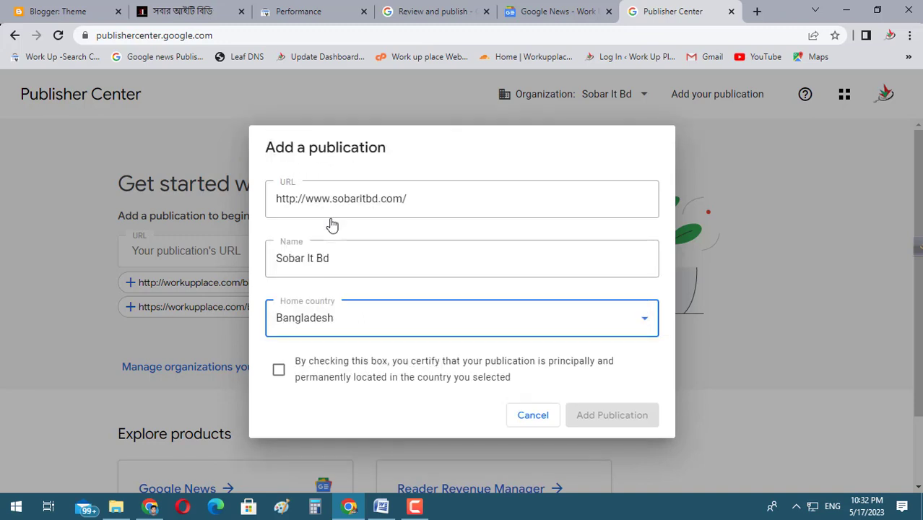
# Certify that the publication is located in the selected country and add it, postponing the URL ownership verification.
pyautogui.click(277, 370)
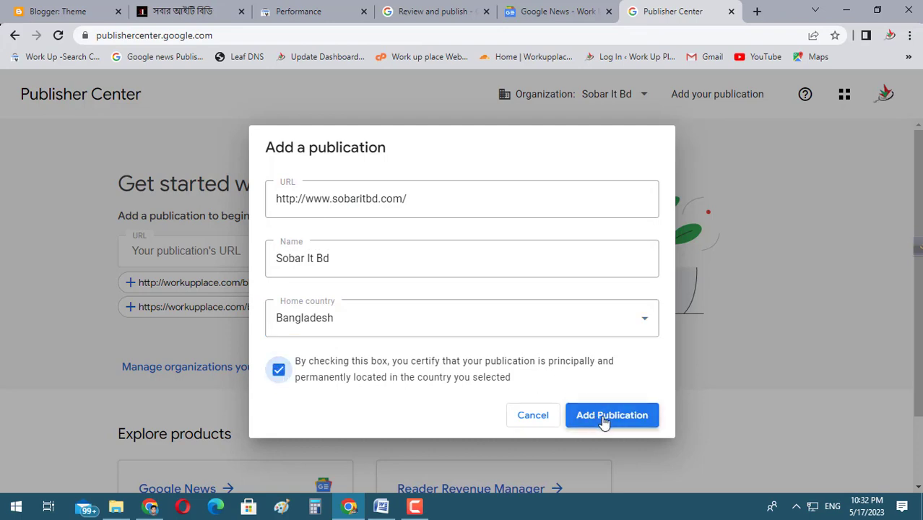
pyautogui.click(631, 423)
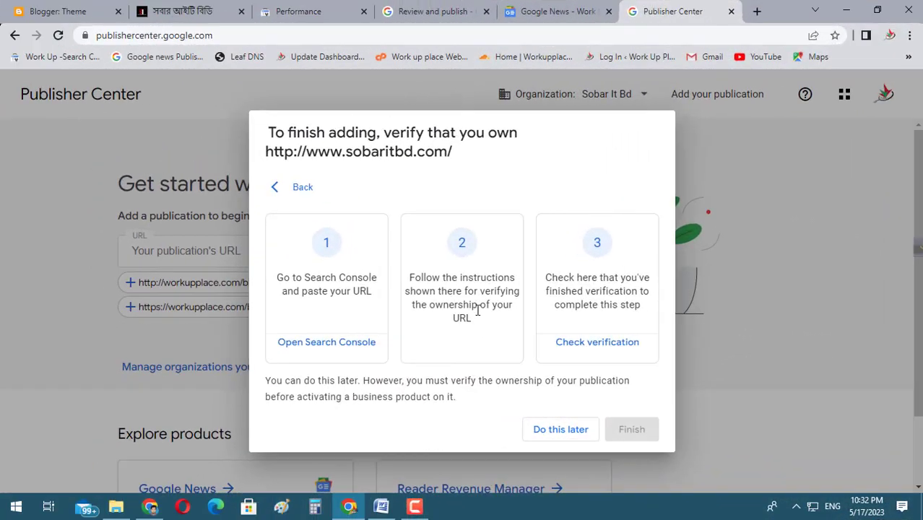
pyautogui.click(567, 431)
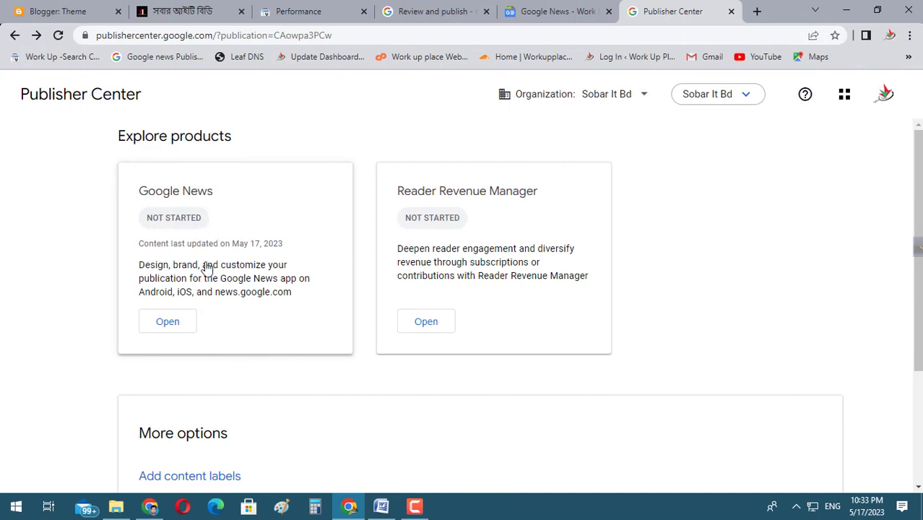
# Open the Google News product of the Sobar It Bd publication and start editing its settings.
pyautogui.click(170, 323)
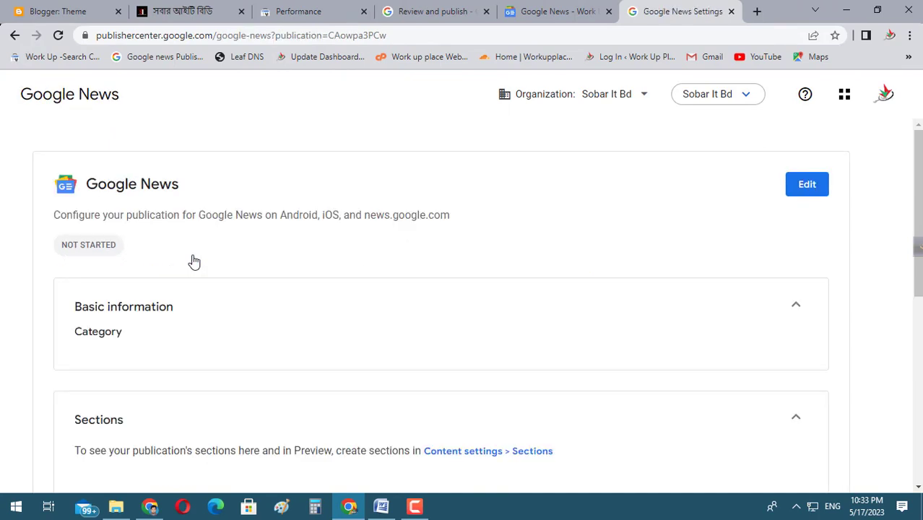
pyautogui.click(805, 192)
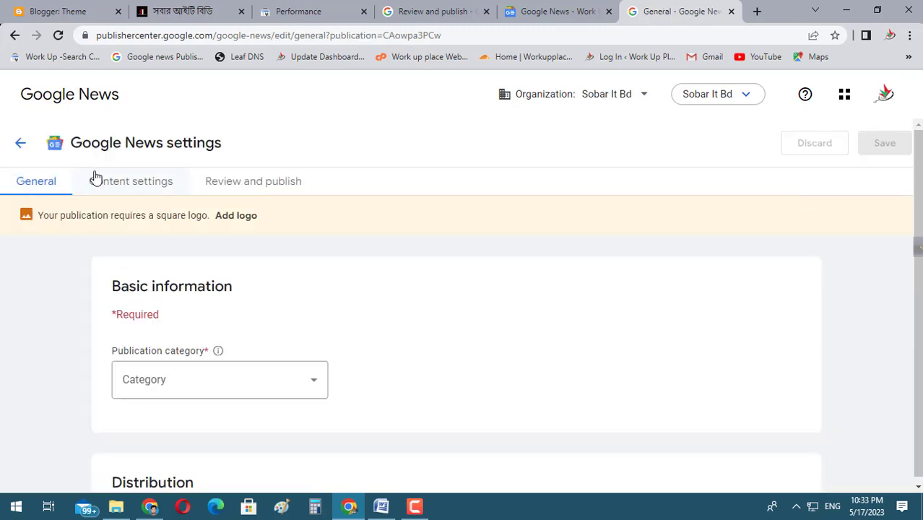
# Look through the publication's content, review and general settings, ending on the general ones.
pyautogui.click(161, 189)
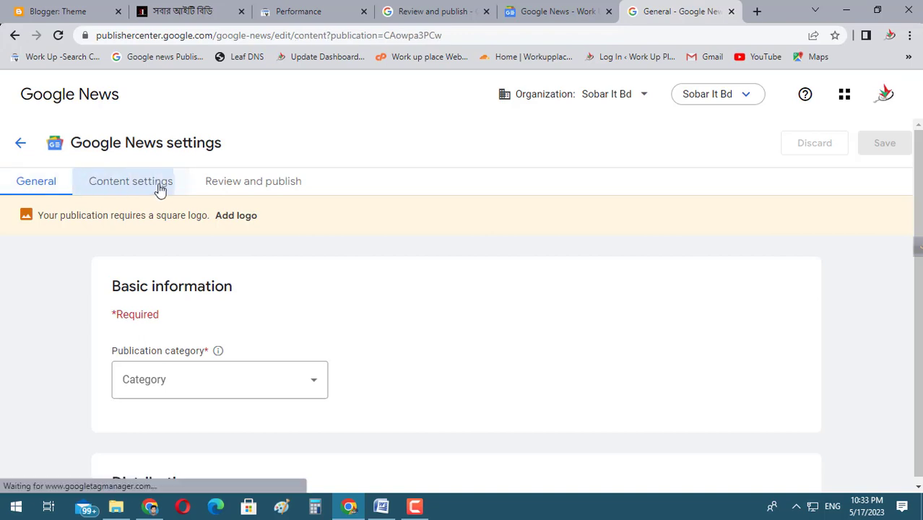
pyautogui.click(190, 190)
pyautogui.click(118, 195)
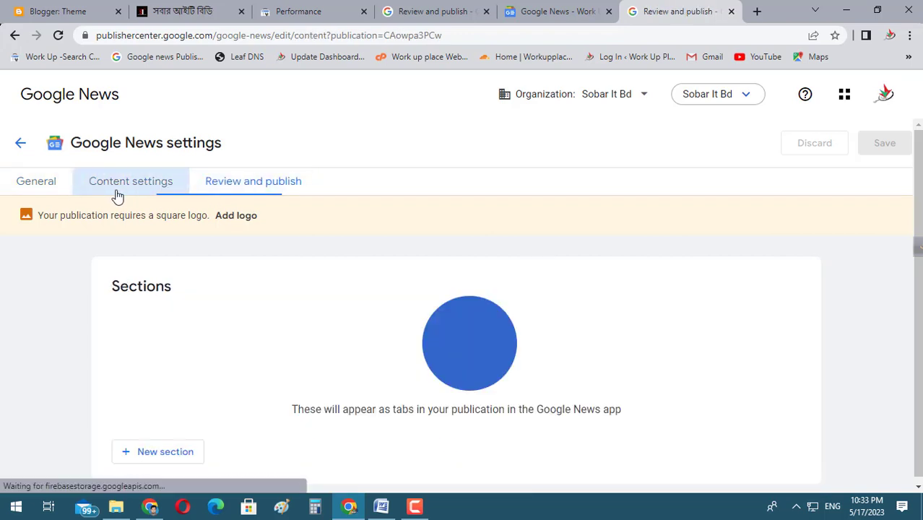
pyautogui.click(154, 182)
pyautogui.click(233, 185)
pyautogui.click(154, 189)
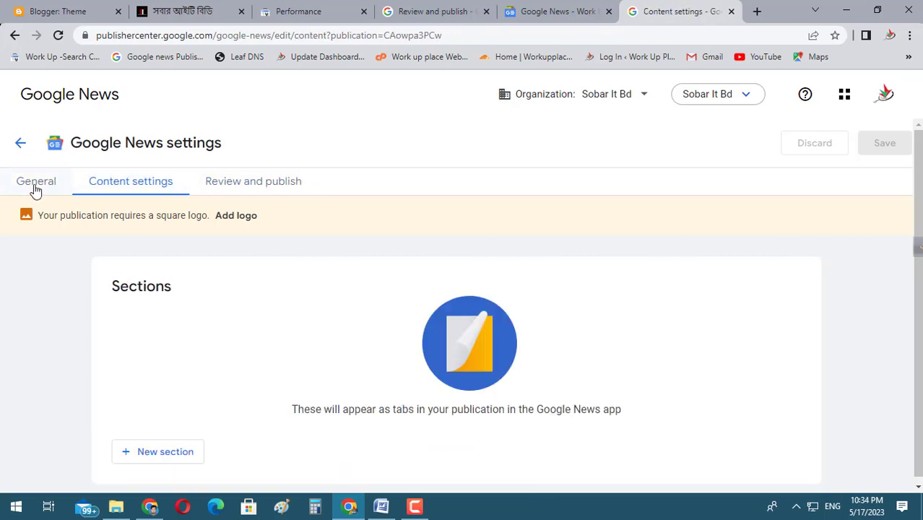
pyautogui.click(33, 189)
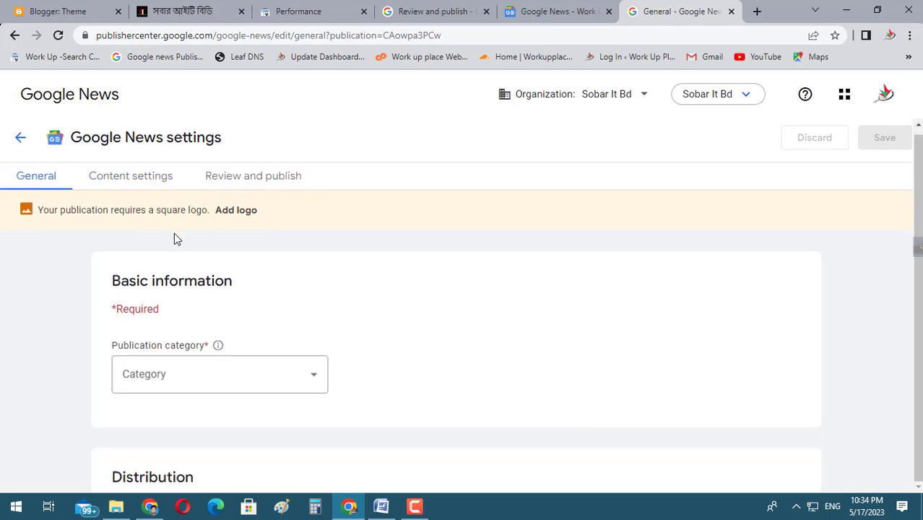
pyautogui.scroll(-3, 146, 275)
pyautogui.scroll(3, 146, 275)
# Set the publication category to Science & Technology.
pyautogui.click(298, 381)
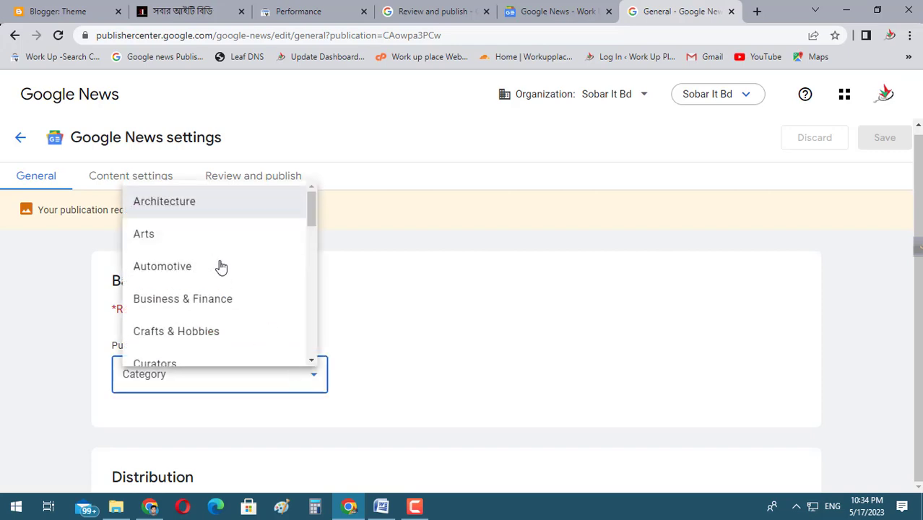
pyautogui.scroll(-1, 220, 275)
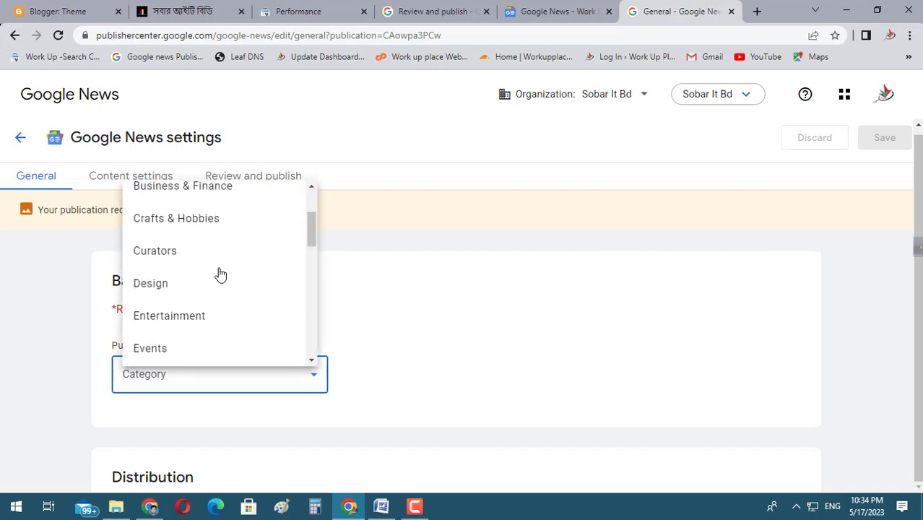
pyautogui.scroll(-1, 220, 276)
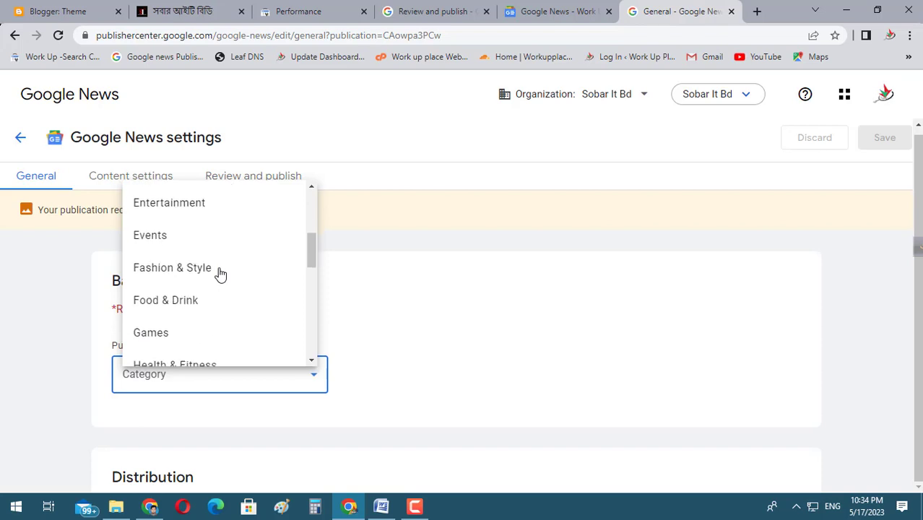
pyautogui.scroll(-1, 220, 275)
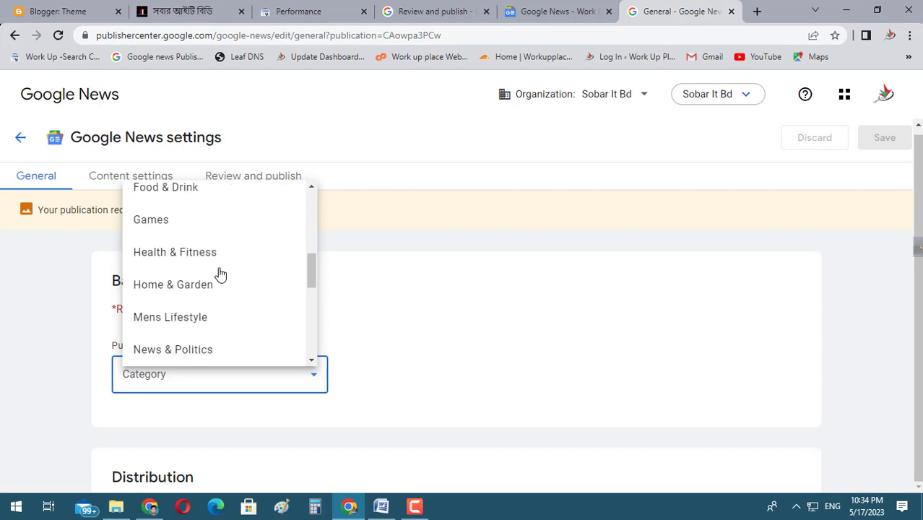
pyautogui.scroll(-1, 220, 276)
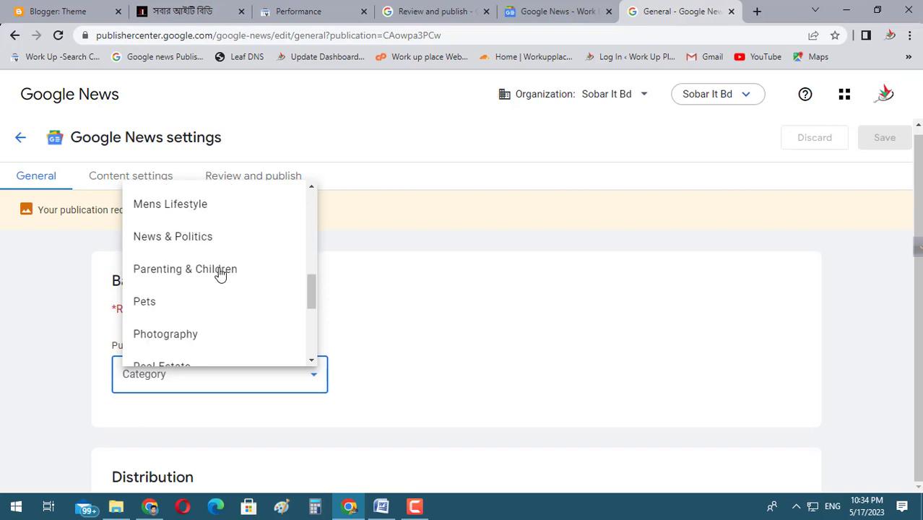
pyautogui.scroll(-1, 228, 270)
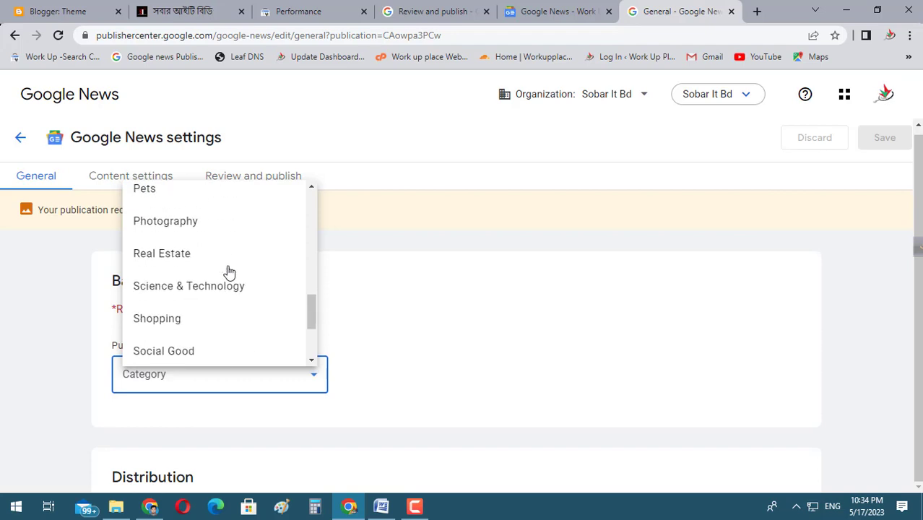
pyautogui.click(181, 289)
# Choose Worldwide as the distribution countries and Allow all properties for the Google properties.
pyautogui.scroll(-3, 444, 333)
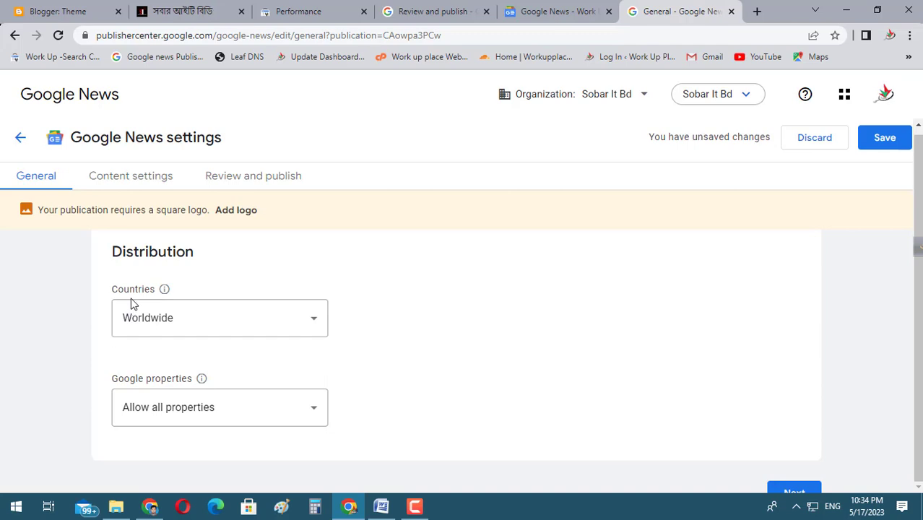
pyautogui.click(235, 319)
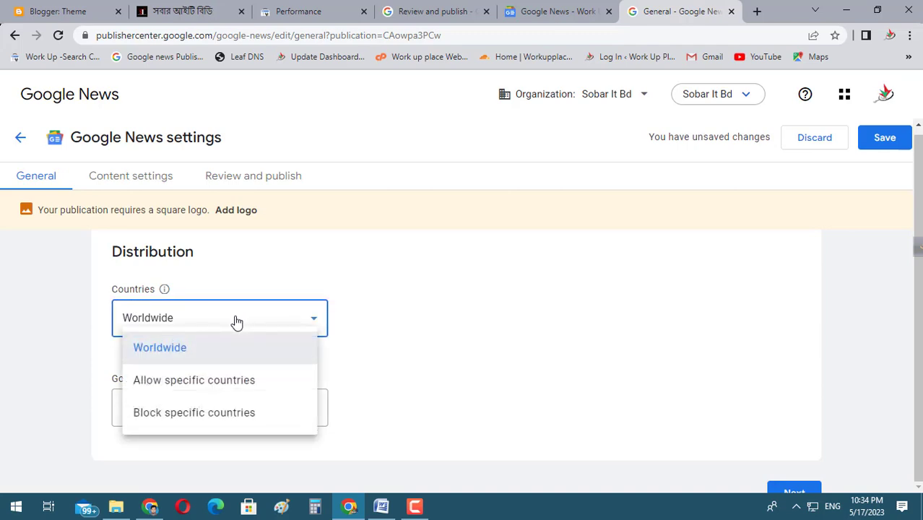
pyautogui.click(160, 349)
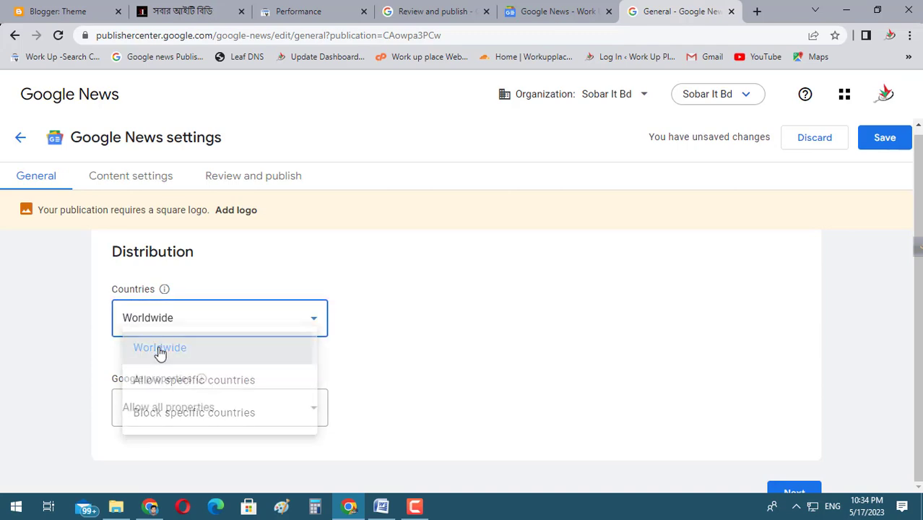
pyautogui.scroll(-1, 439, 295)
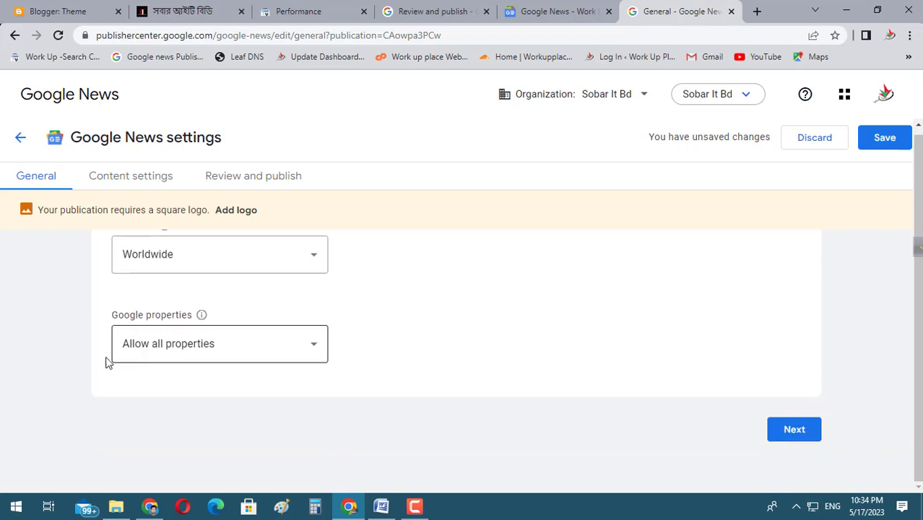
pyautogui.click(163, 350)
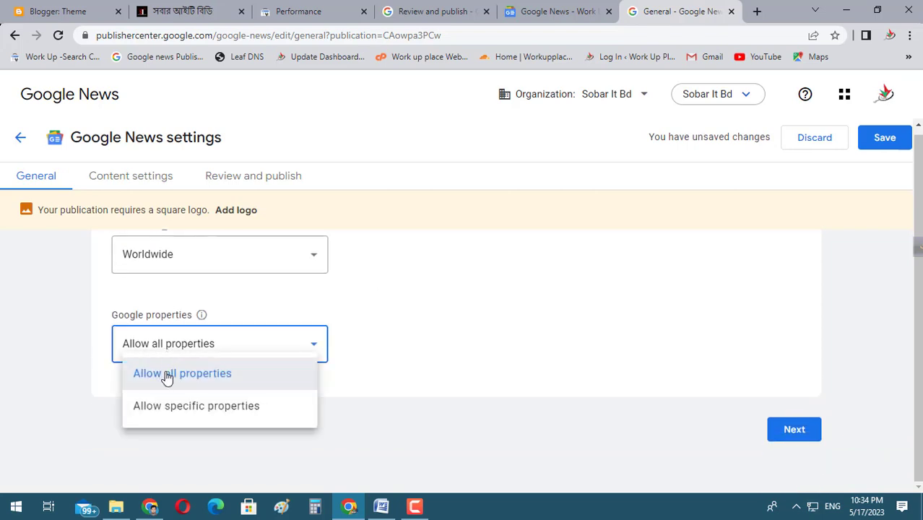
pyautogui.click(165, 374)
pyautogui.scroll(3, 488, 321)
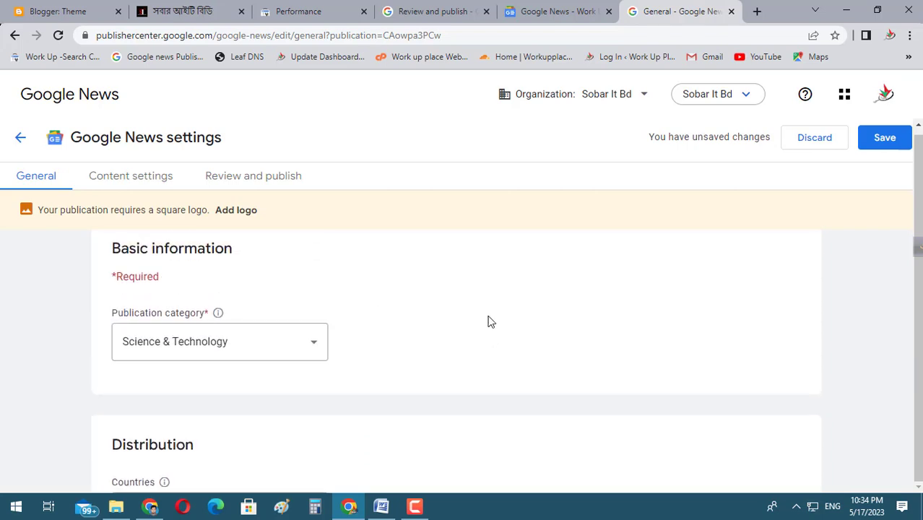
pyautogui.scroll(-3, 488, 322)
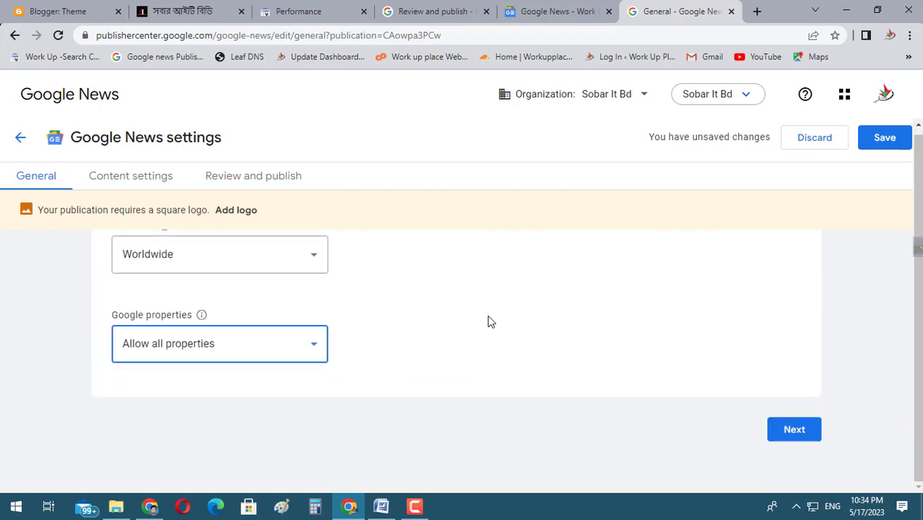
# Continue to the content settings and start a new Feed section titled Sobar It Bd.
pyautogui.click(795, 429)
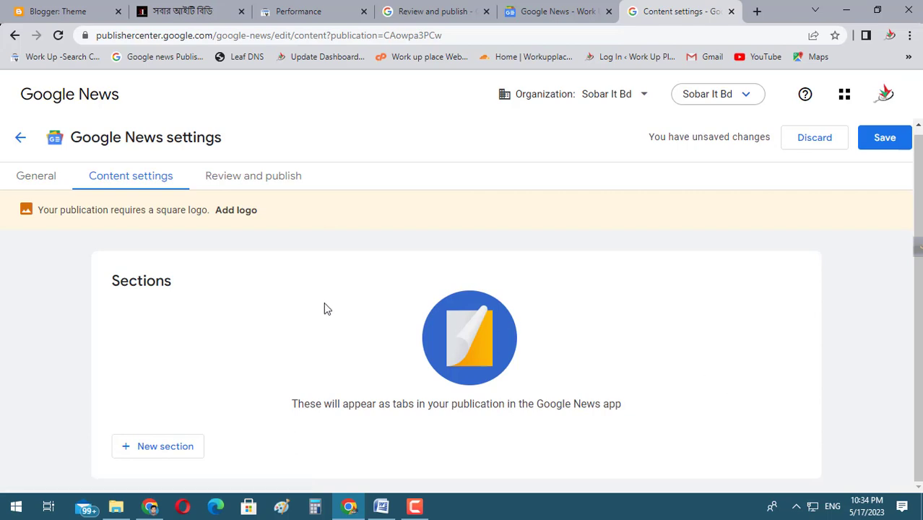
pyautogui.scroll(-2, 273, 294)
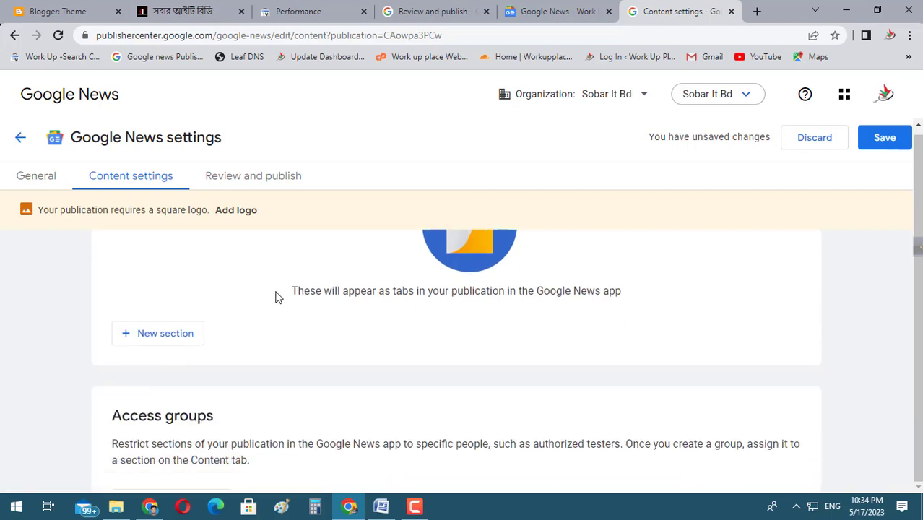
pyautogui.scroll(2, 275, 296)
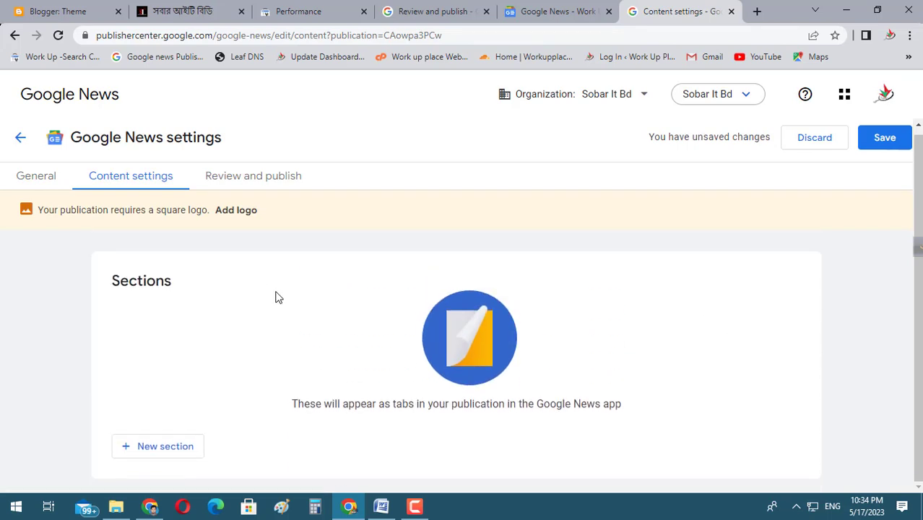
pyautogui.scroll(-2, 275, 296)
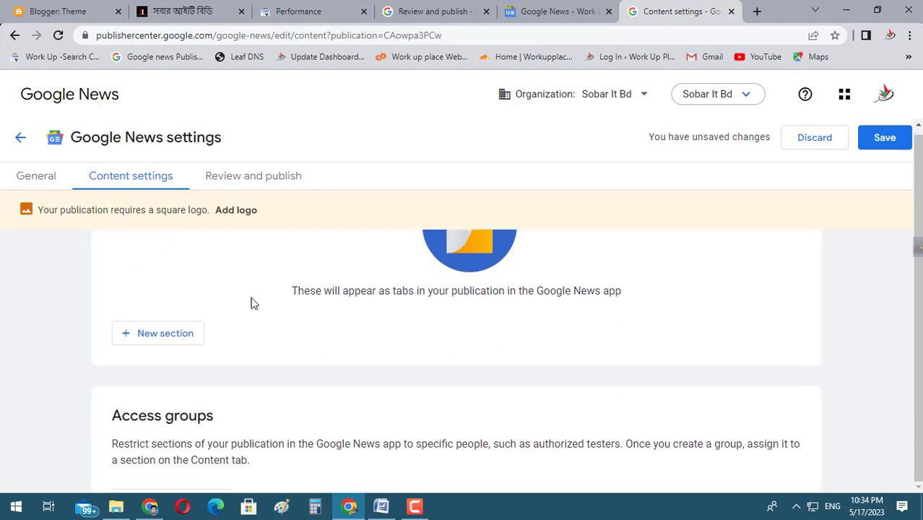
pyautogui.click(160, 336)
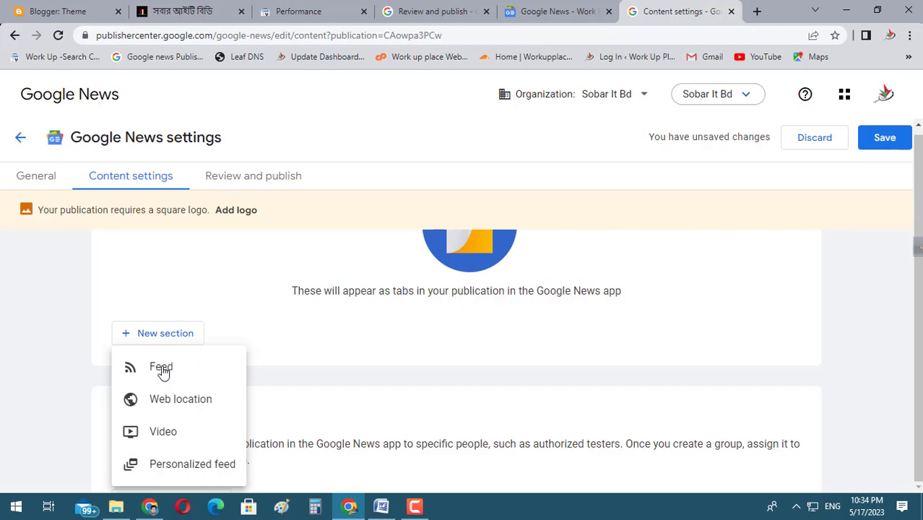
pyautogui.click(162, 368)
pyautogui.click(225, 219)
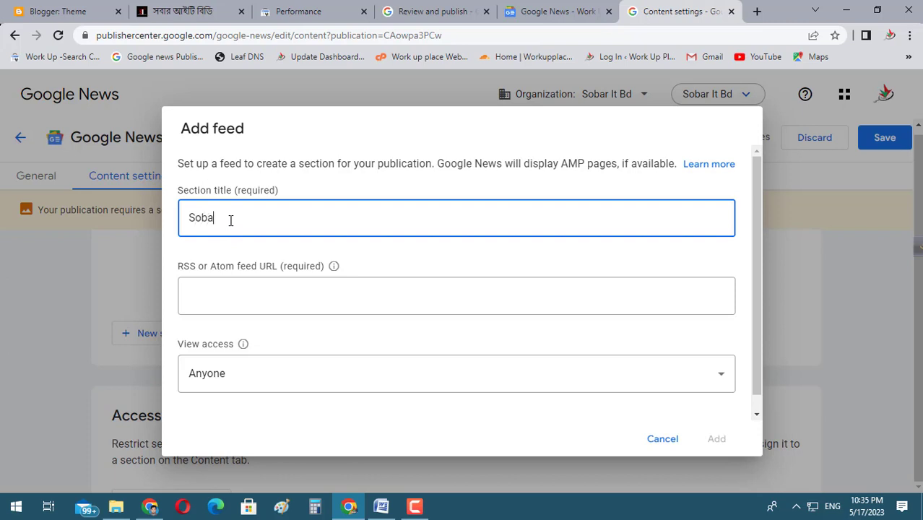
pyautogui.write('r It Bd')
pyautogui.click(237, 292)
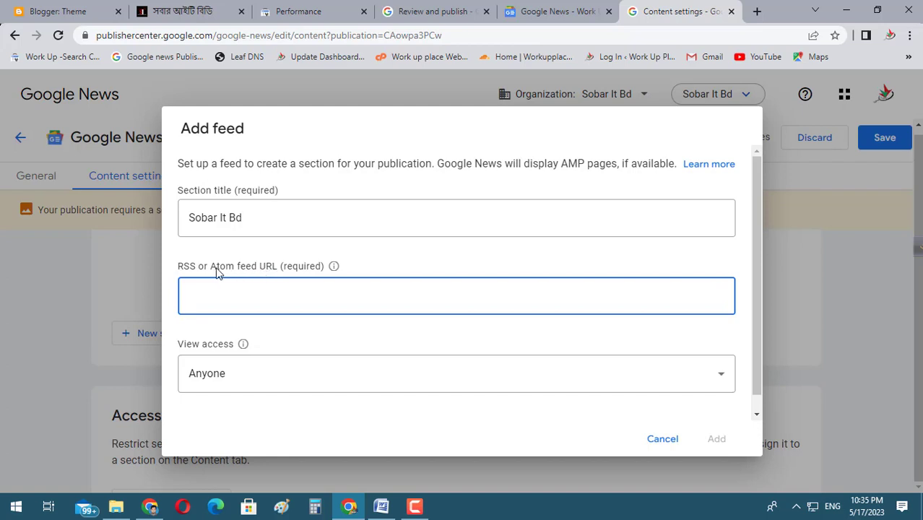
pyautogui.moveTo(238, 269); pyautogui.dragTo(273, 267)
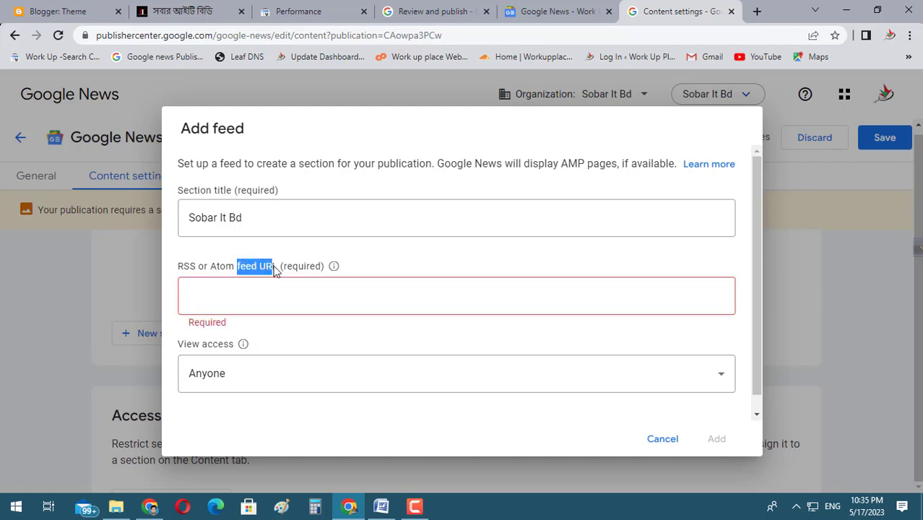
pyautogui.doubleClick(304, 270)
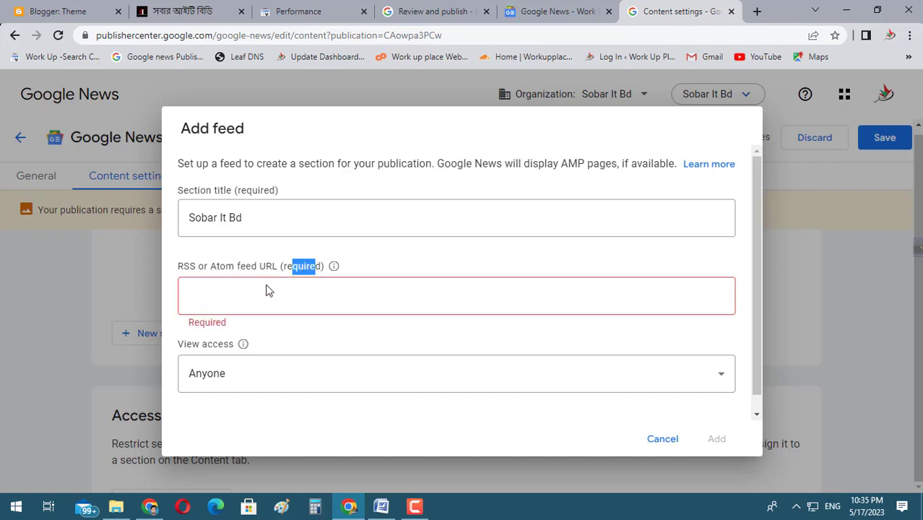
# Search the web for google feedburner in a new browser tab and open the Feedburner home page.
pyautogui.click(241, 288)
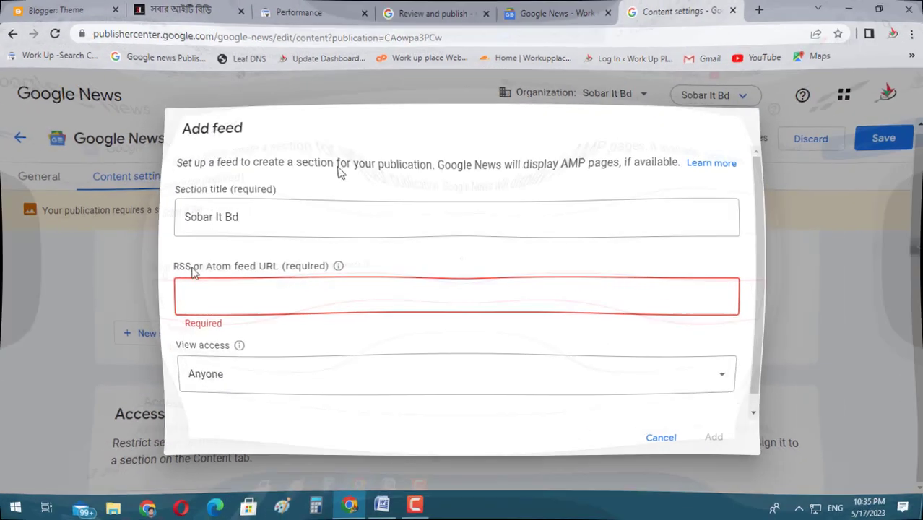
pyautogui.click(757, 10)
pyautogui.write('h')
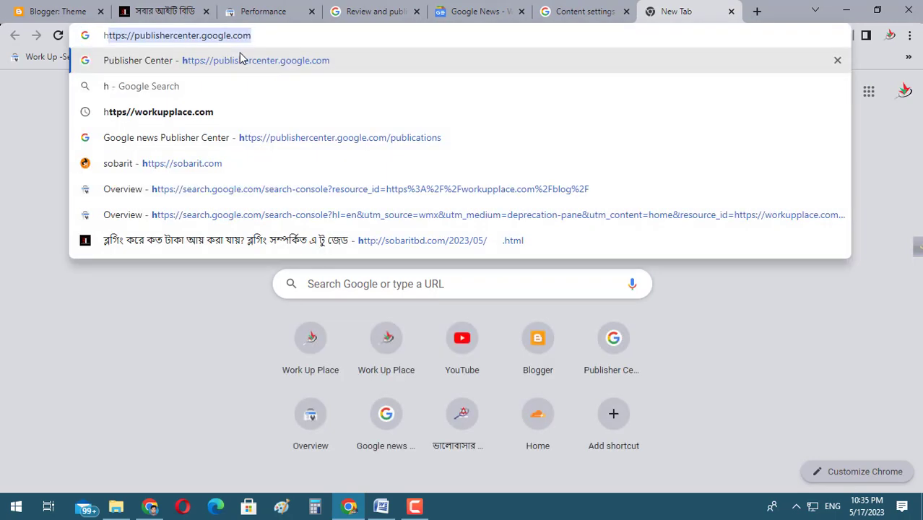
pyautogui.press('BackSpace')
pyautogui.press('BackSpace')
pyautogui.write('goo')
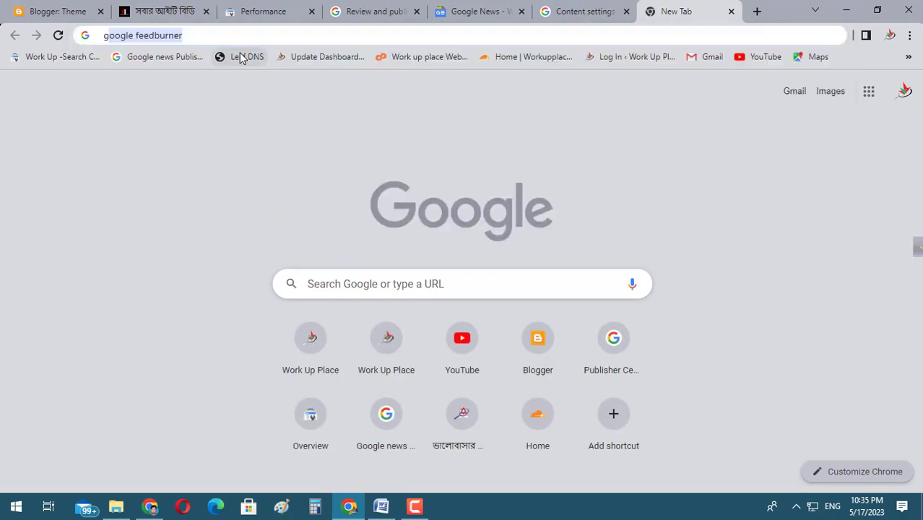
pyautogui.write('g')
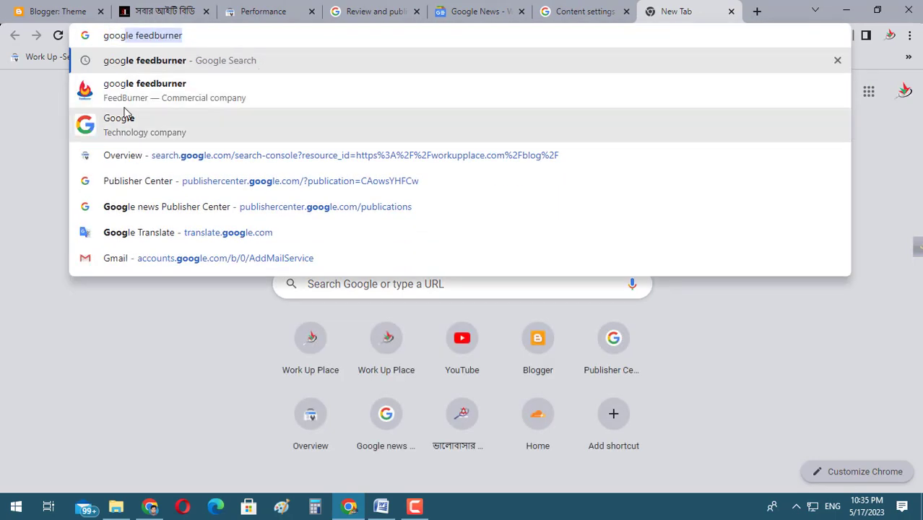
pyautogui.click(150, 91)
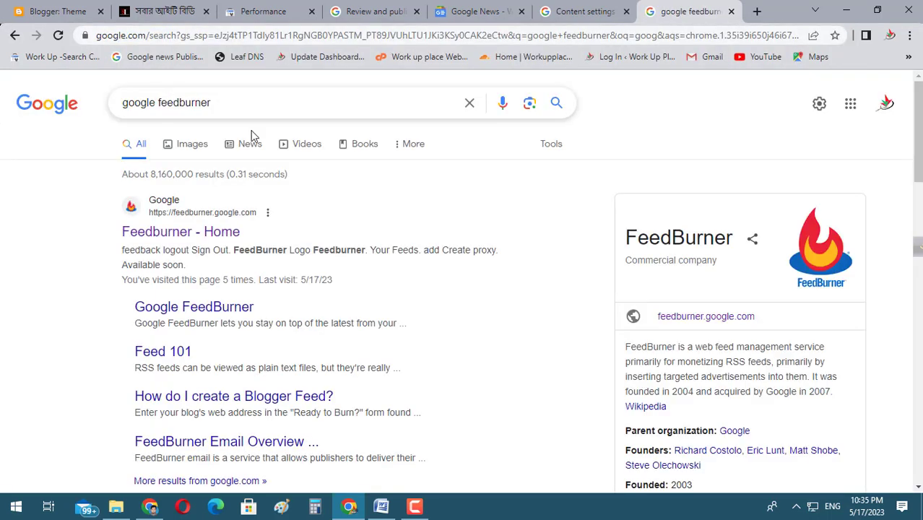
pyautogui.click(888, 105)
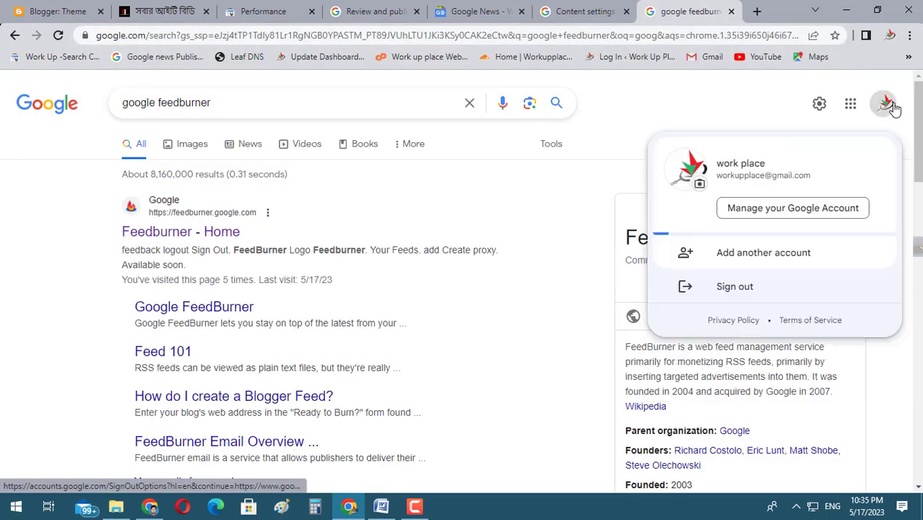
pyautogui.click(616, 108)
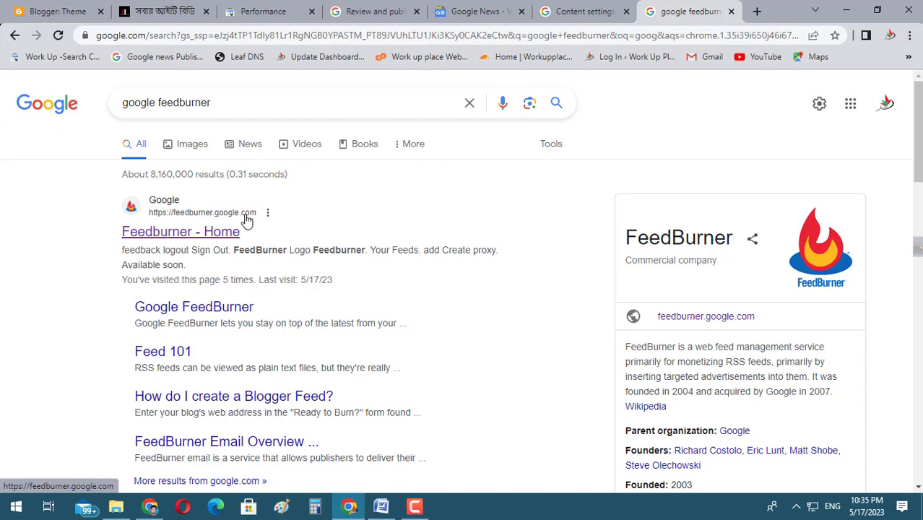
pyautogui.click(174, 240)
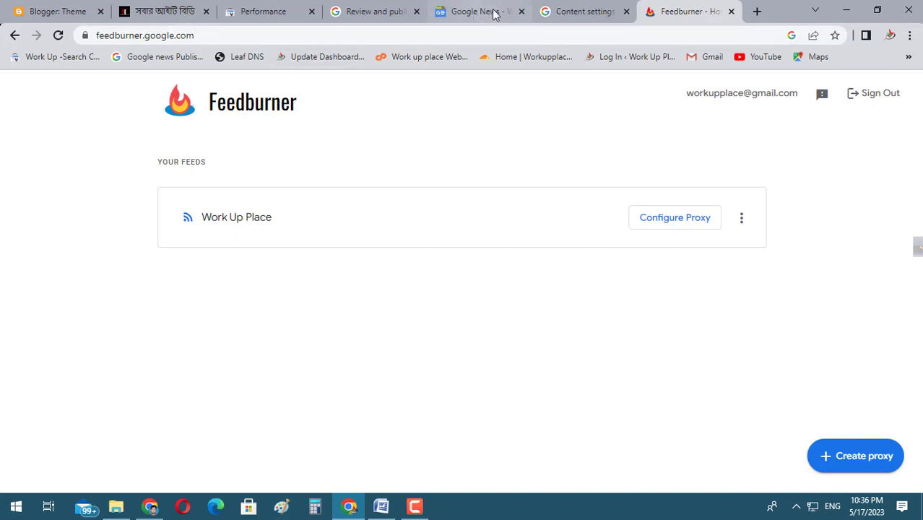
# Start creating a new feed proxy in Feedburner.
pyautogui.click(578, 11)
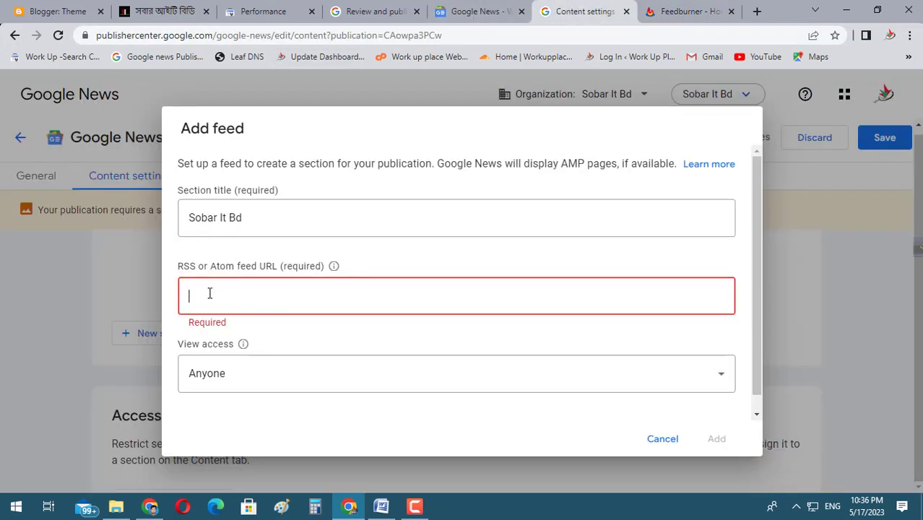
pyautogui.click(683, 11)
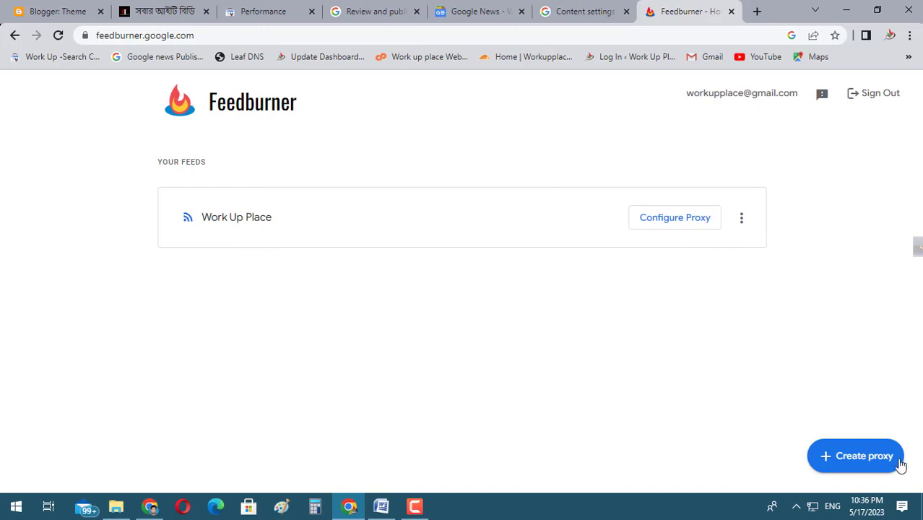
pyautogui.click(852, 458)
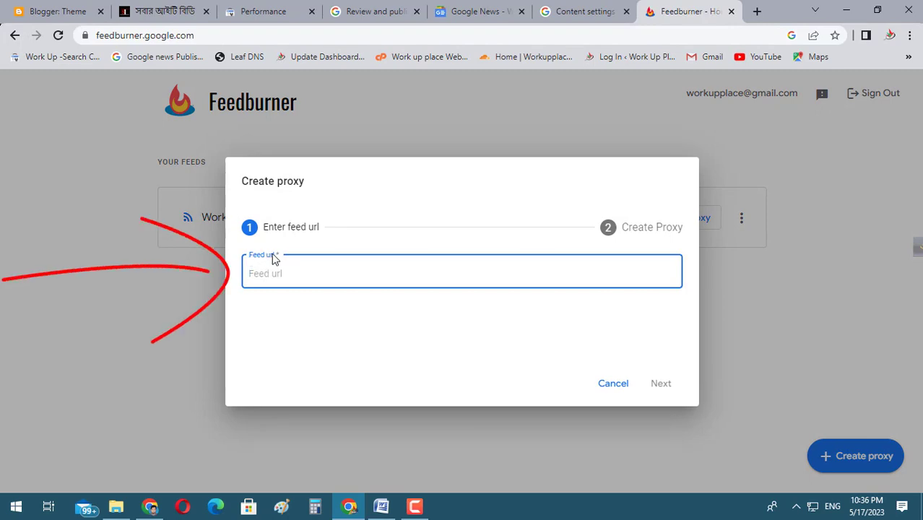
# Open the page source of the sobaritbd.com blog's home page.
pyautogui.click(159, 13)
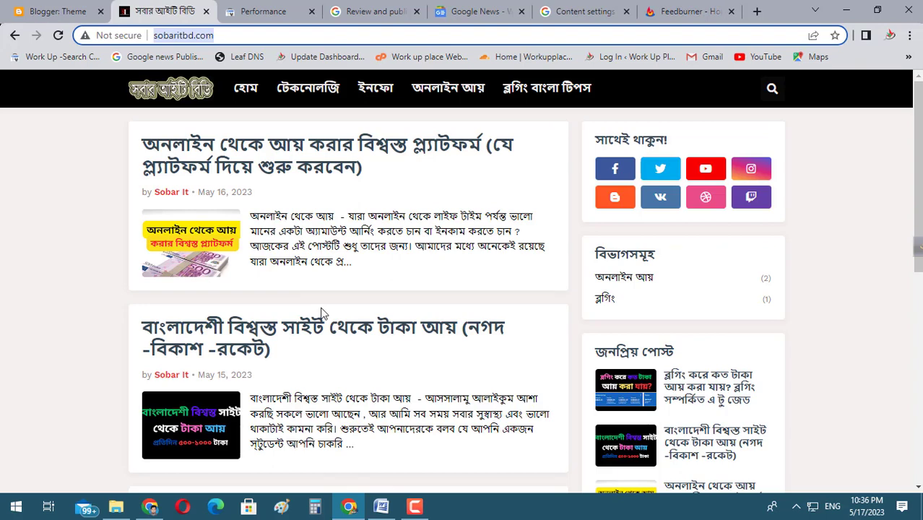
pyautogui.rightClick(805, 174)
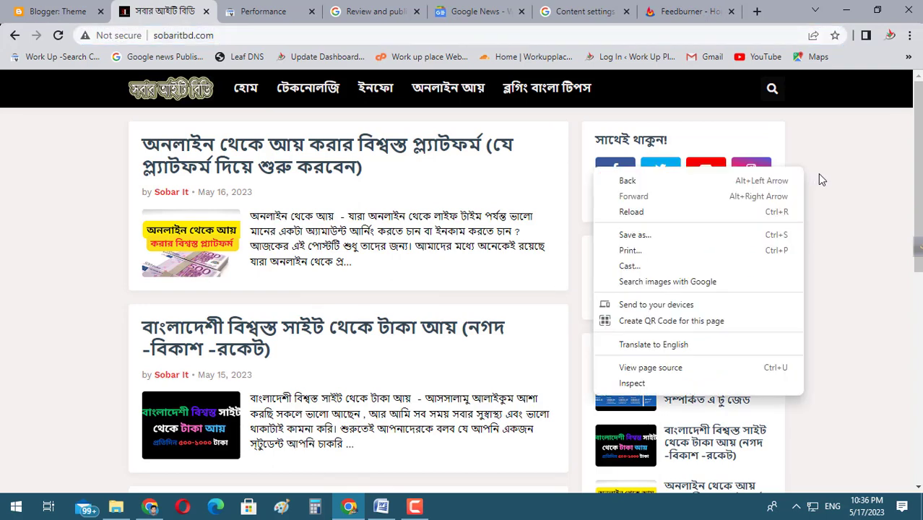
pyautogui.click(830, 187)
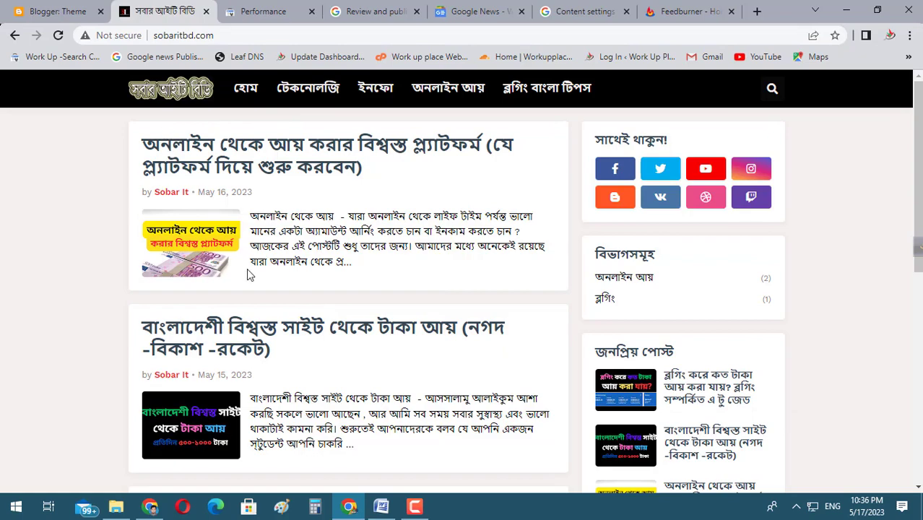
pyautogui.scroll(-4, 246, 268)
pyautogui.scroll(4, 246, 217)
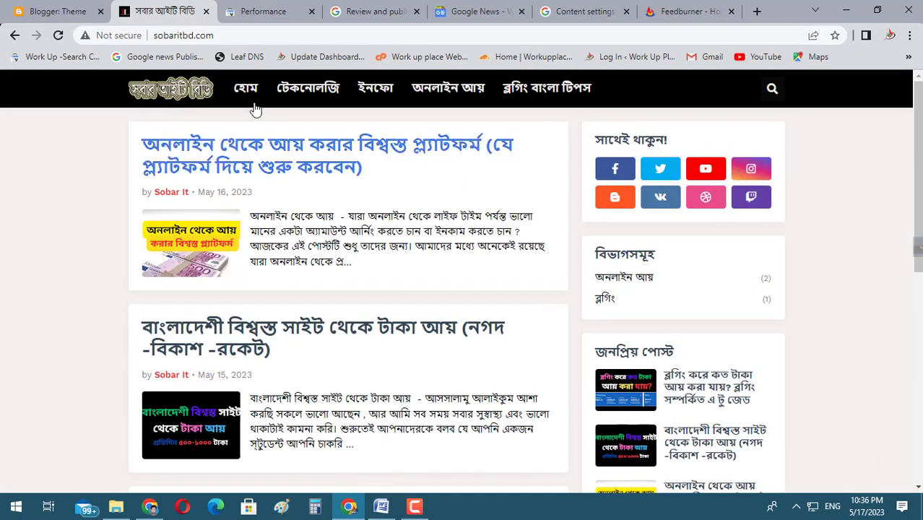
pyautogui.rightClick(824, 173)
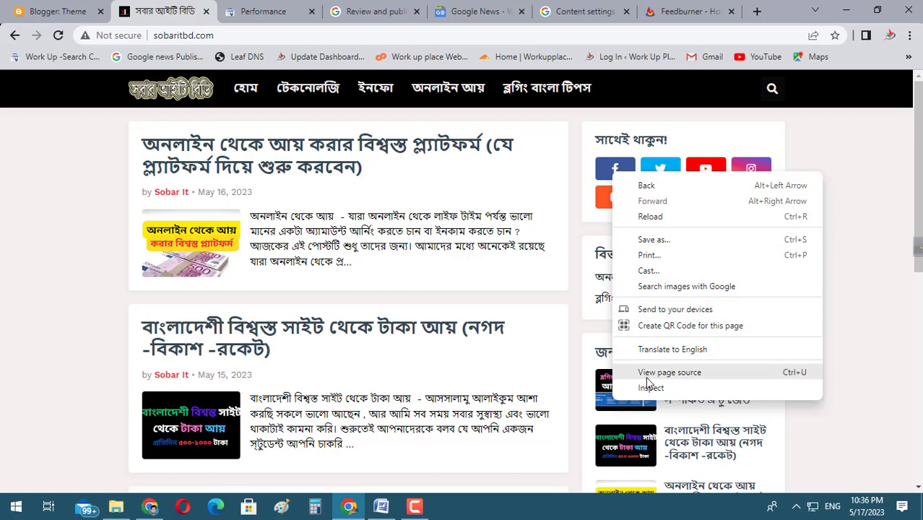
pyautogui.click(685, 375)
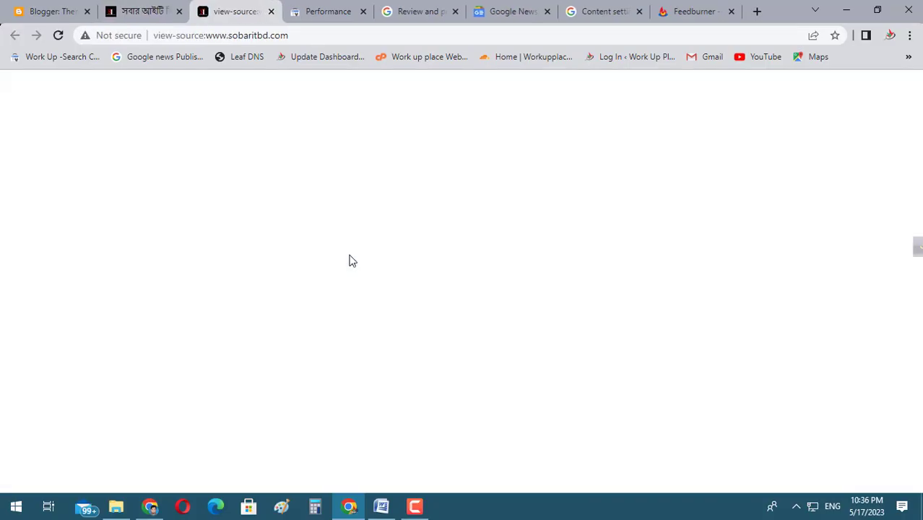
pyautogui.scroll(-10, 349, 260)
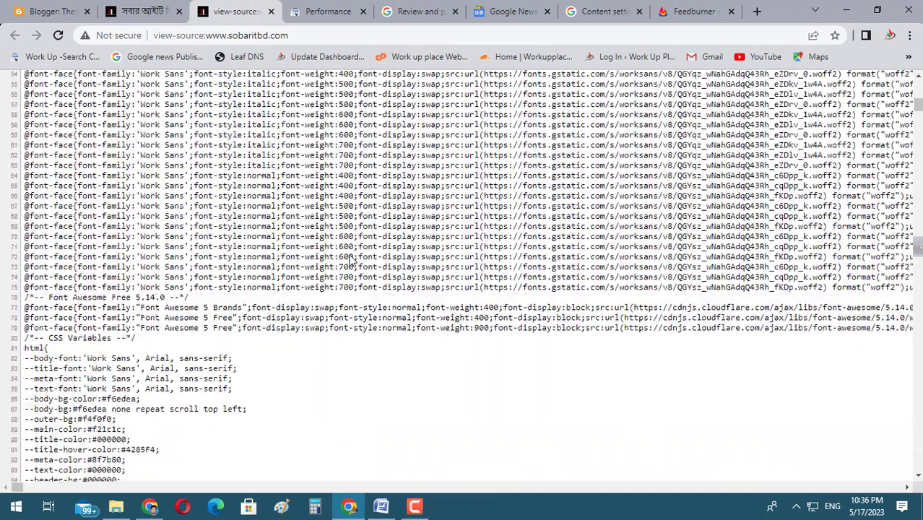
pyautogui.scroll(10, 349, 260)
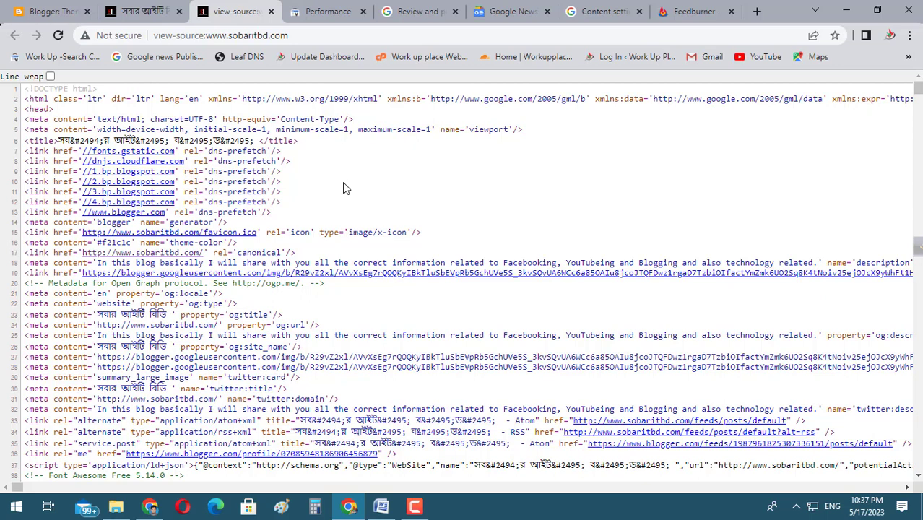
pyautogui.hotkey('ctrl', 'f')
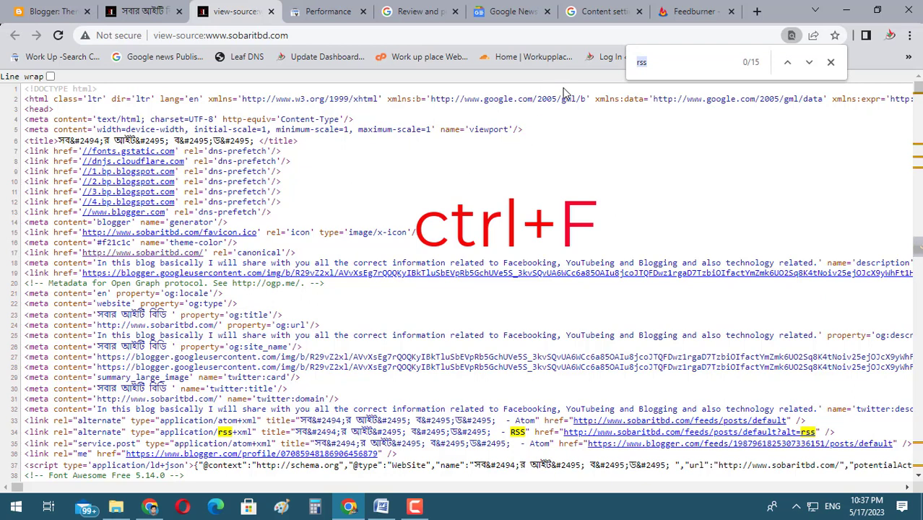
pyautogui.doubleClick(654, 64)
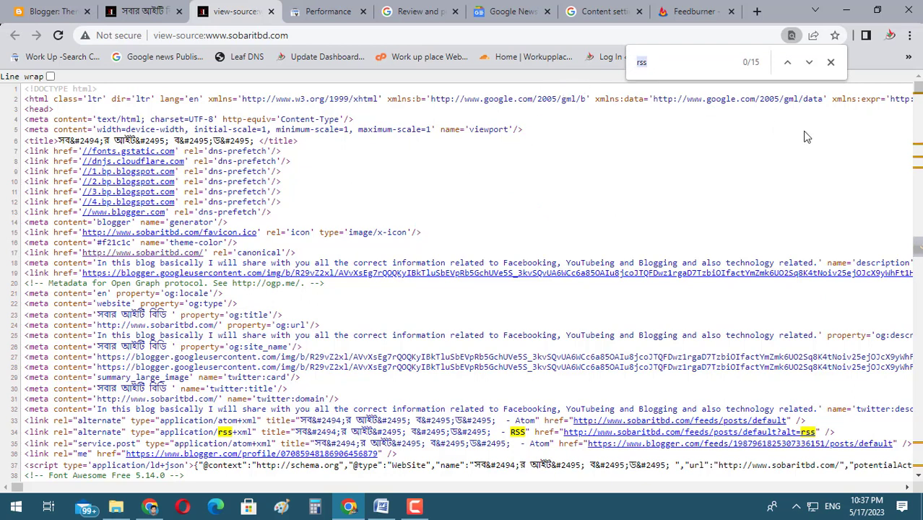
pyautogui.press('Return')
pyautogui.scroll(-3, 612, 212)
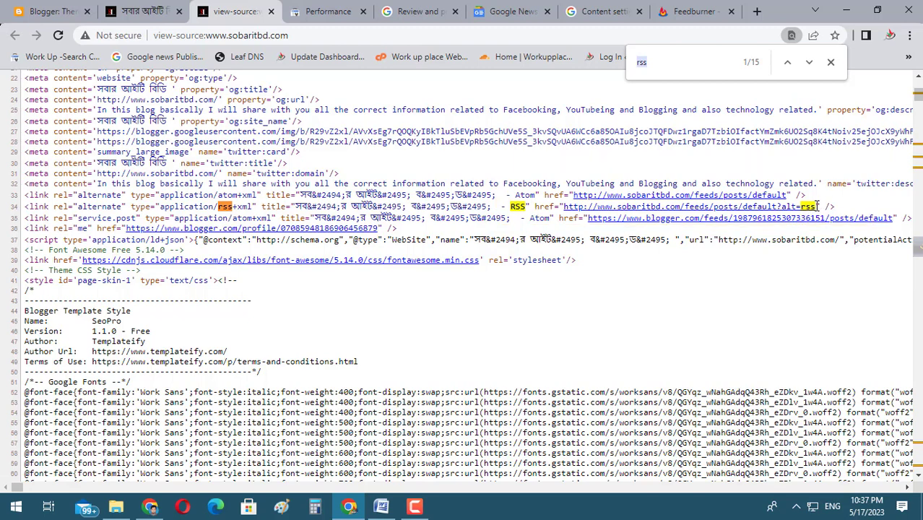
pyautogui.moveTo(817, 207); pyautogui.dragTo(569, 208)
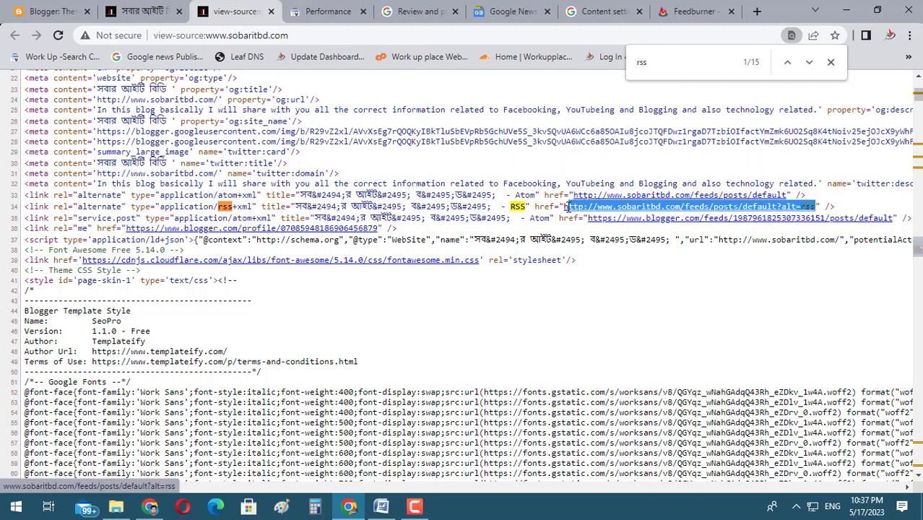
pyautogui.rightClick(568, 209)
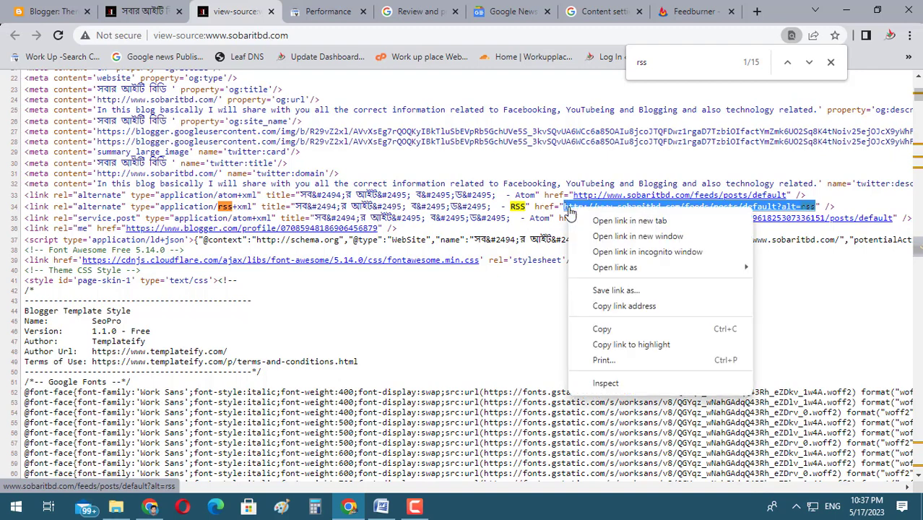
pyautogui.click(618, 329)
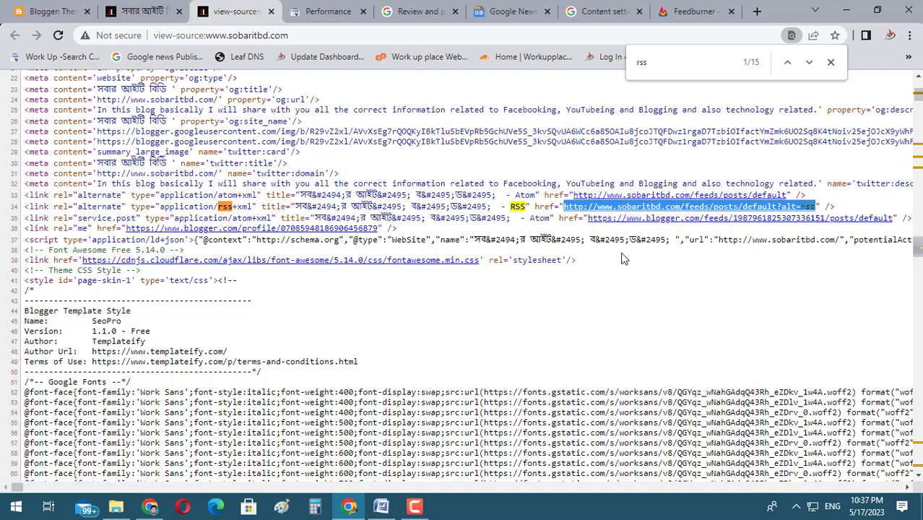
pyautogui.click(692, 9)
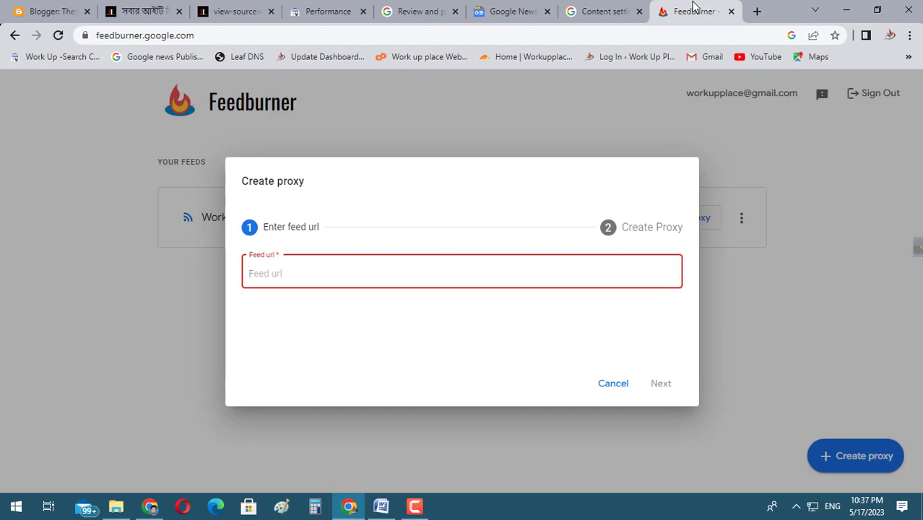
pyautogui.rightClick(273, 275)
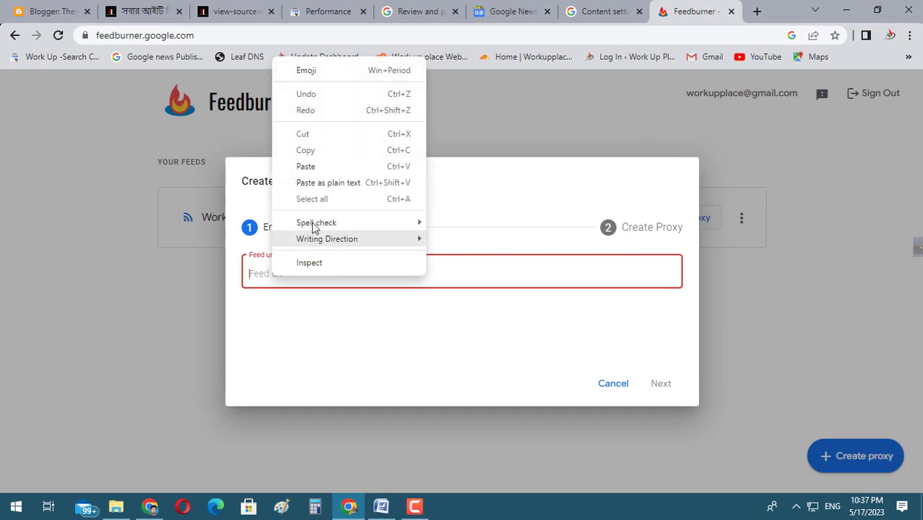
pyautogui.click(315, 170)
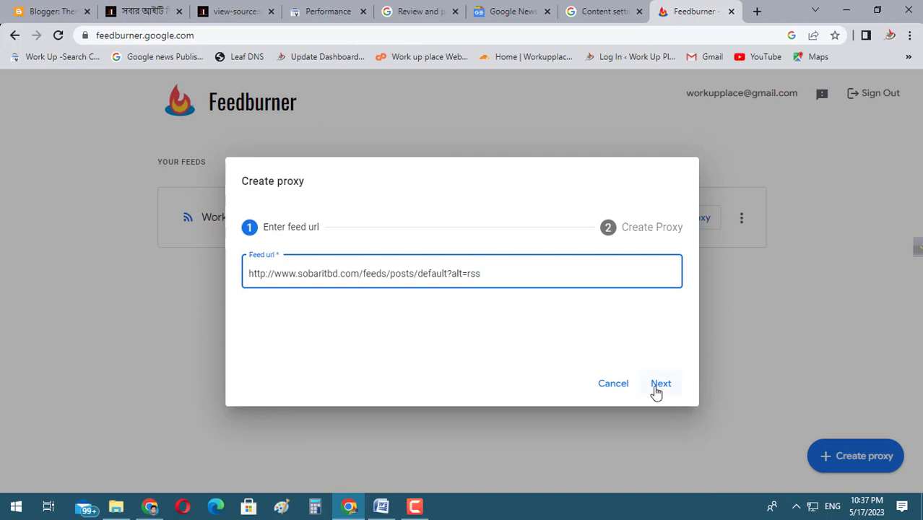
pyautogui.click(659, 385)
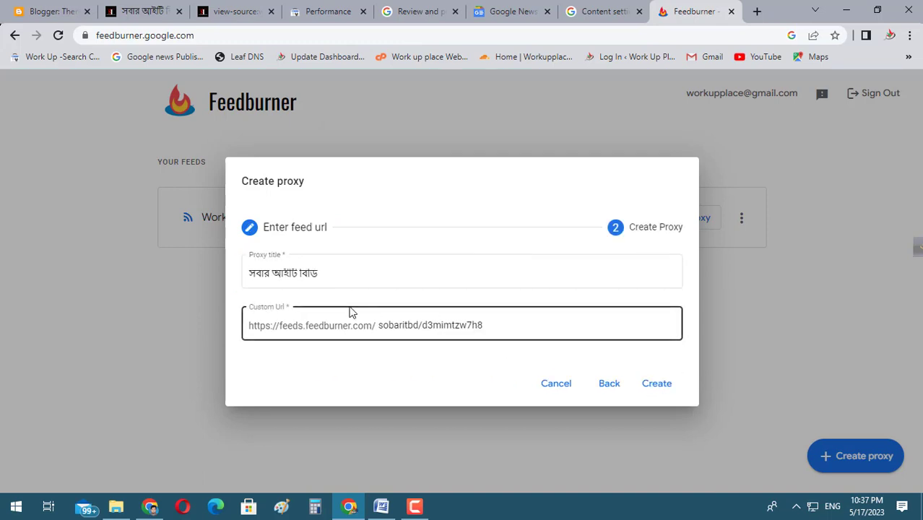
# Create the proxy, keeping the suggested proxy title and custom URL.
pyautogui.click(309, 272)
pyautogui.moveTo(323, 270); pyautogui.dragTo(248, 270)
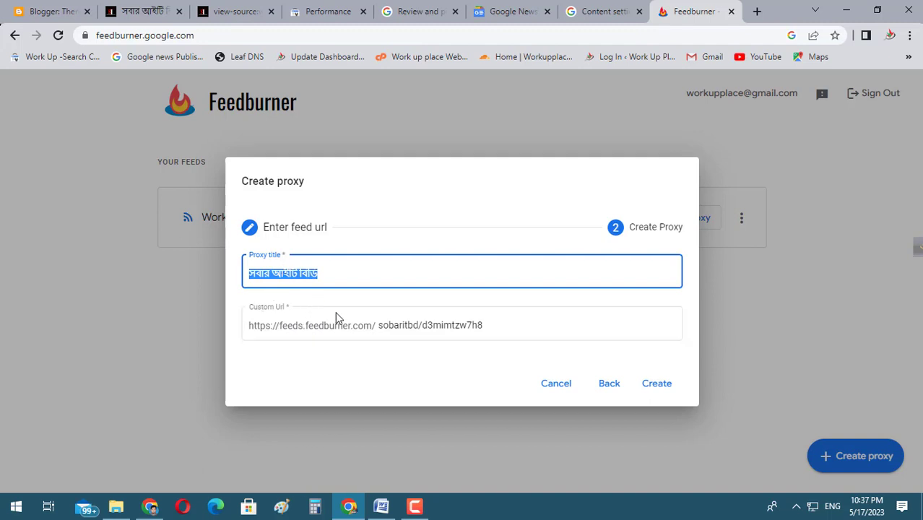
pyautogui.click(498, 325)
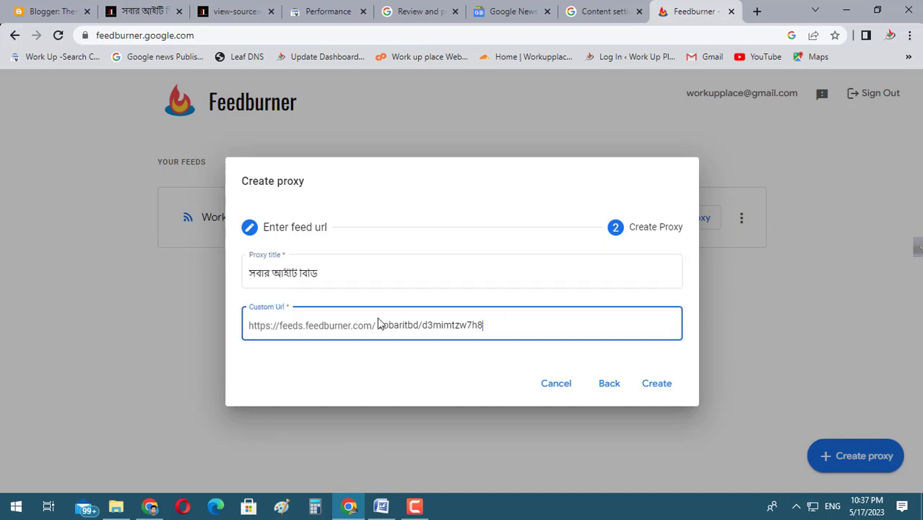
pyautogui.hotkey('ctrl', 'a')
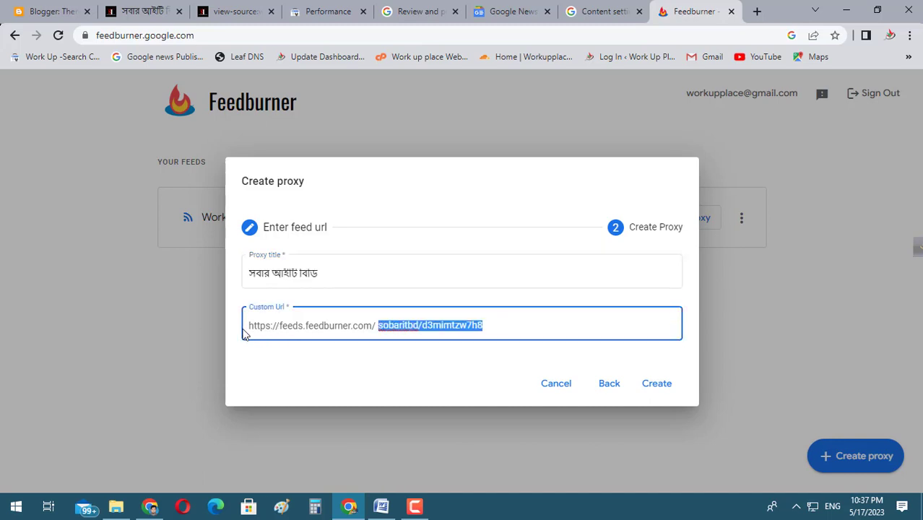
pyautogui.click(657, 386)
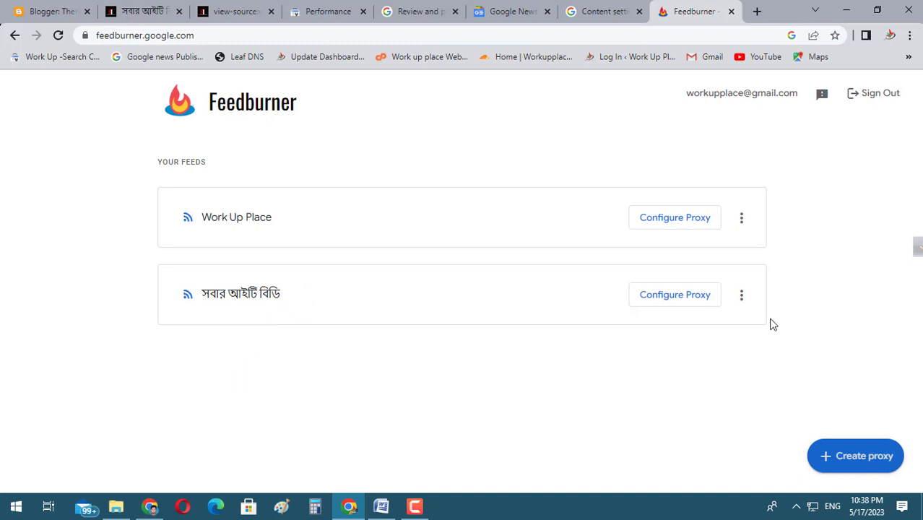
# Open the configuration of the সবার আইটি বিডি proxy and copy its custom feed URL.
pyautogui.click(660, 304)
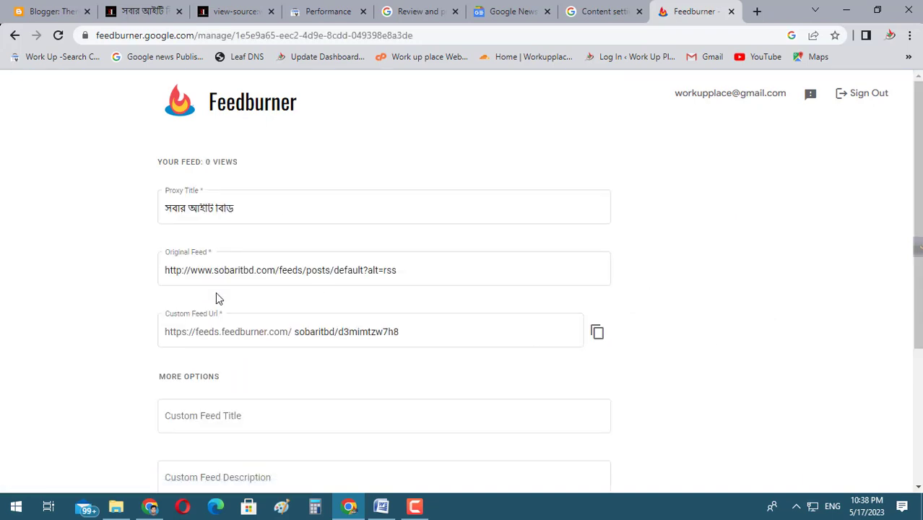
pyautogui.scroll(-2, 193, 246)
pyautogui.click(175, 218)
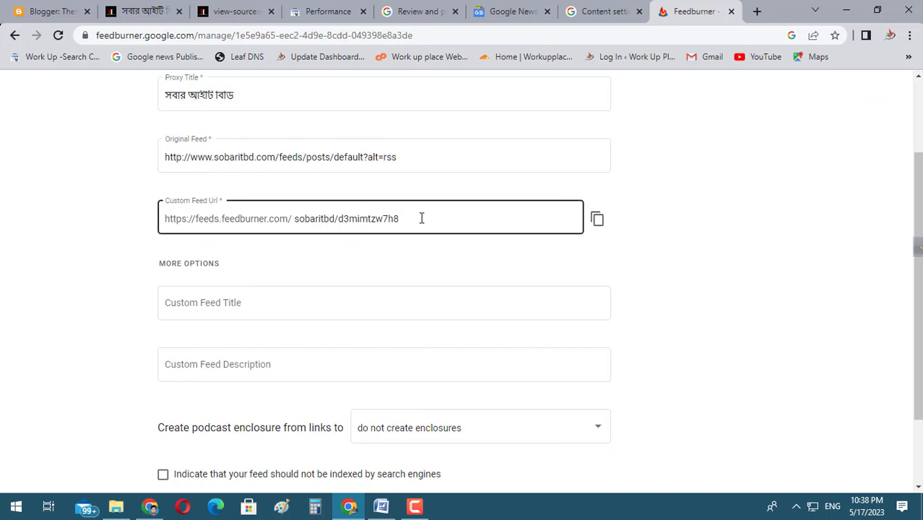
pyautogui.moveTo(422, 218); pyautogui.dragTo(166, 219)
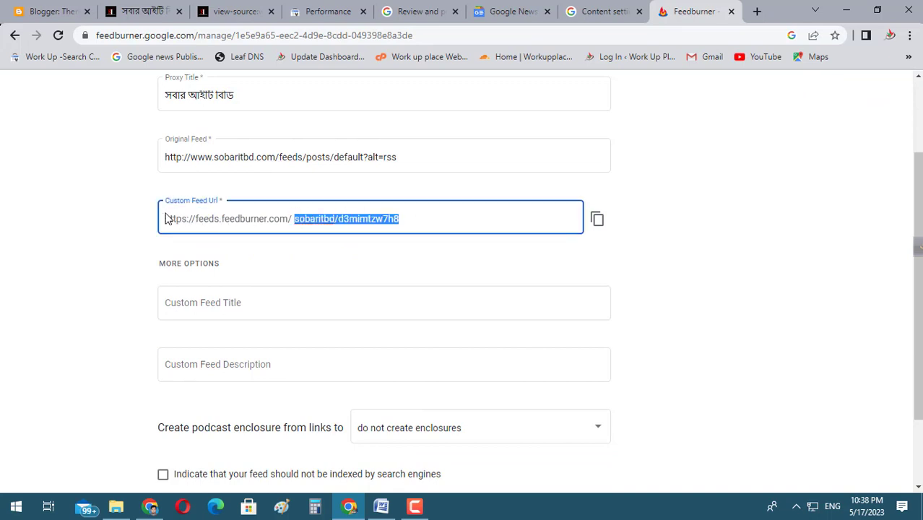
pyautogui.click(599, 219)
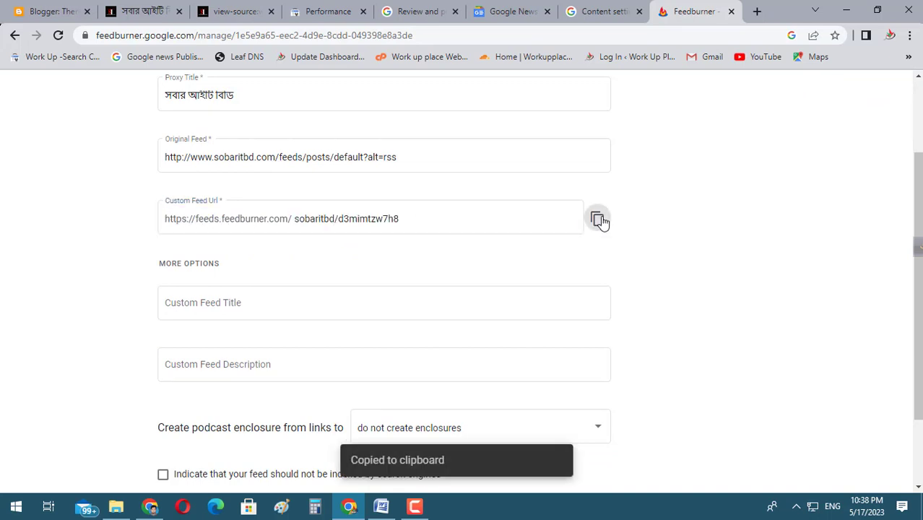
# Paste the copied Feedburner URL as the RSS or Atom feed URL of the Sobar It Bd section in Publisher Center.
pyautogui.click(600, 11)
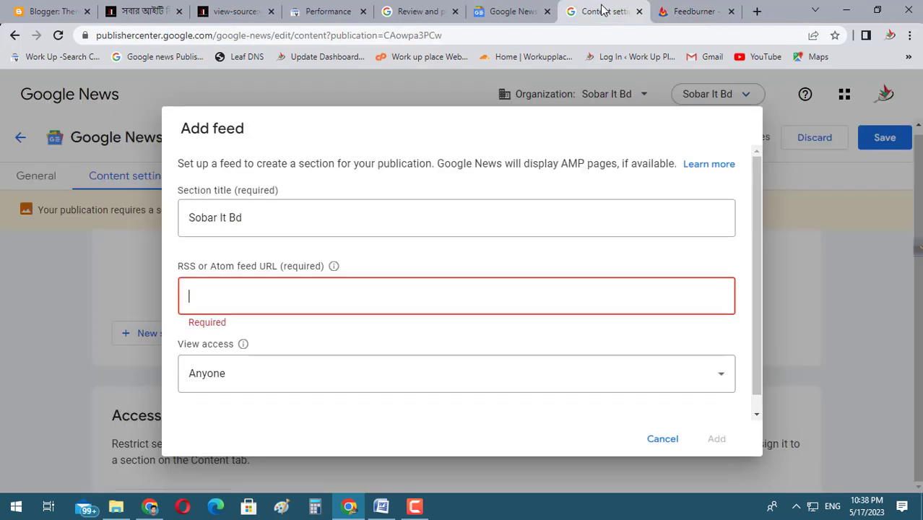
pyautogui.click(193, 291)
pyautogui.rightClick(200, 292)
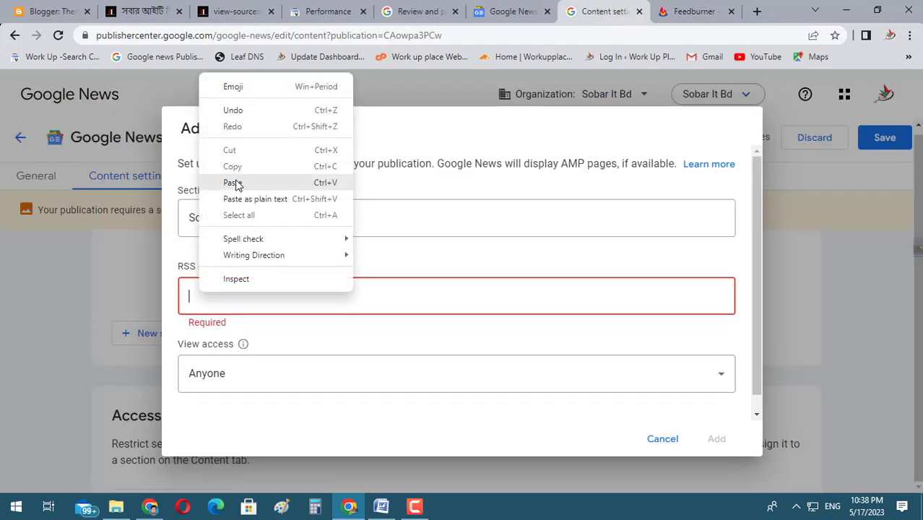
pyautogui.click(234, 183)
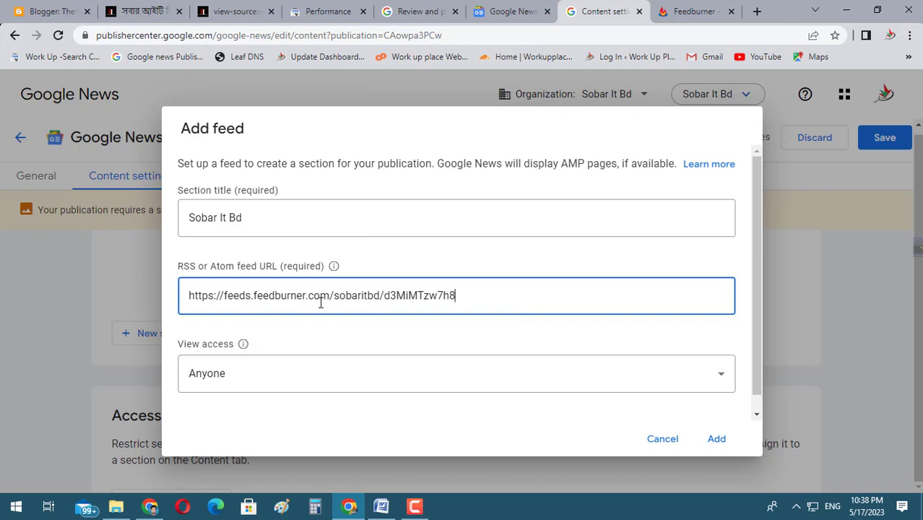
# Set the feed's view access to Anyone and add the feed section to the publication.
pyautogui.click(244, 382)
pyautogui.click(243, 404)
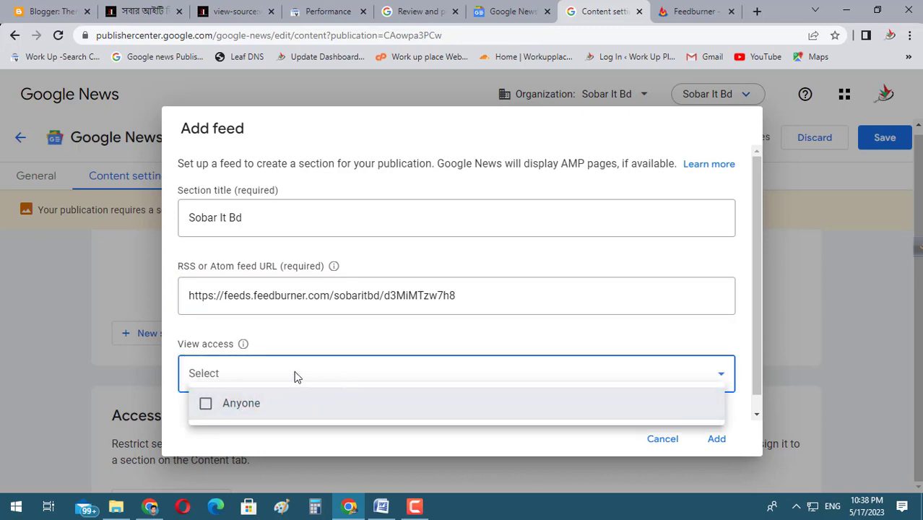
pyautogui.click(238, 383)
pyautogui.click(237, 383)
pyautogui.click(239, 406)
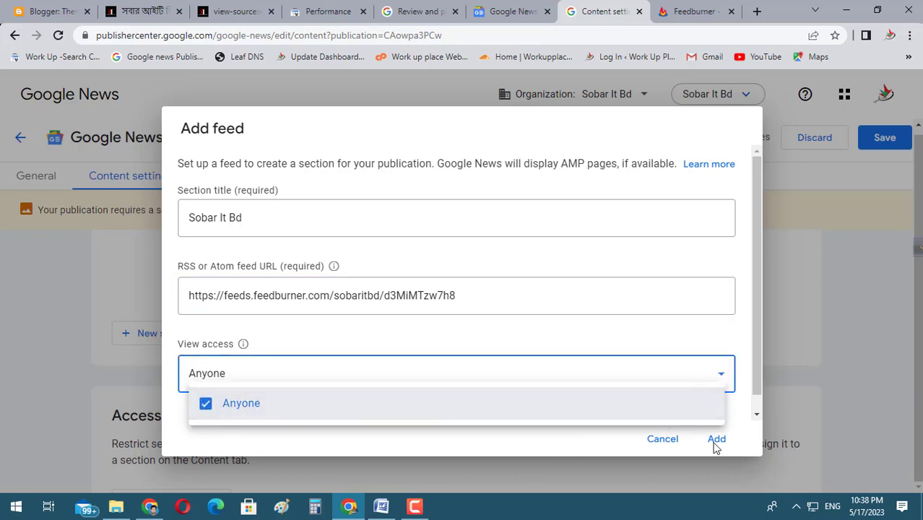
pyautogui.click(717, 440)
pyautogui.click(717, 440)
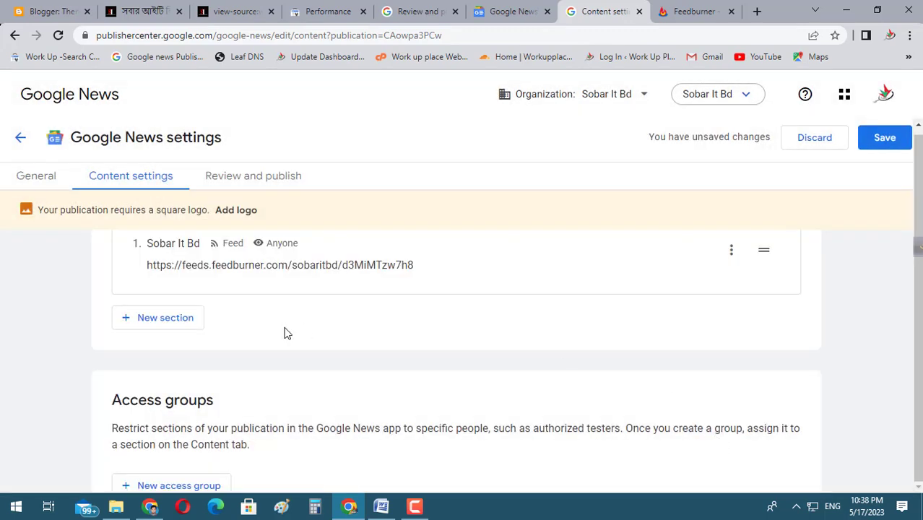
# Look over the content settings, continue to Review and publish, and examine the issues listed before publishing.
pyautogui.scroll(2, 285, 330)
pyautogui.scroll(-2, 238, 325)
pyautogui.scroll(-2, 254, 325)
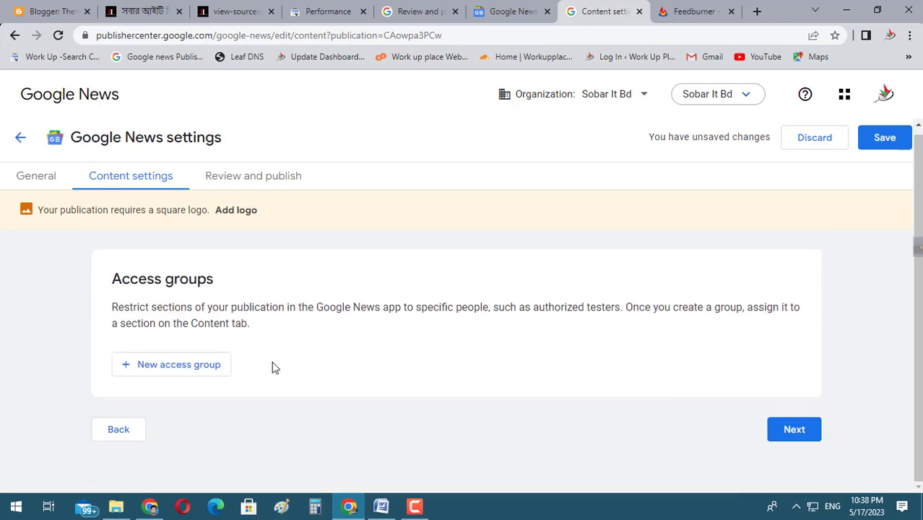
pyautogui.scroll(1, 272, 367)
pyautogui.scroll(-1, 273, 367)
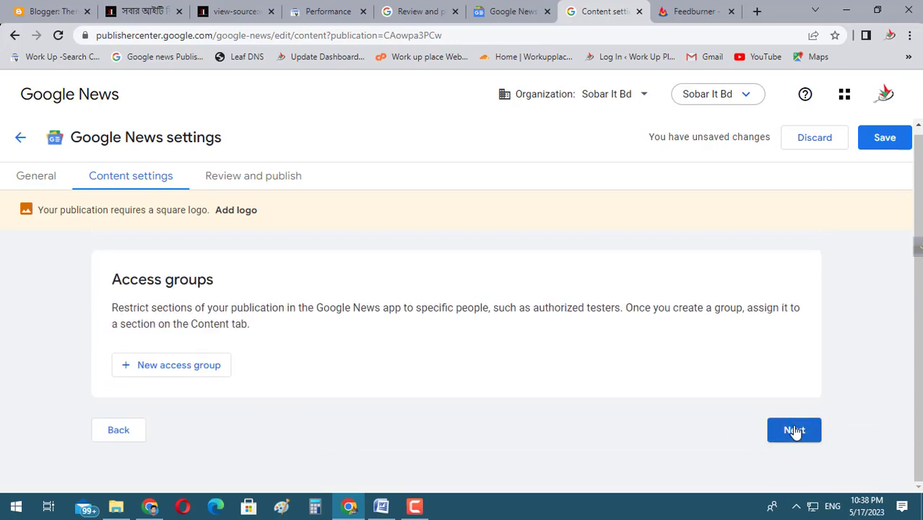
pyautogui.click(795, 431)
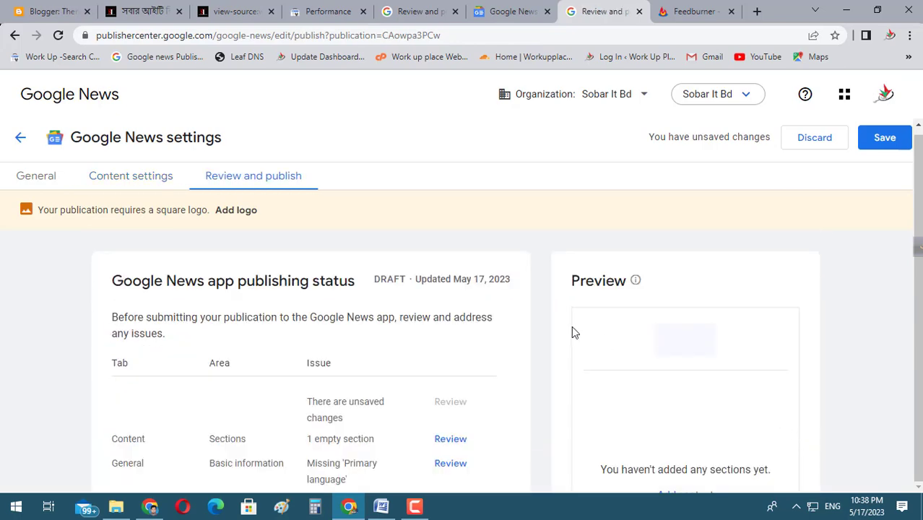
pyautogui.scroll(-3, 442, 322)
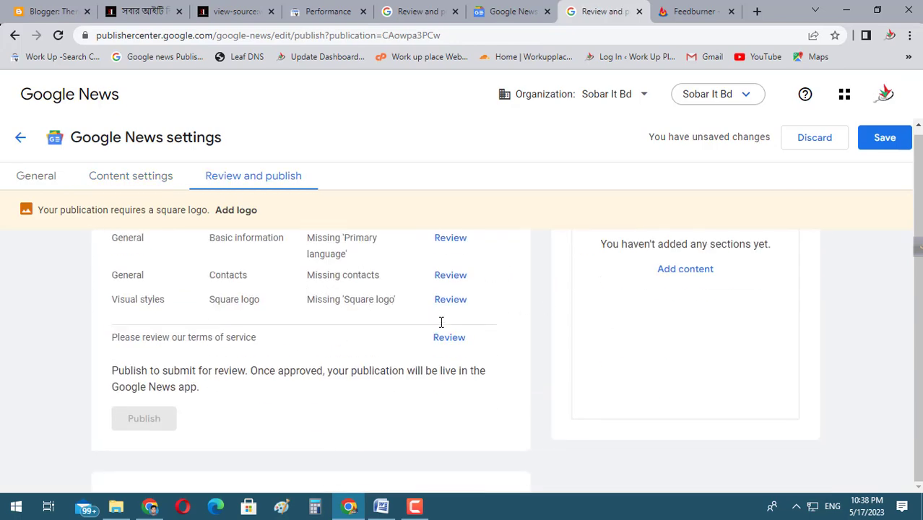
pyautogui.scroll(2, 442, 322)
pyautogui.scroll(-2, 439, 325)
pyautogui.scroll(2, 441, 324)
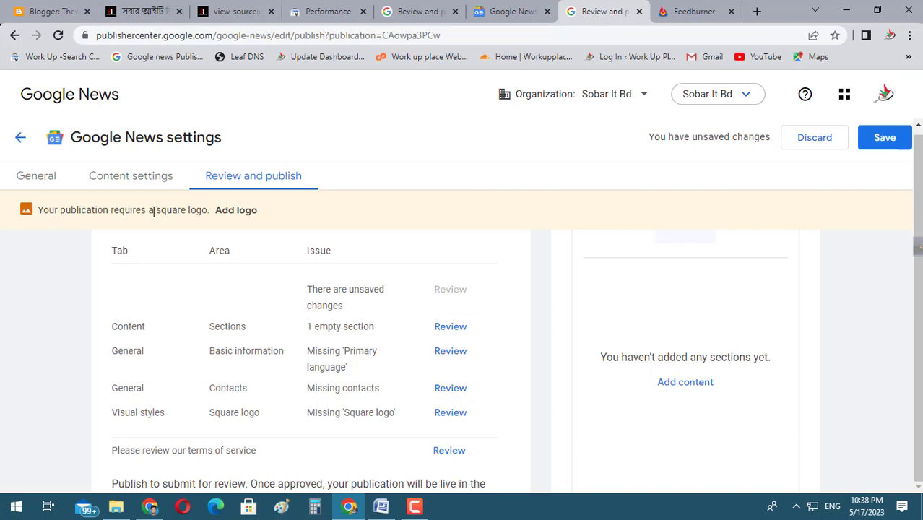
# Leave the Google News settings through the add-logo link, discarding unsaved changes, and open the general publication settings.
pyautogui.click(235, 210)
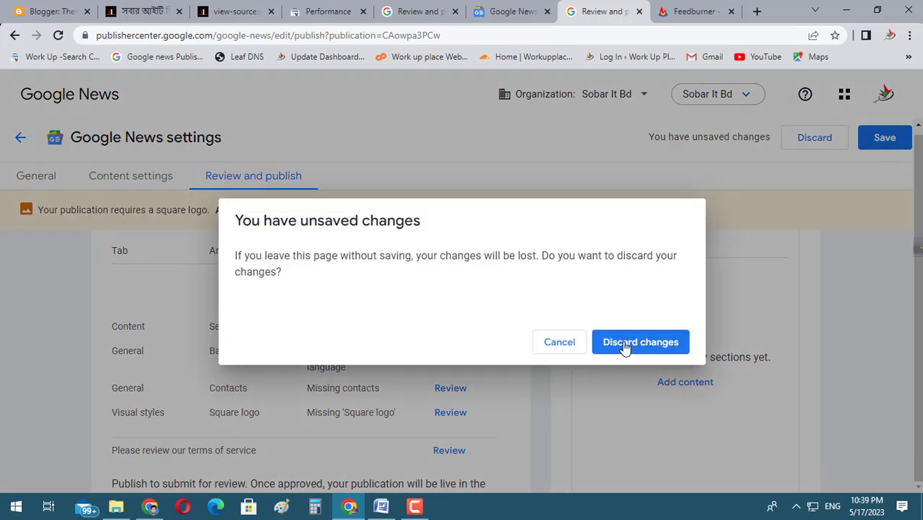
pyautogui.click(629, 347)
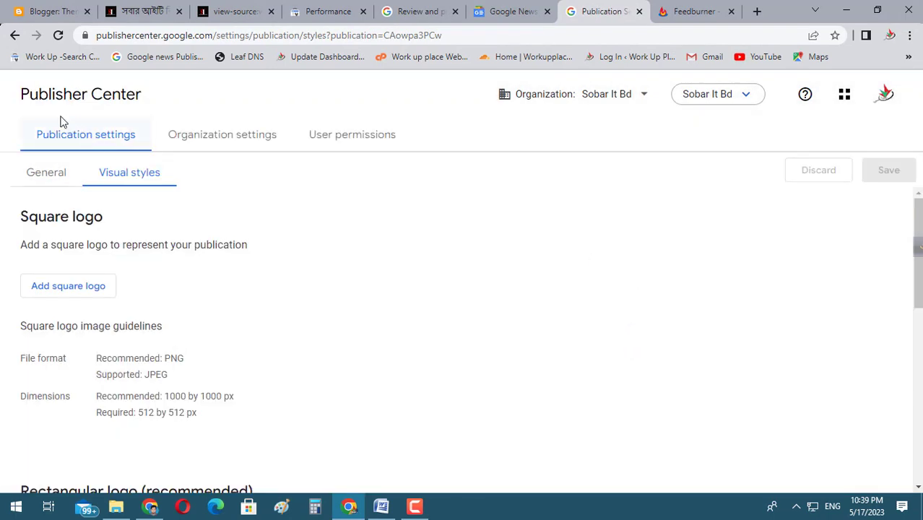
pyautogui.moveTo(23, 97); pyautogui.dragTo(153, 98)
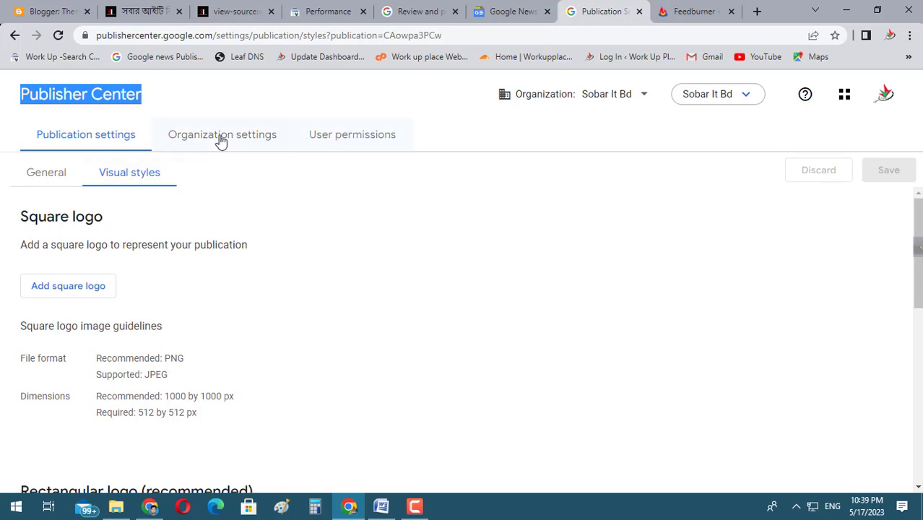
pyautogui.click(81, 141)
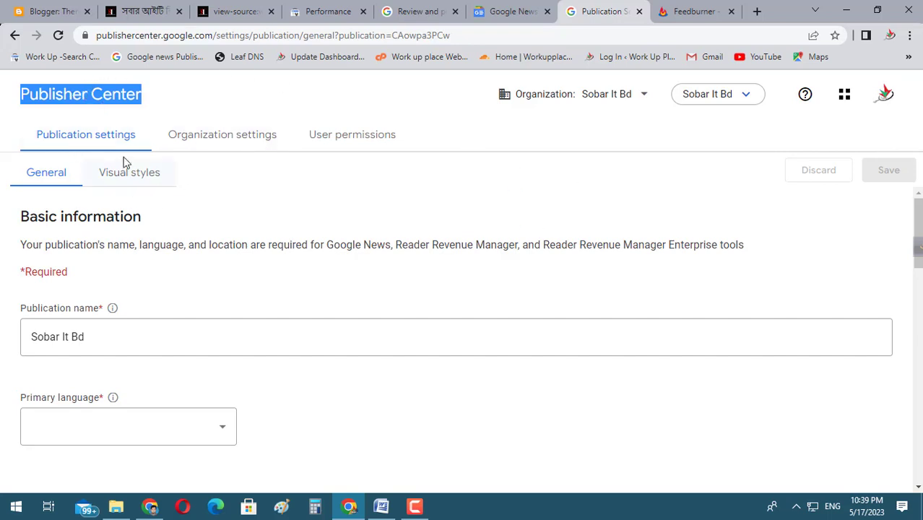
# Examine the basic information in the general publication settings, including the publication name and primary language.
pyautogui.scroll(-3, 198, 345)
pyautogui.scroll(3, 199, 345)
pyautogui.scroll(-1, 87, 224)
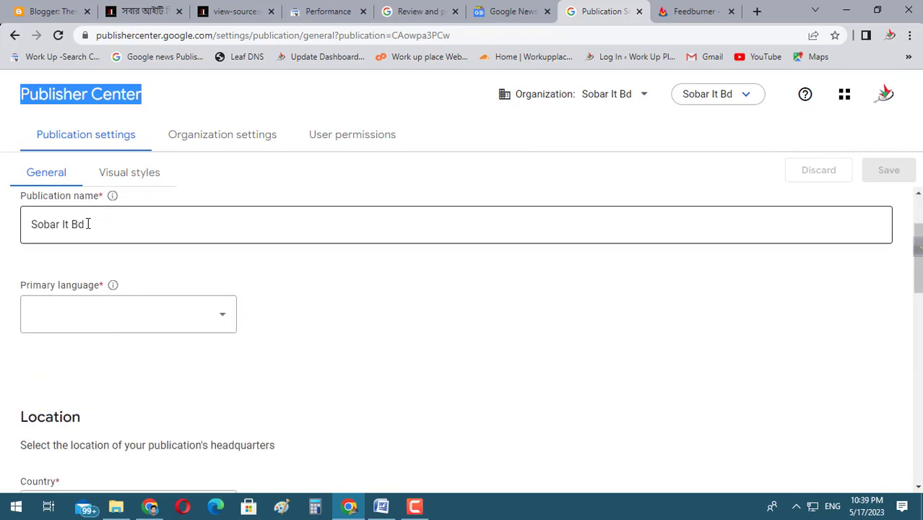
pyautogui.scroll(1, 90, 240)
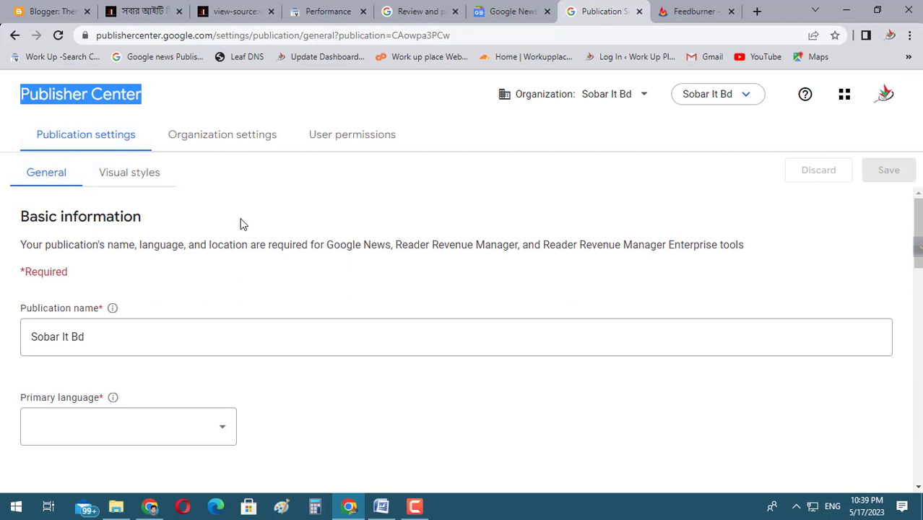
pyautogui.scroll(-1, 242, 224)
pyautogui.scroll(1, 242, 220)
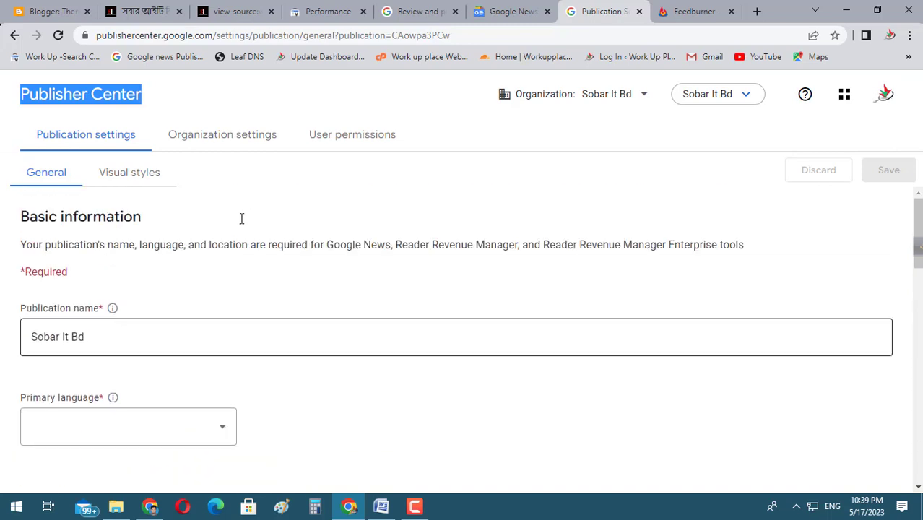
pyautogui.scroll(-1, 92, 320)
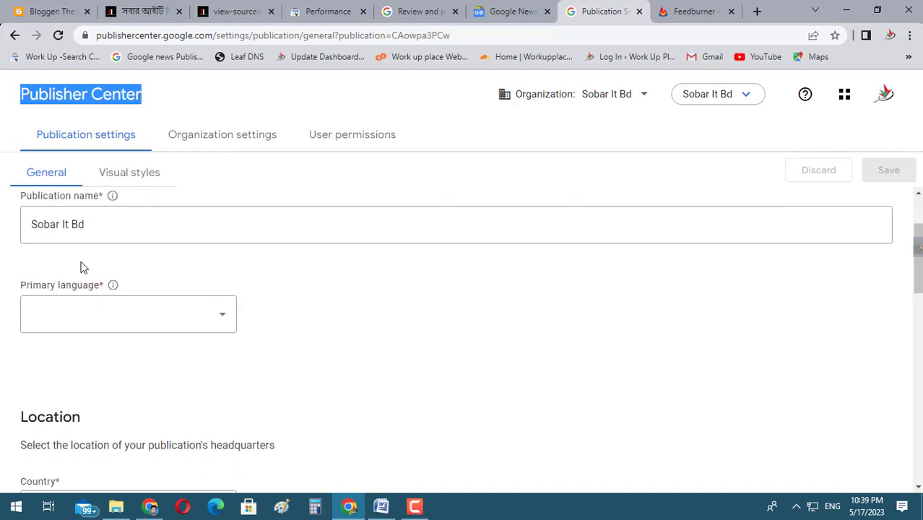
pyautogui.moveTo(96, 225); pyautogui.dragTo(22, 231)
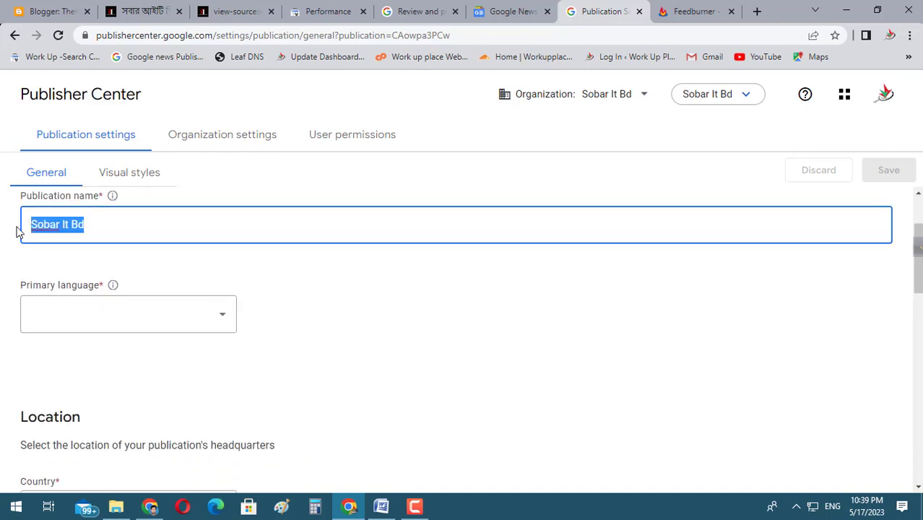
pyautogui.click(128, 271)
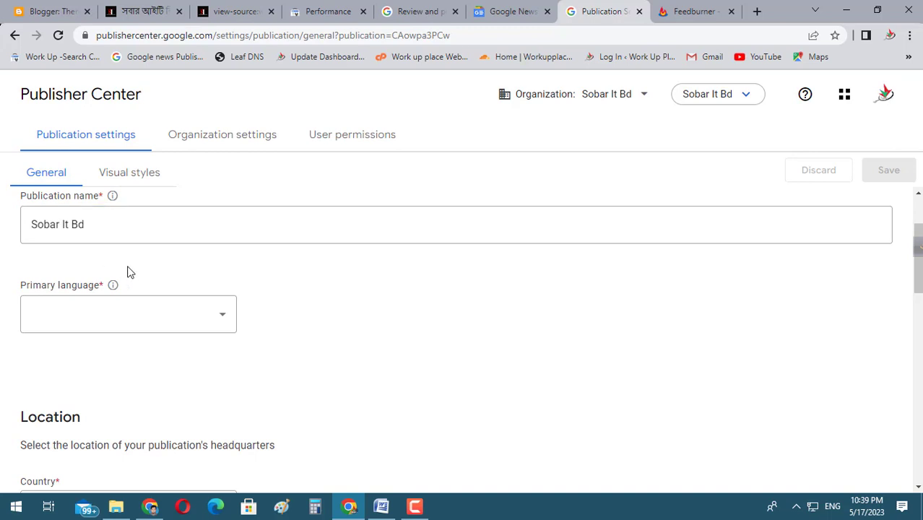
# Set the publication's primary language to English.
pyautogui.click(224, 319)
pyautogui.scroll(-3, 96, 216)
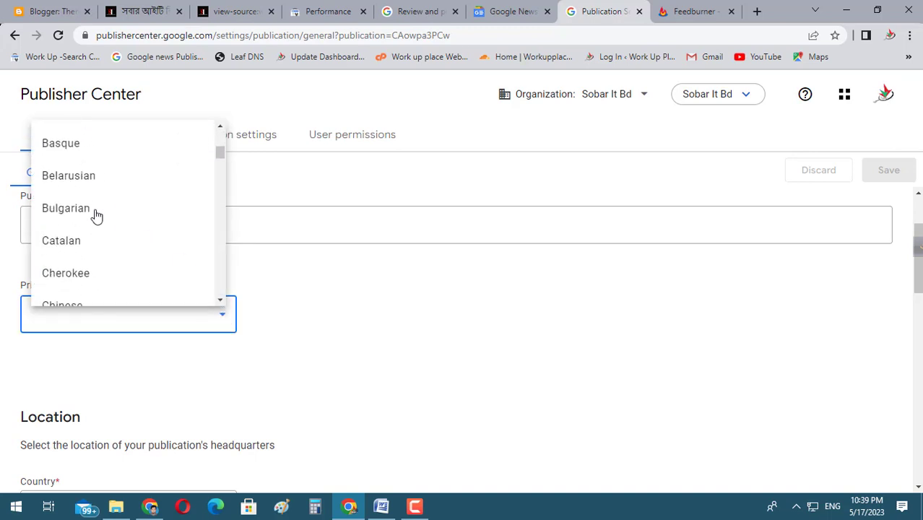
pyautogui.scroll(-6, 96, 216)
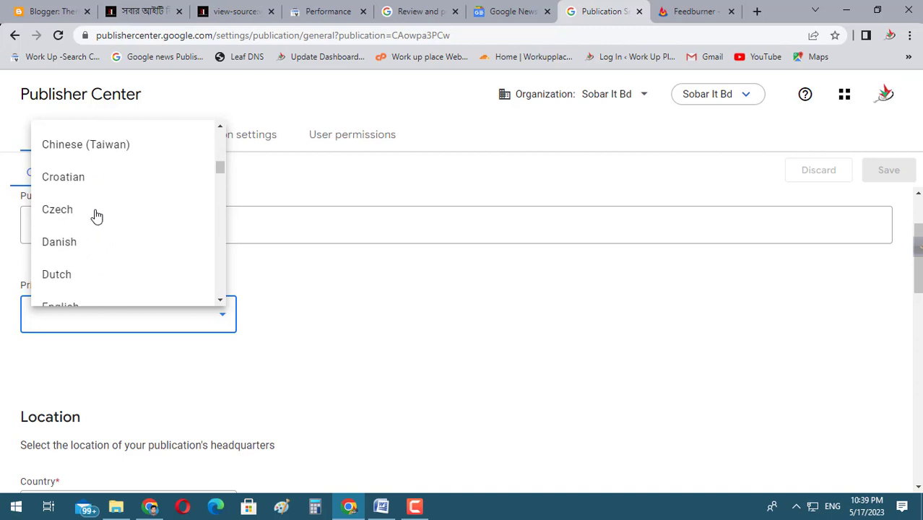
pyautogui.scroll(-6, 94, 214)
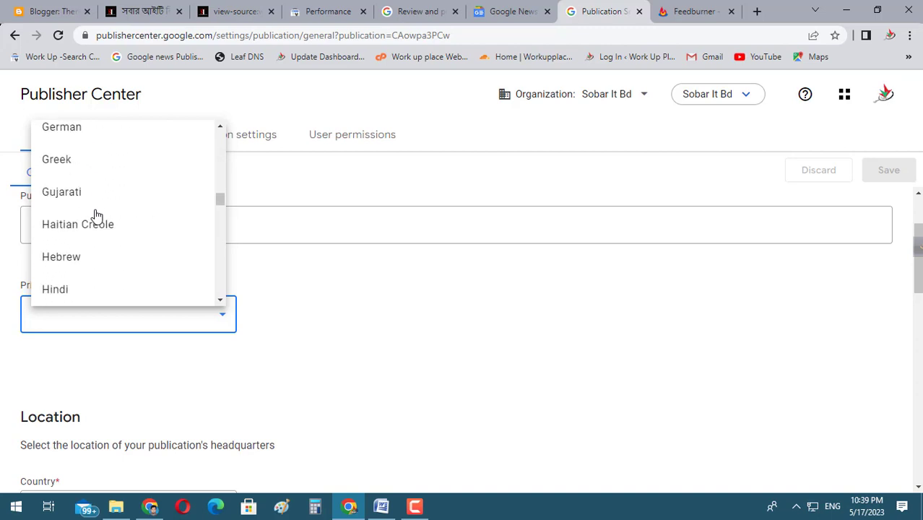
pyautogui.scroll(8, 80, 205)
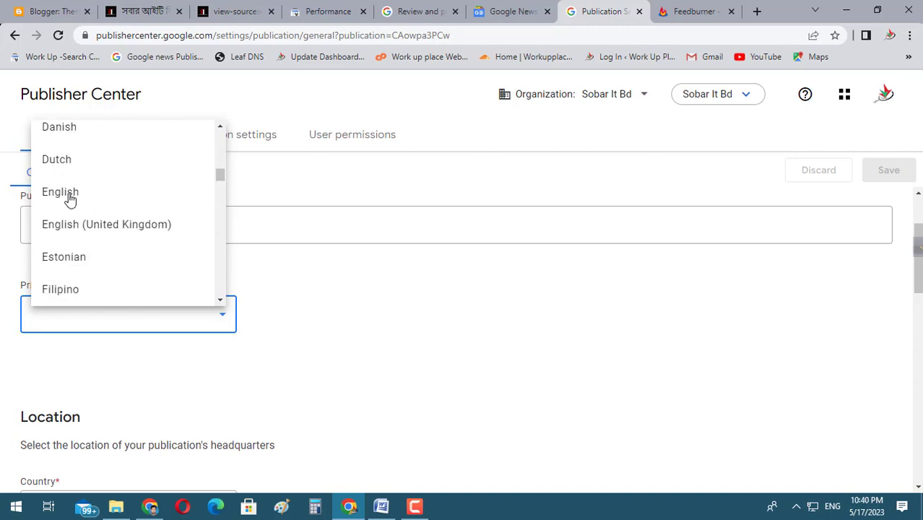
pyautogui.click(70, 193)
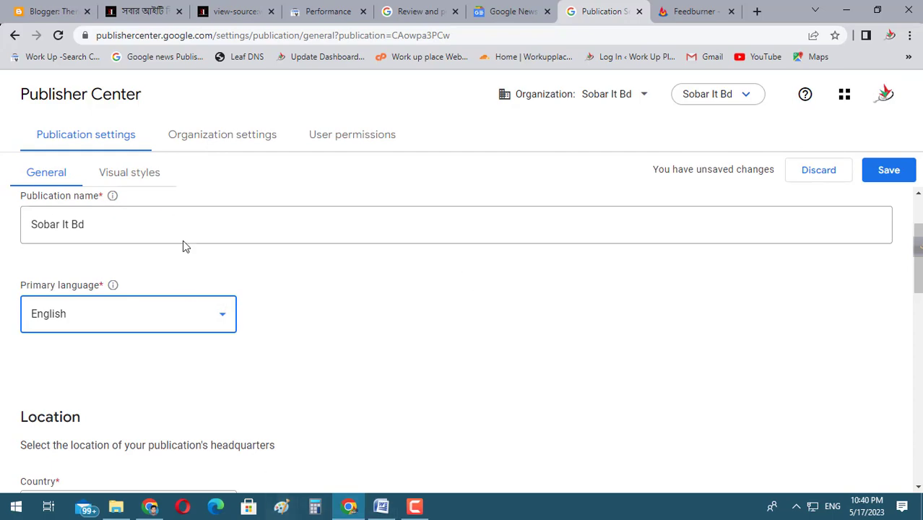
# Check the publication's country, primary website property URL, additional property URLs and contacts.
pyautogui.scroll(-3, 160, 335)
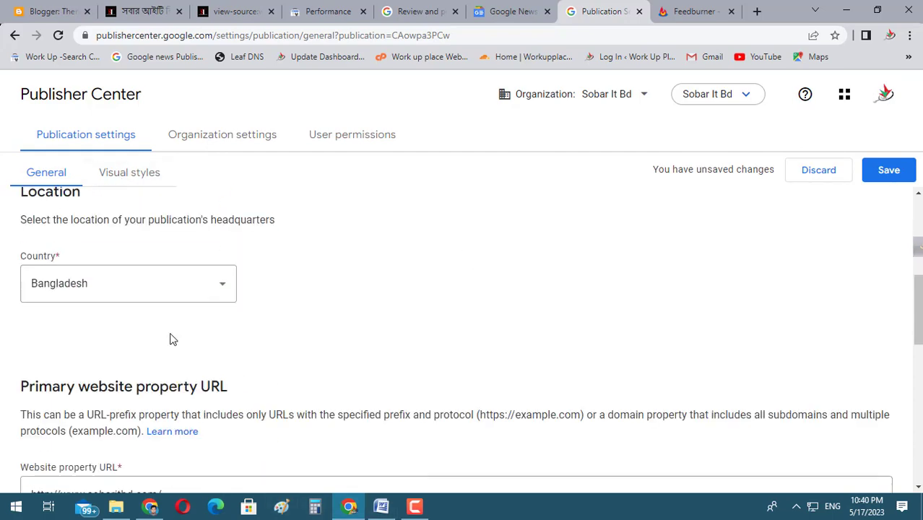
pyautogui.scroll(-5, 172, 340)
pyautogui.scroll(2, 172, 339)
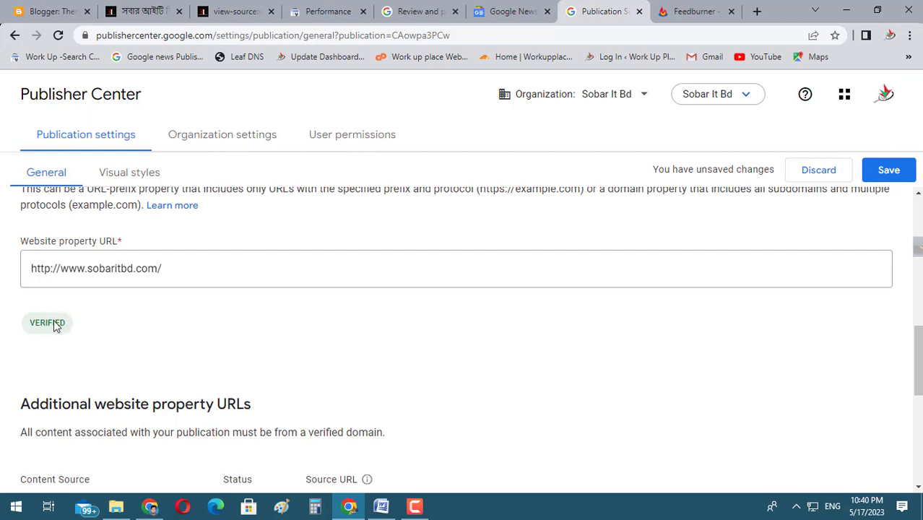
pyautogui.scroll(-2, 121, 328)
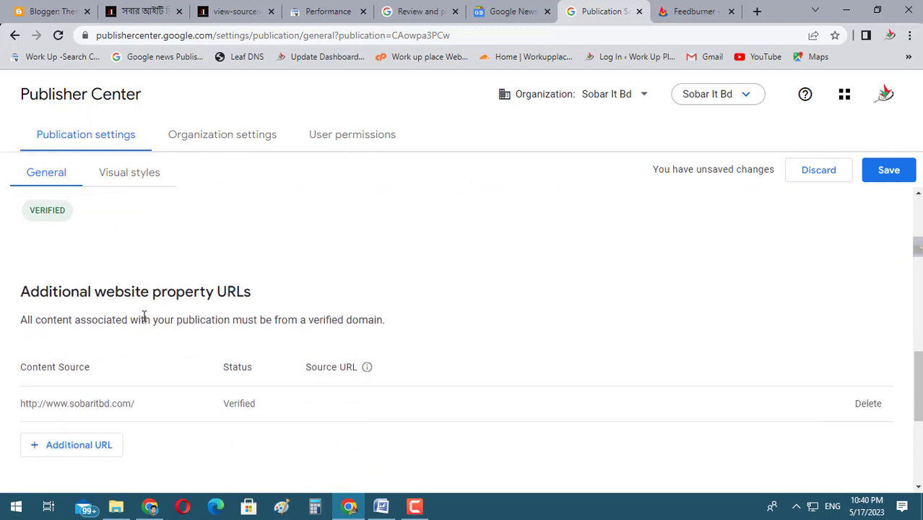
pyautogui.scroll(-2, 142, 316)
pyautogui.scroll(2, 132, 318)
pyautogui.scroll(-2, 203, 356)
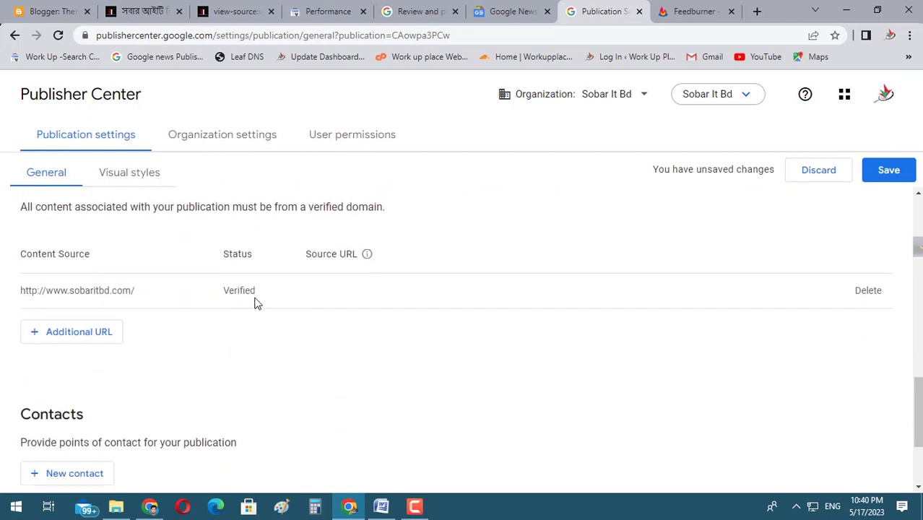
pyautogui.scroll(-3, 270, 324)
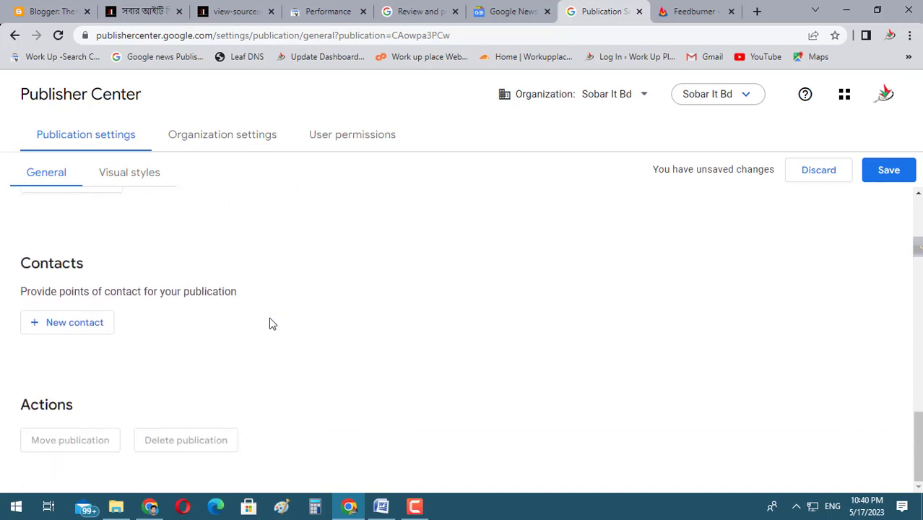
# Start a new publication contact and copy the Google account's e-mail address from the account details in a new browser tab.
pyautogui.click(77, 329)
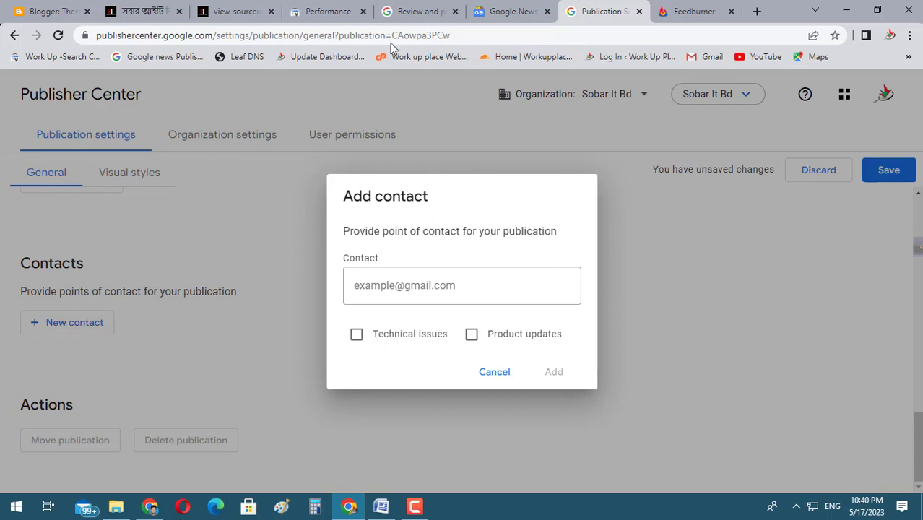
pyautogui.click(757, 11)
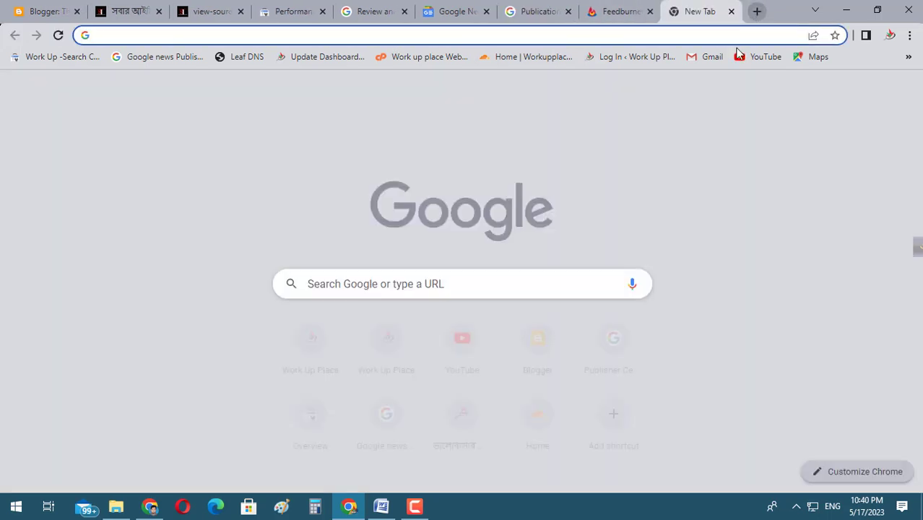
pyautogui.click(903, 92)
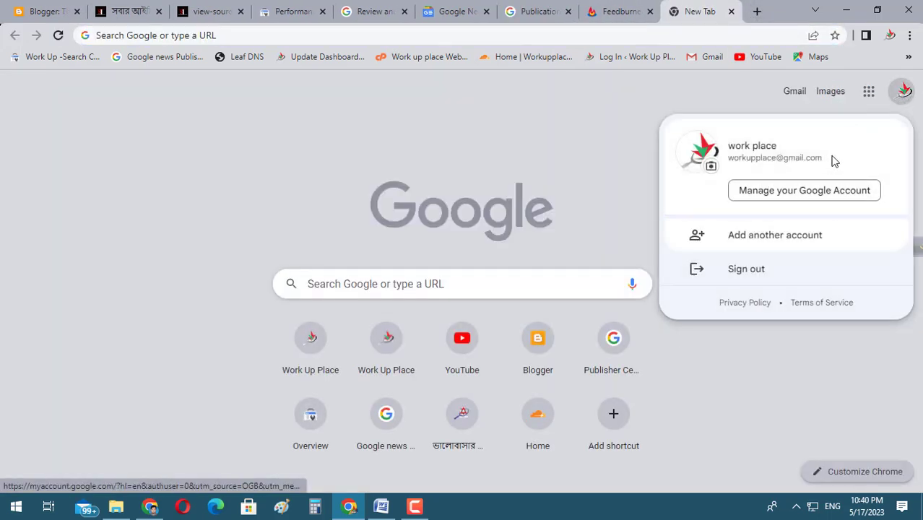
pyautogui.doubleClick(802, 157)
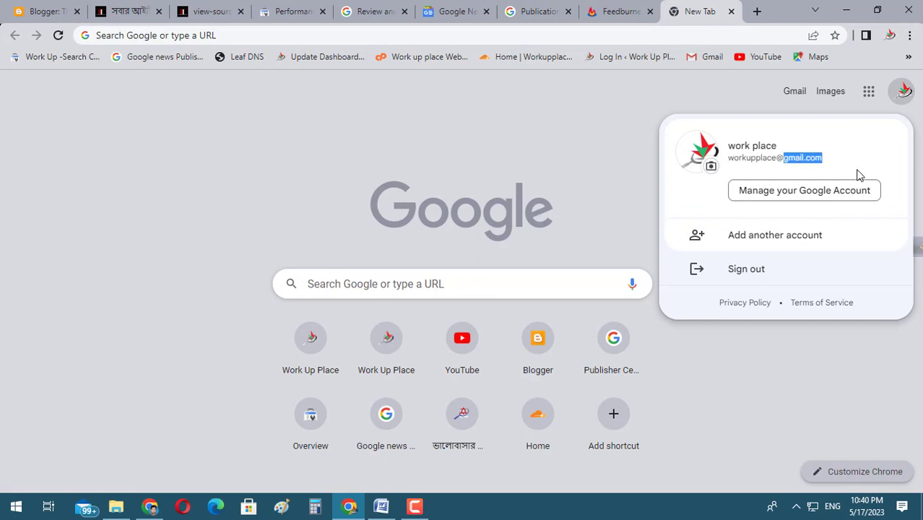
pyautogui.moveTo(844, 168); pyautogui.dragTo(730, 161)
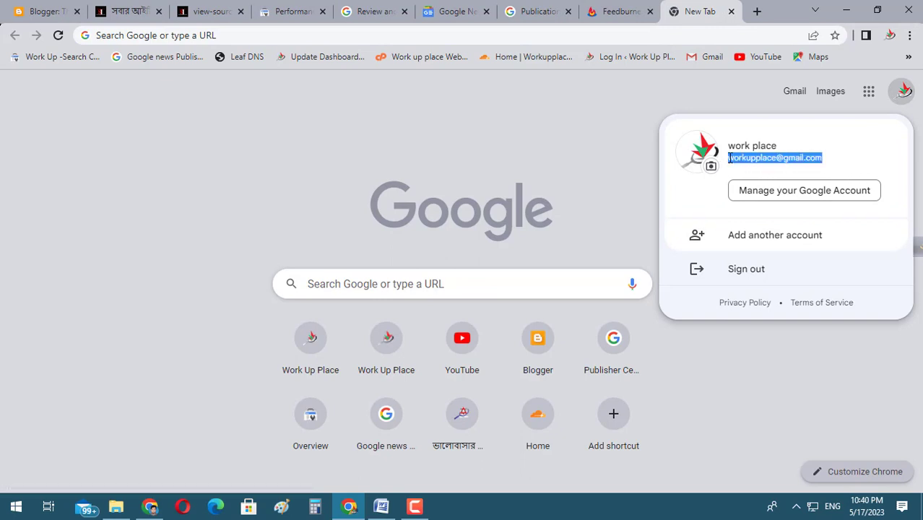
pyautogui.rightClick(730, 159)
pyautogui.click(571, 174)
# Return to Publisher Center and add the copied account e-mail as the publication's contact.
pyautogui.click(538, 11)
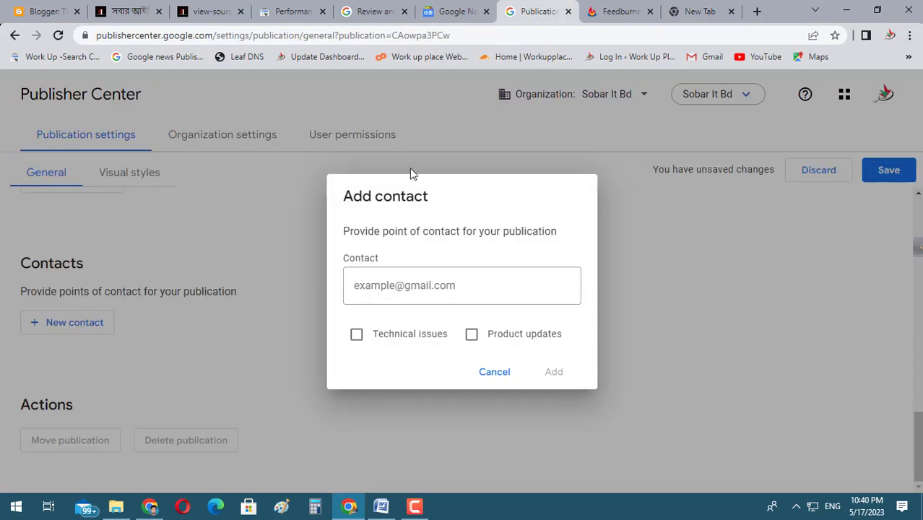
pyautogui.click(403, 284)
pyautogui.rightClick(406, 282)
pyautogui.click(438, 175)
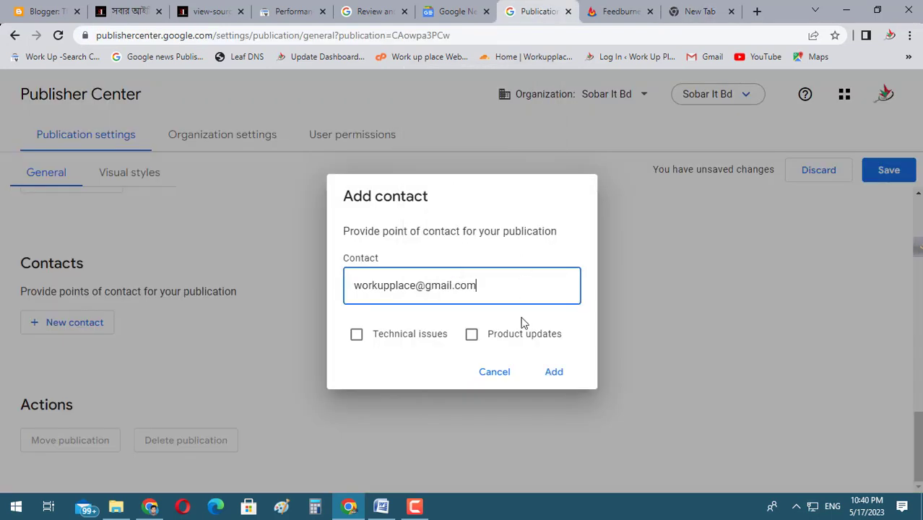
pyautogui.click(555, 372)
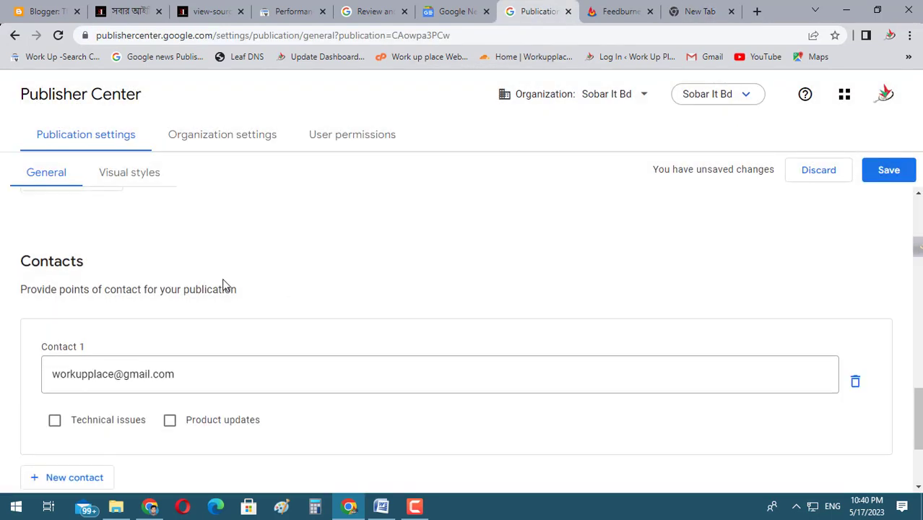
# Enable Technical issues and Product updates for the new contact and save the publication settings.
pyautogui.scroll(-2, 223, 284)
pyautogui.click(54, 265)
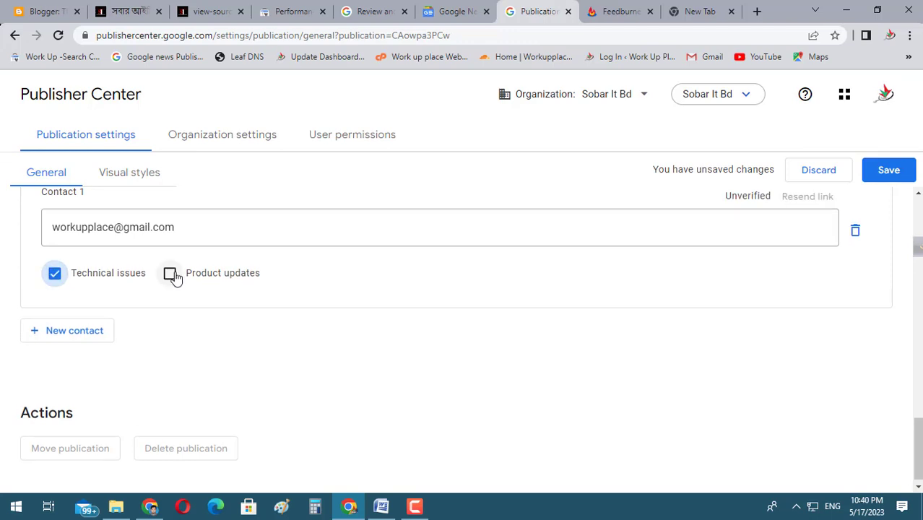
pyautogui.click(170, 274)
pyautogui.scroll(2, 260, 320)
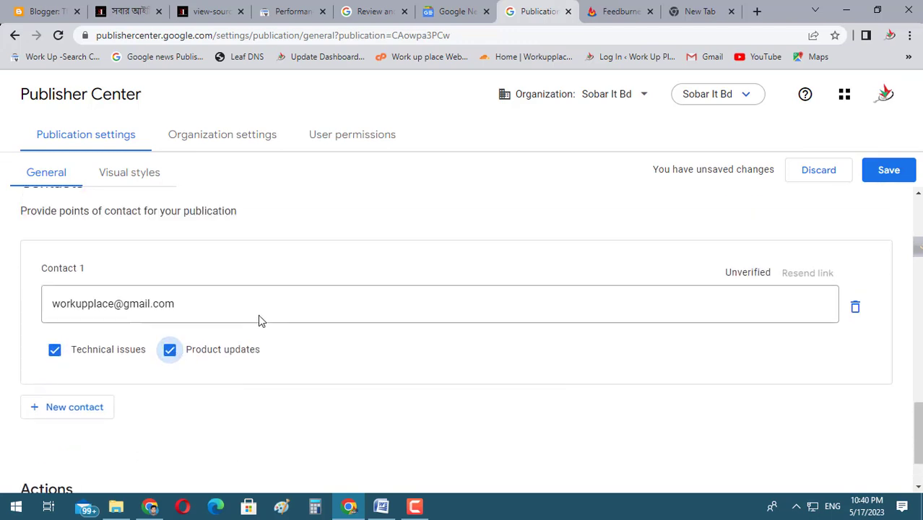
pyautogui.scroll(3, 132, 377)
pyautogui.scroll(8, 131, 377)
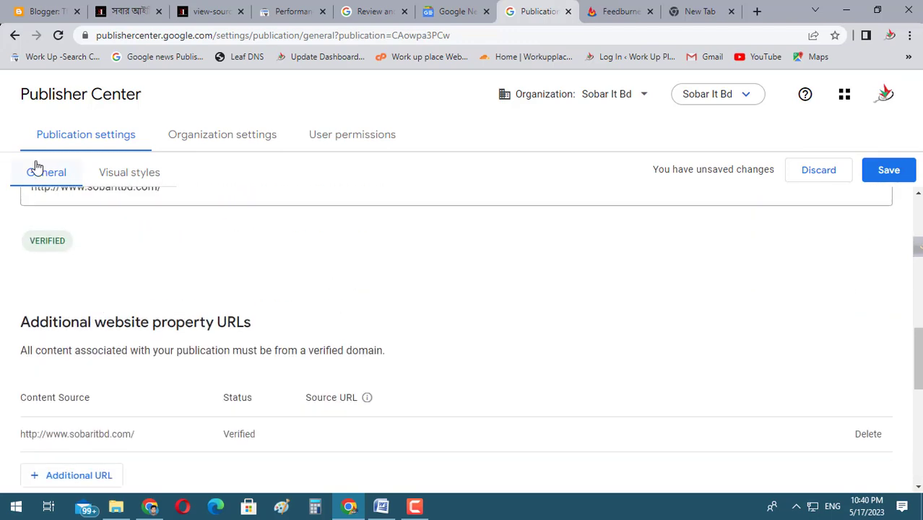
pyautogui.click(887, 171)
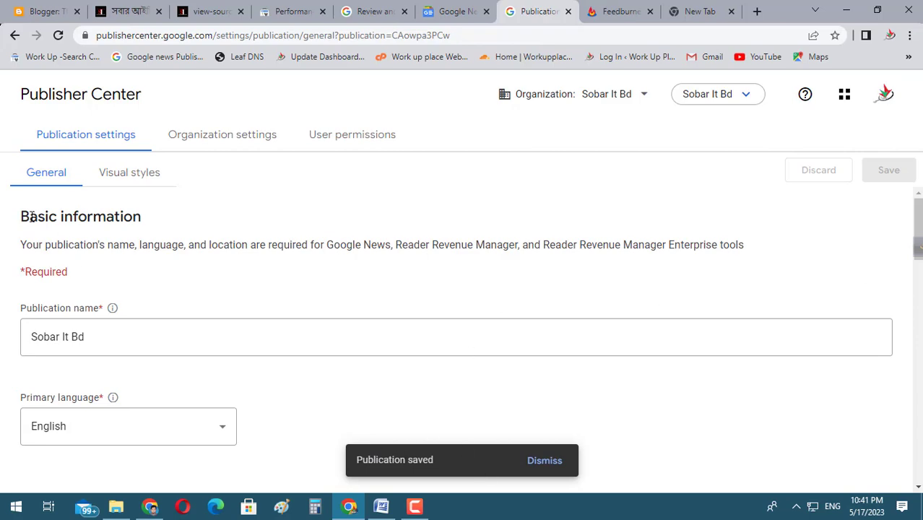
# Open the publication's visual styles and find the square logo section.
pyautogui.scroll(-10, 181, 347)
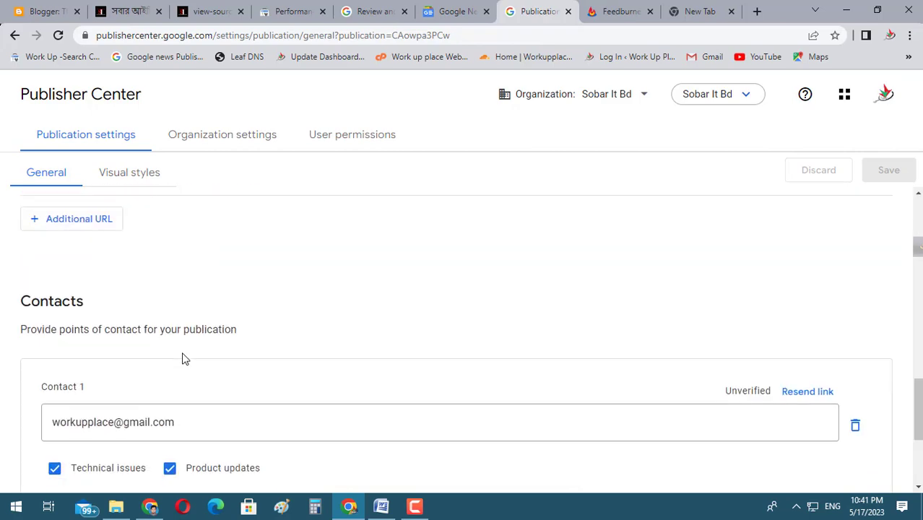
pyautogui.scroll(5, 182, 358)
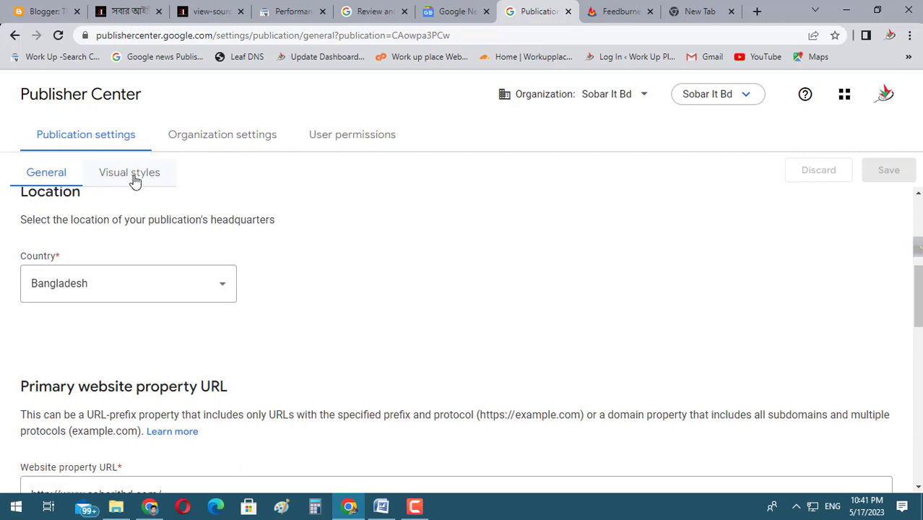
pyautogui.click(132, 179)
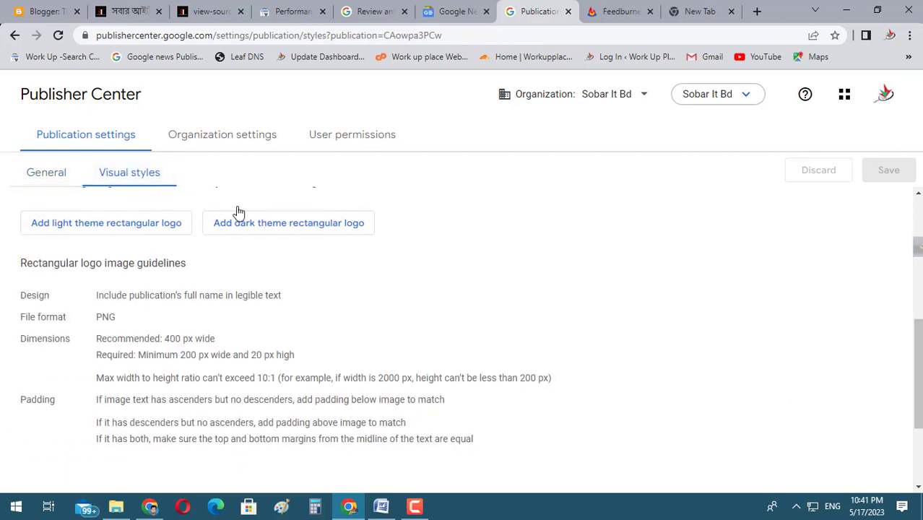
pyautogui.scroll(5, 249, 206)
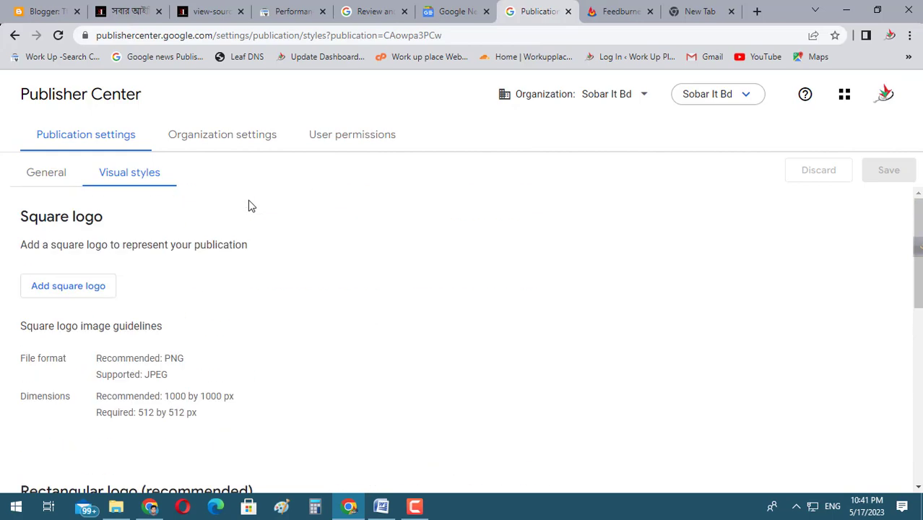
pyautogui.moveTo(49, 223); pyautogui.dragTo(126, 221)
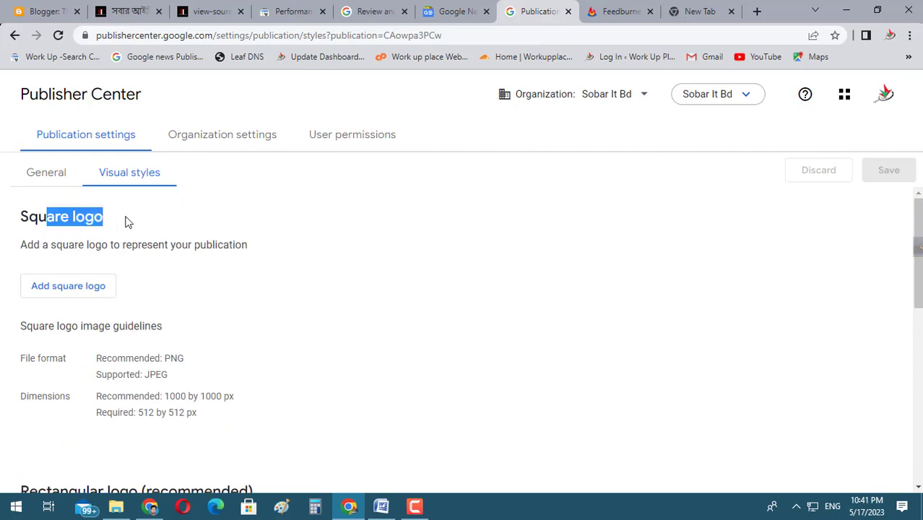
pyautogui.moveTo(37, 243); pyautogui.dragTo(207, 245)
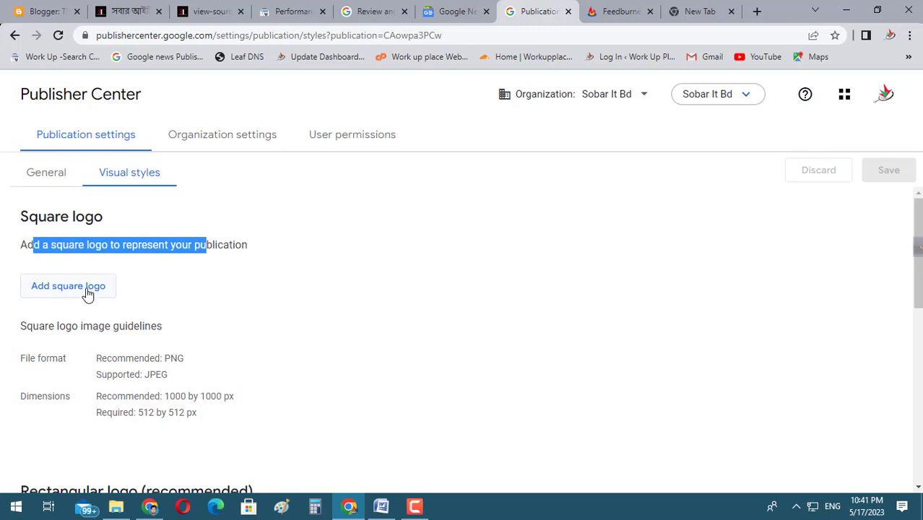
# Examine the square logo image guidelines, including the recommended and required dimensions.
pyautogui.scroll(-2, 86, 293)
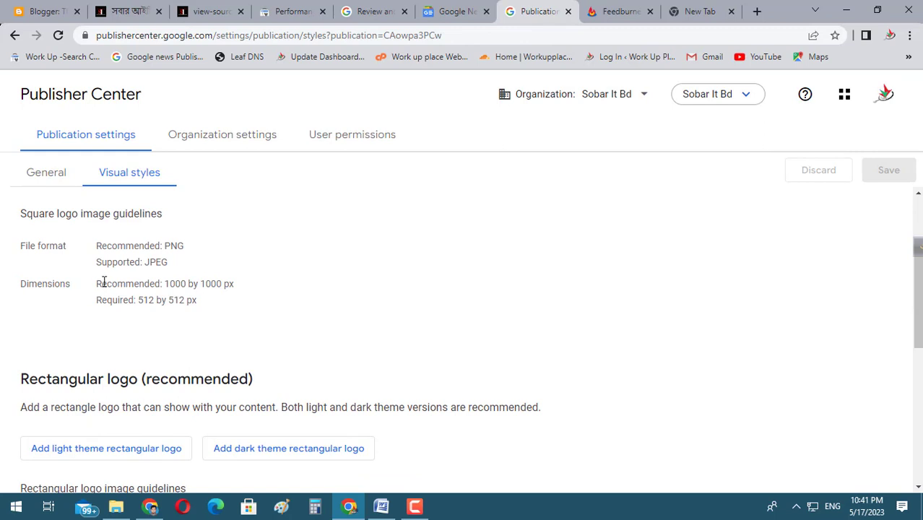
pyautogui.moveTo(103, 283); pyautogui.dragTo(234, 283)
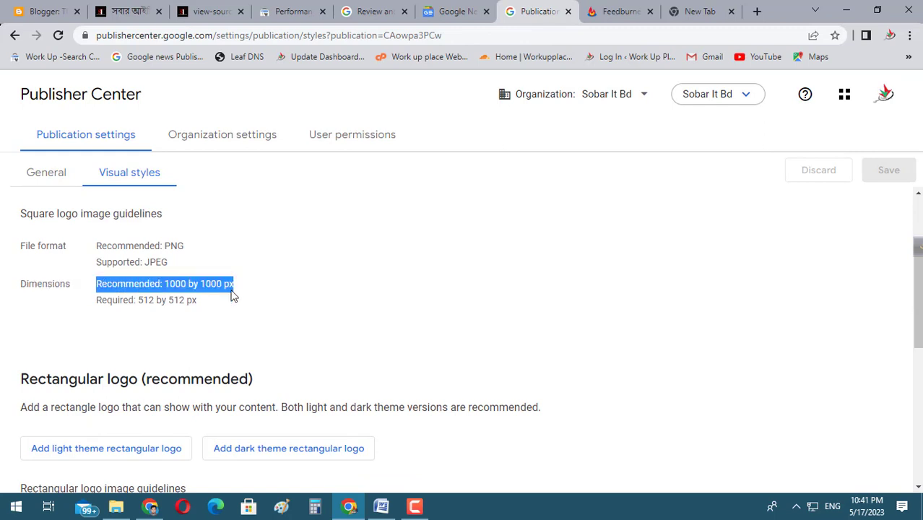
pyautogui.click(120, 300)
pyautogui.moveTo(97, 301); pyautogui.dragTo(143, 302)
pyautogui.click(202, 307)
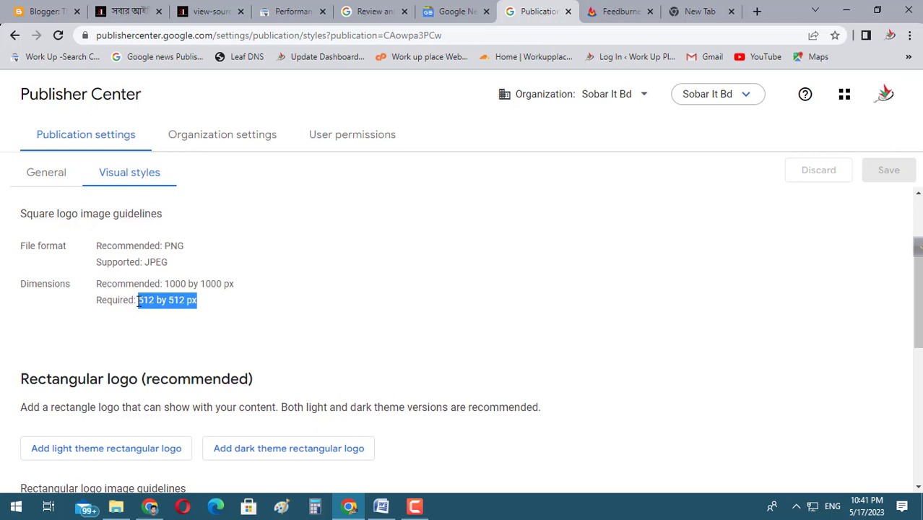
pyautogui.click(260, 305)
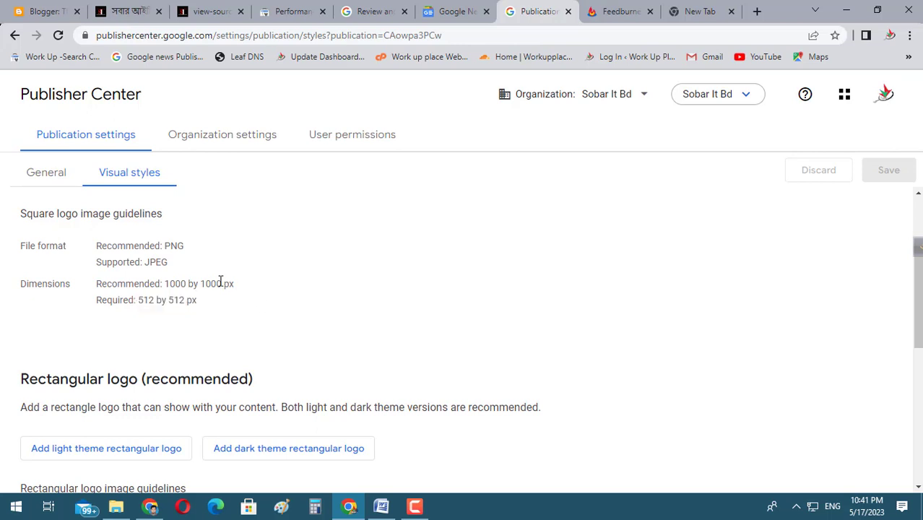
pyautogui.moveTo(221, 283); pyautogui.dragTo(167, 283)
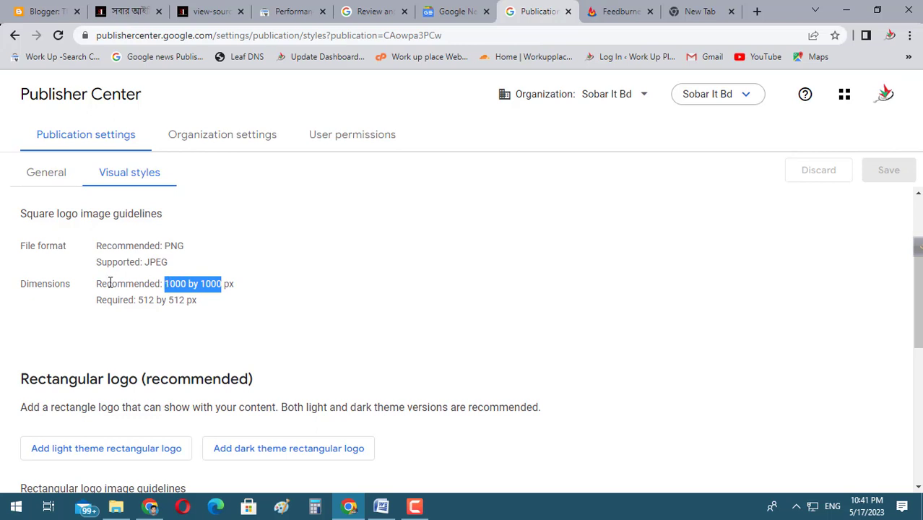
pyautogui.moveTo(110, 284); pyautogui.dragTo(147, 284)
pyautogui.click(178, 288)
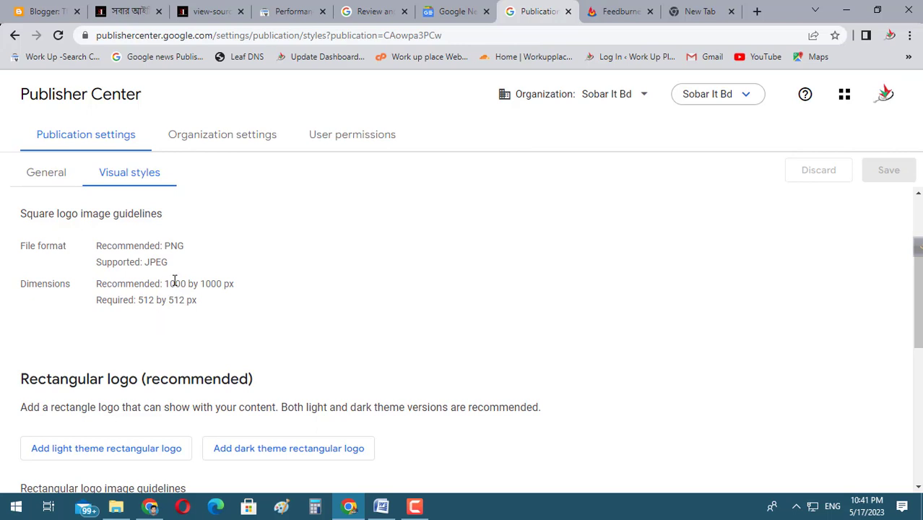
pyautogui.scroll(2, 175, 281)
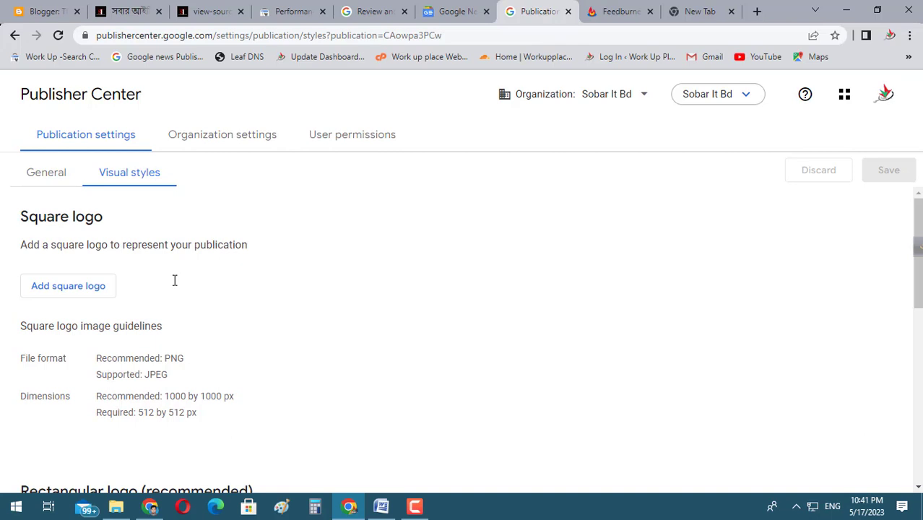
# Upload the JPG Sobar It Bd Squair Logo Image(512-512) from the desktop folder Sobar It Bd File as the square logo, browsing with large icons.
pyautogui.click(100, 283)
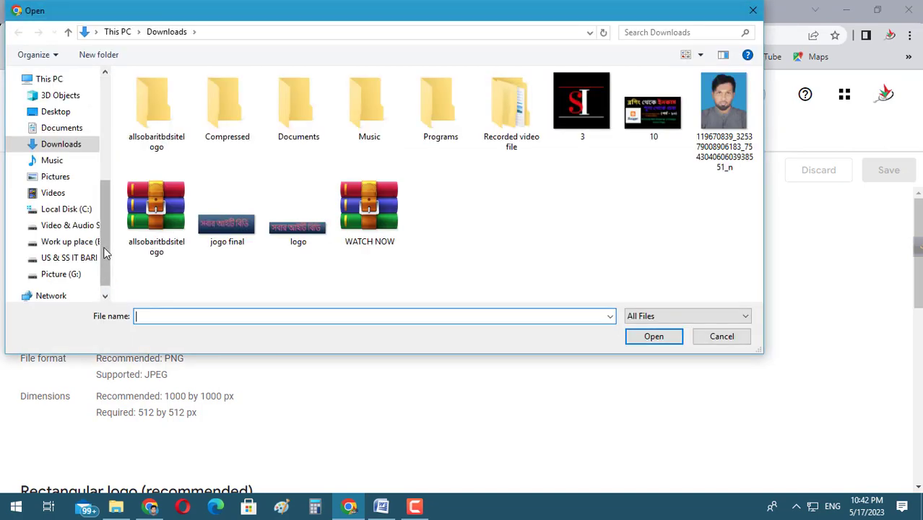
pyautogui.click(55, 111)
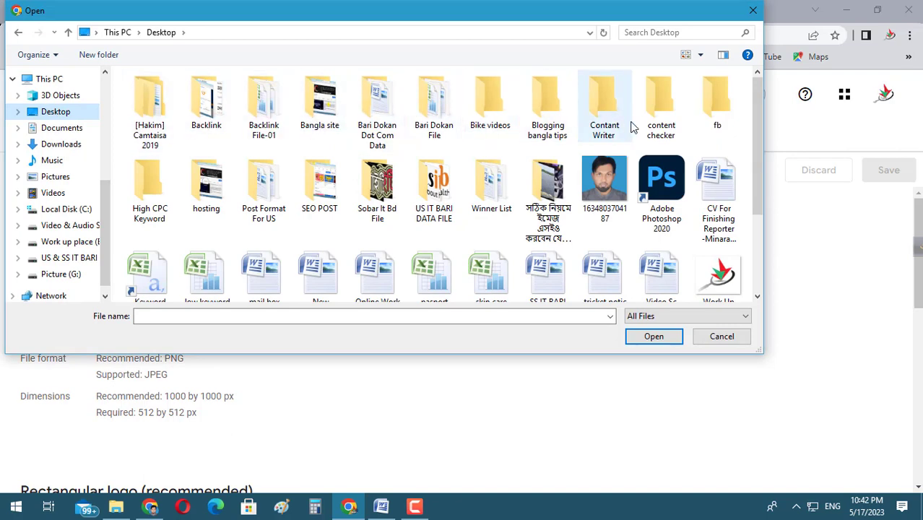
pyautogui.scroll(-1, 671, 143)
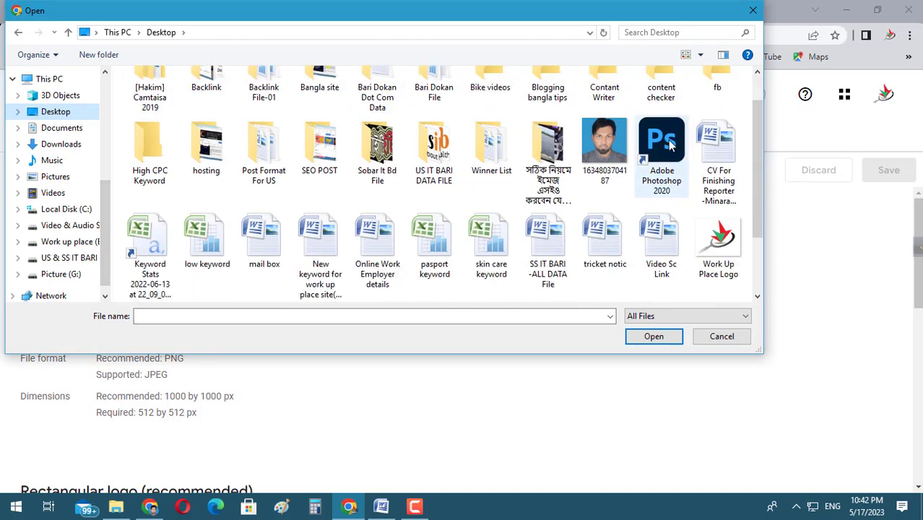
pyautogui.doubleClick(377, 148)
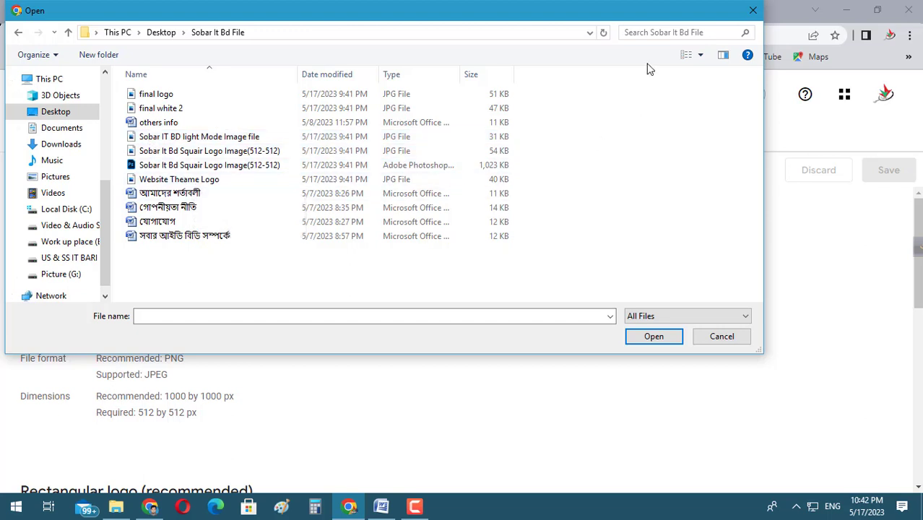
pyautogui.click(703, 55)
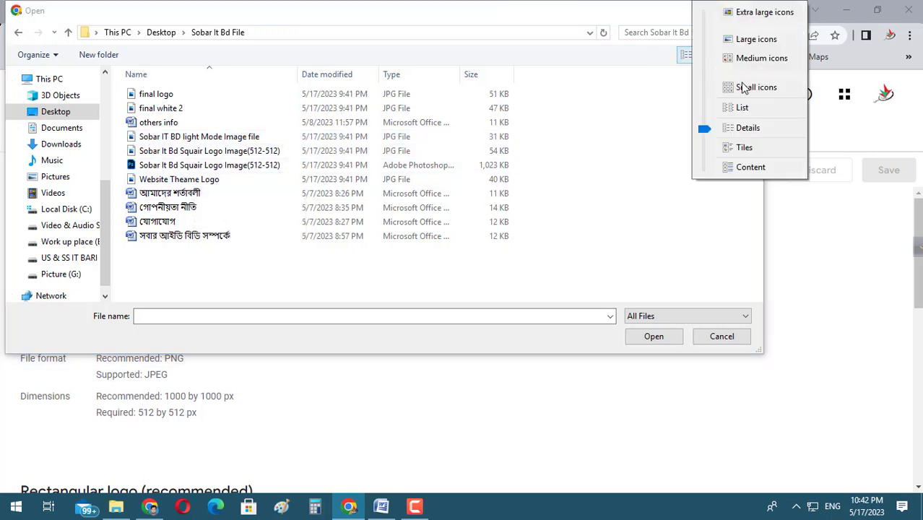
pyautogui.click(754, 40)
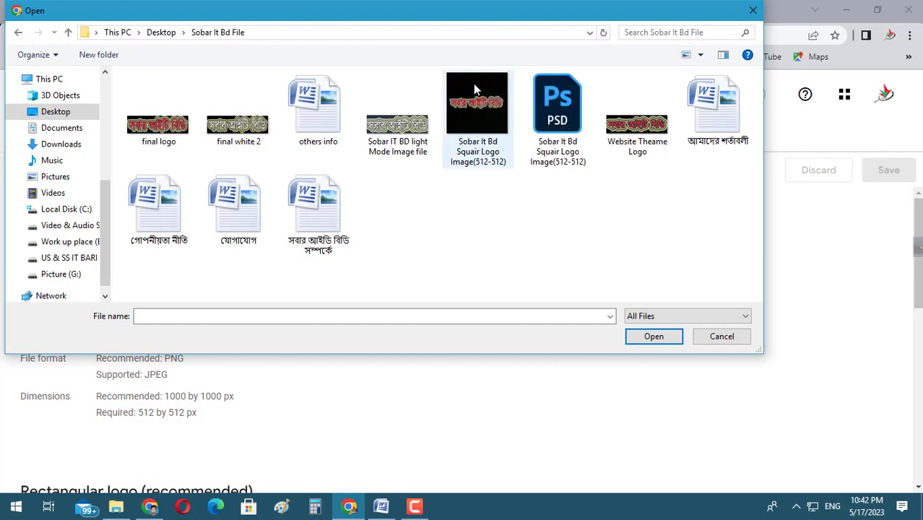
pyautogui.click(488, 112)
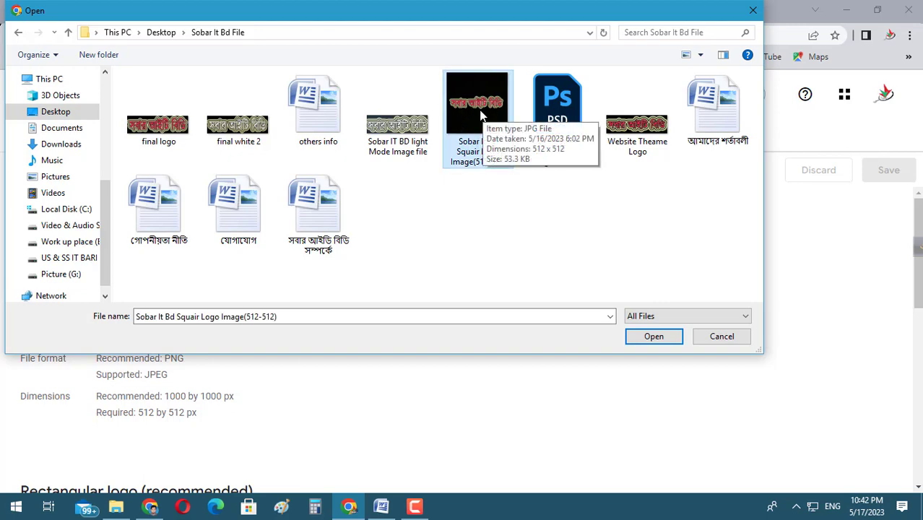
pyautogui.click(649, 338)
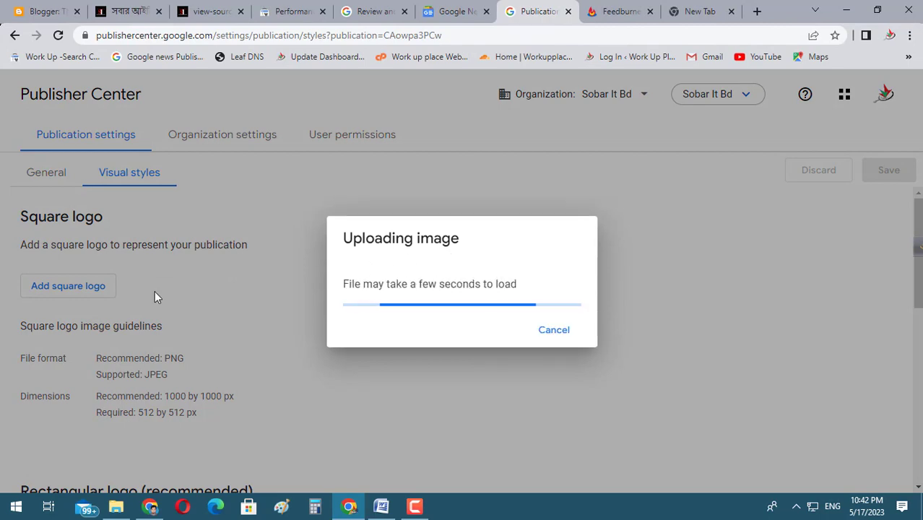
# Check the logo in the footer of sobaritbd.com and return to the publication's visual styles.
pyautogui.click(136, 10)
pyautogui.scroll(-5, 216, 198)
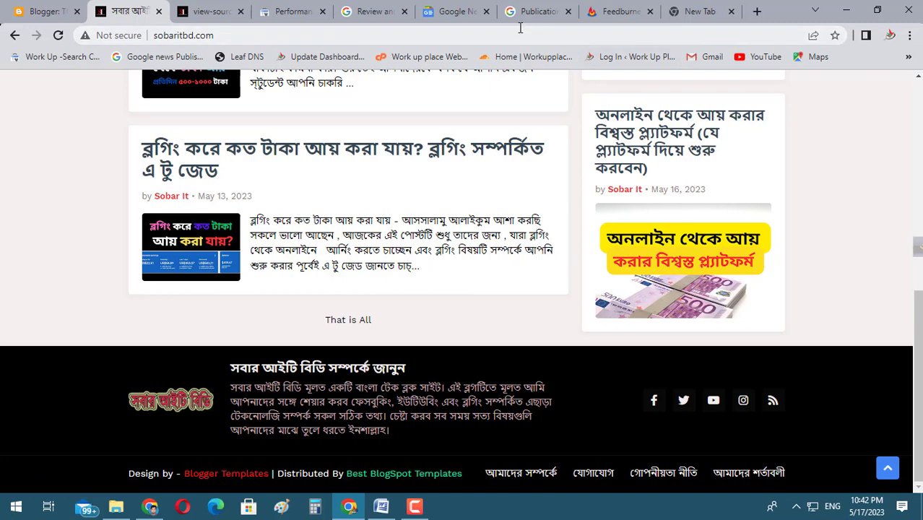
pyautogui.click(502, 11)
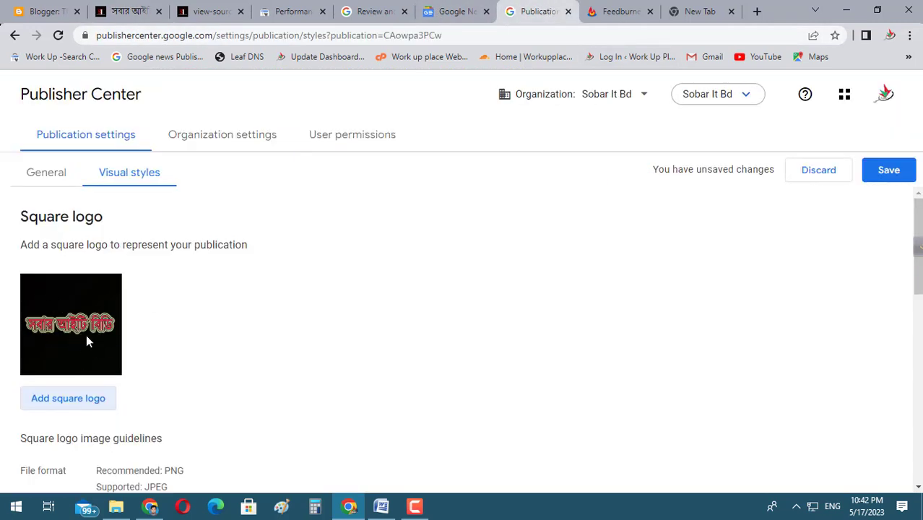
# Find the rectangular logo section of the visual styles and look over its light and dark theme upload options.
pyautogui.scroll(-5, 86, 334)
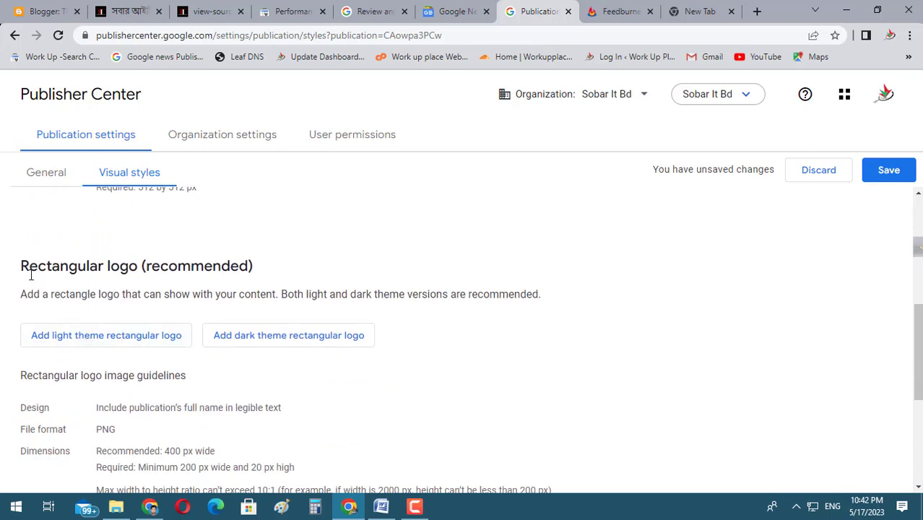
pyautogui.moveTo(40, 267); pyautogui.dragTo(149, 264)
pyautogui.scroll(-3, 239, 261)
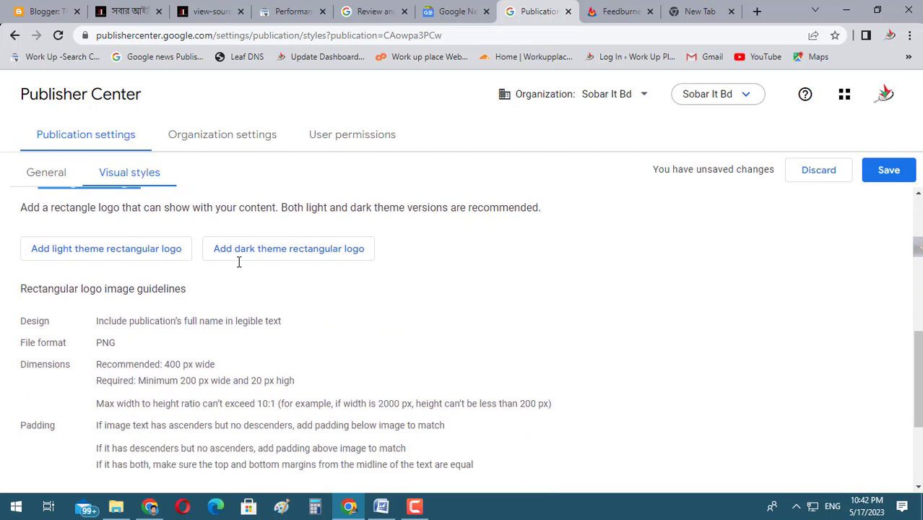
pyautogui.scroll(3, 454, 249)
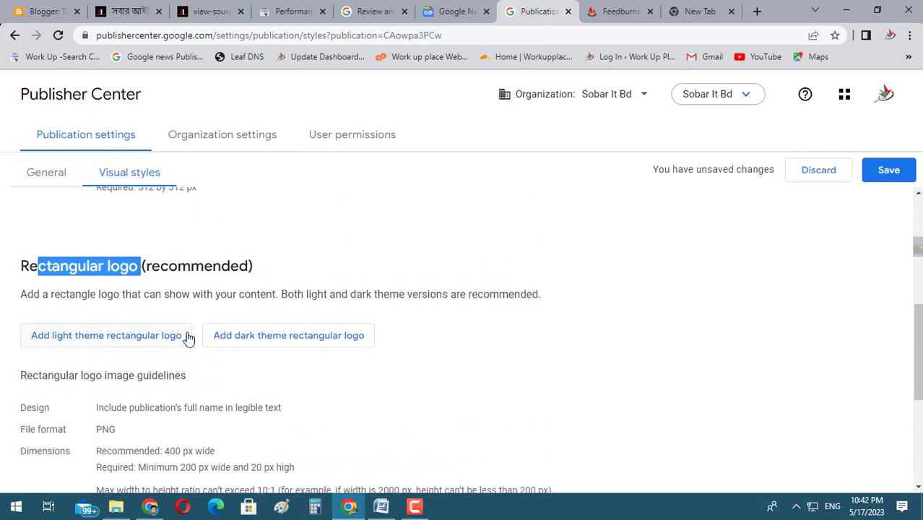
pyautogui.click(495, 321)
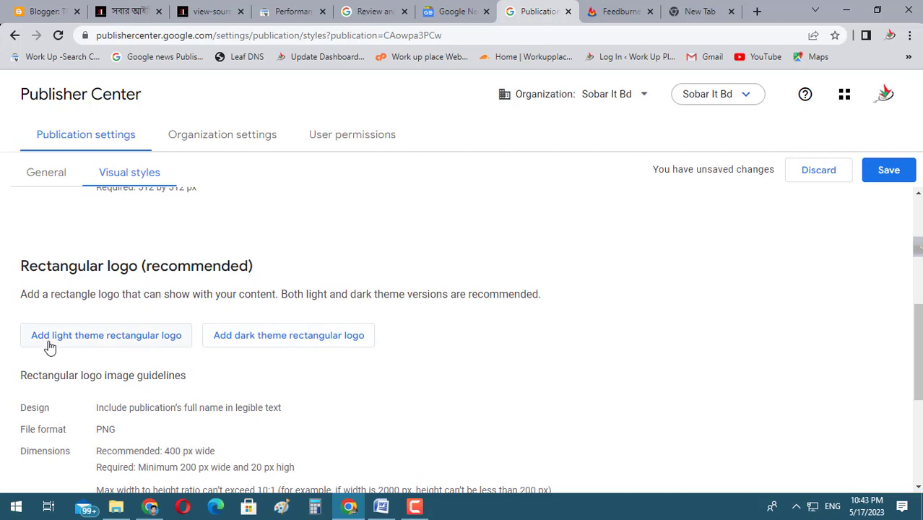
# Examine the rectangular logo image guidelines, especially the recommended and minimum required dimensions.
pyautogui.scroll(-2, 150, 341)
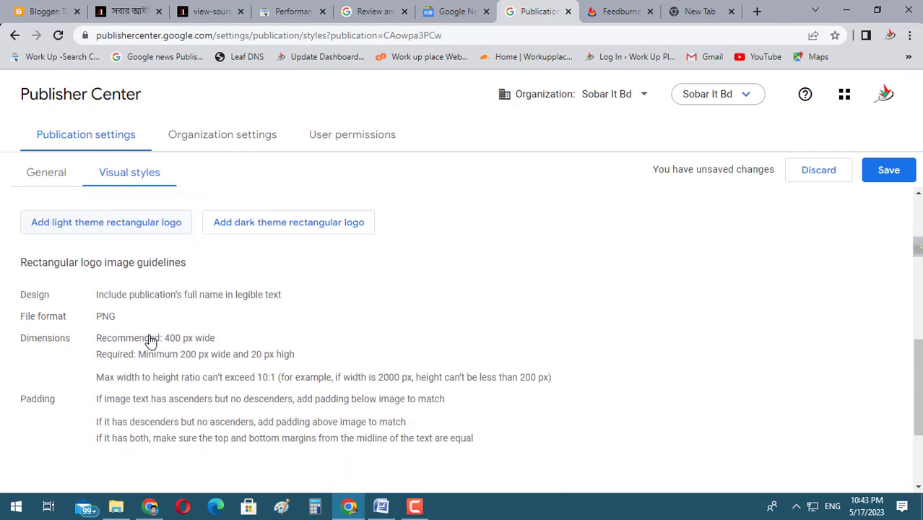
pyautogui.scroll(-2, 121, 341)
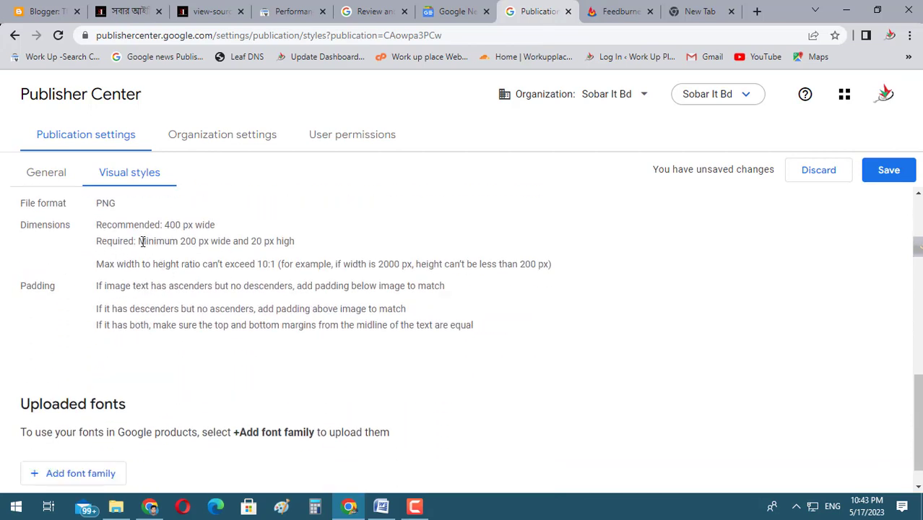
pyautogui.moveTo(142, 241); pyautogui.dragTo(298, 240)
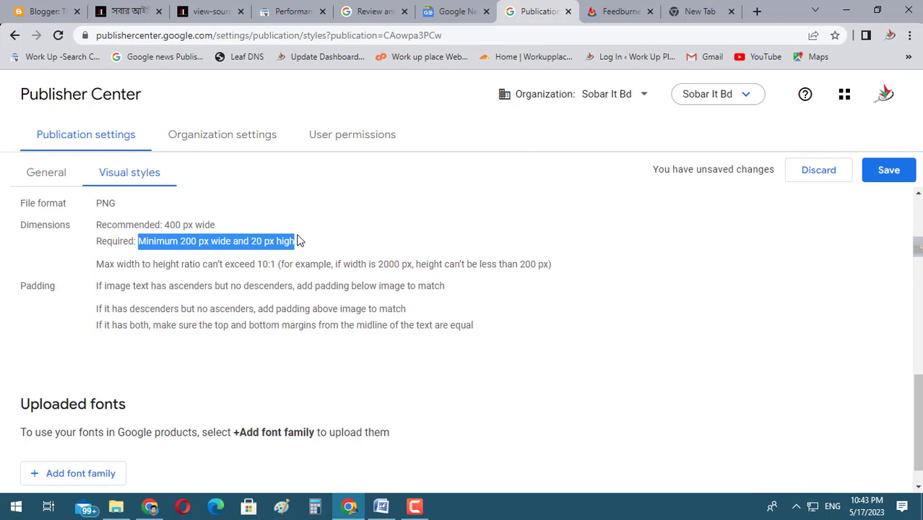
pyautogui.click(305, 244)
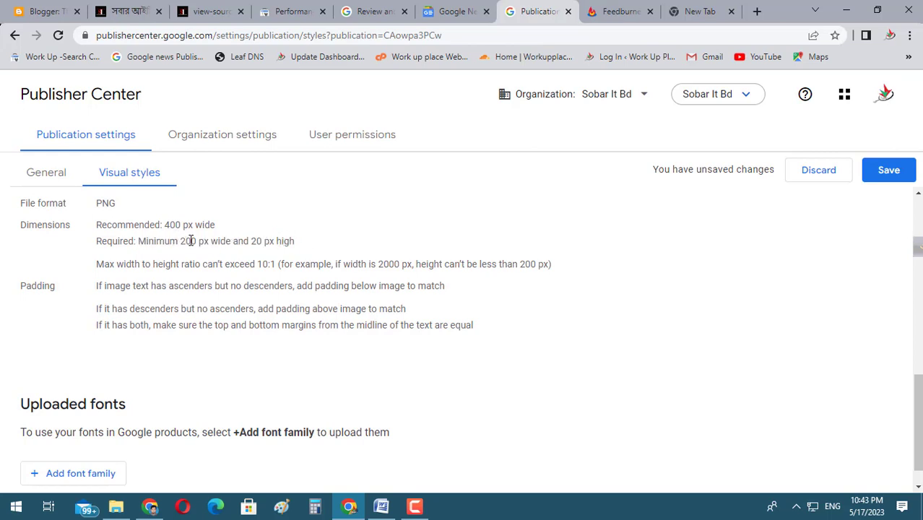
pyautogui.moveTo(193, 241); pyautogui.dragTo(314, 240)
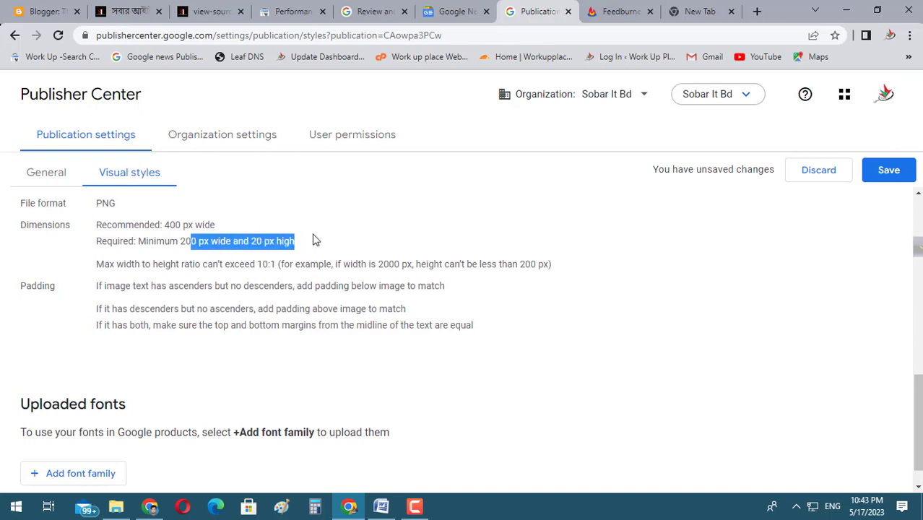
pyautogui.click(174, 224)
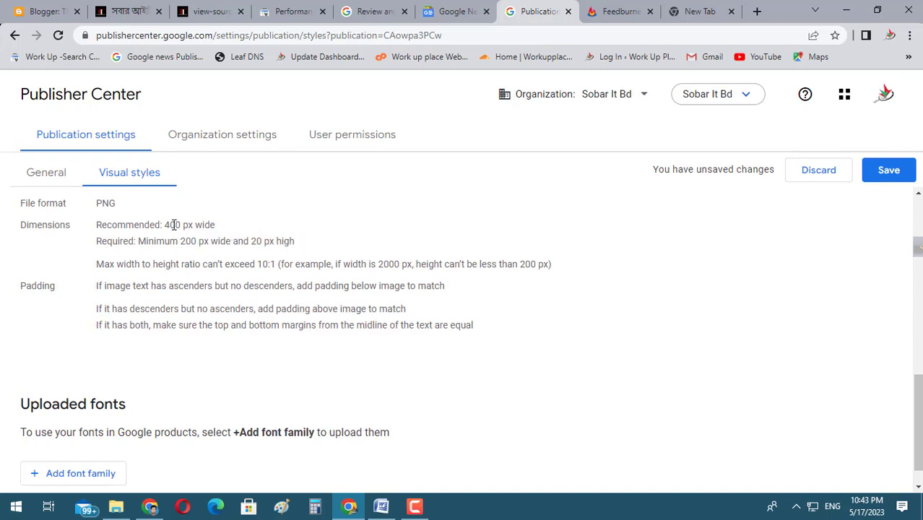
pyautogui.moveTo(166, 224); pyautogui.dragTo(223, 225)
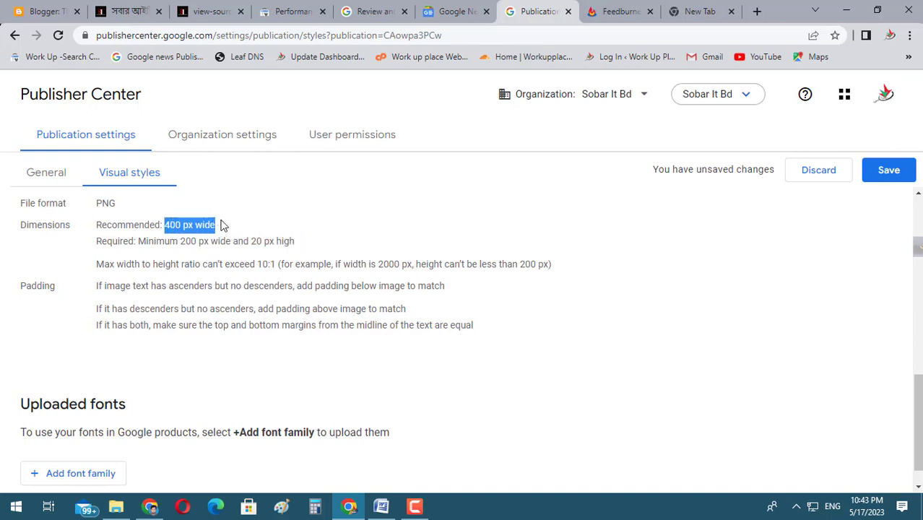
pyautogui.click(187, 222)
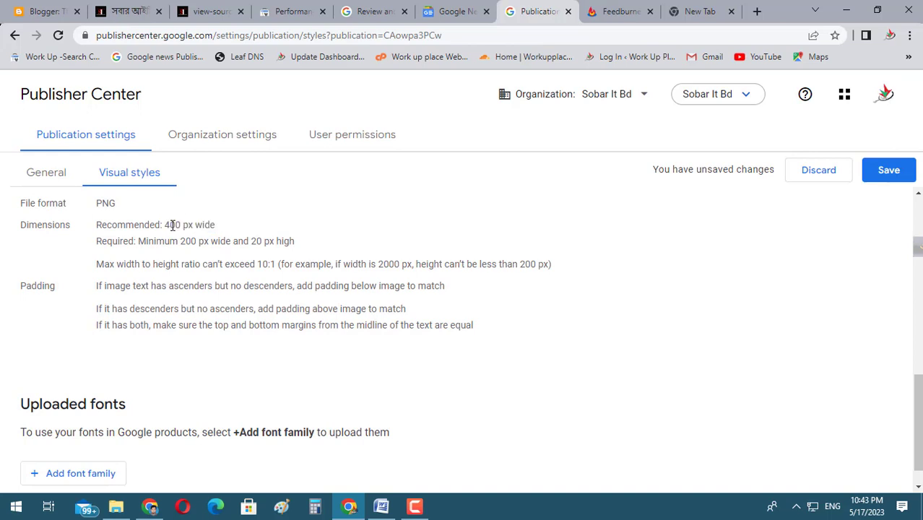
pyautogui.doubleClick(173, 224)
pyautogui.scroll(2, 181, 283)
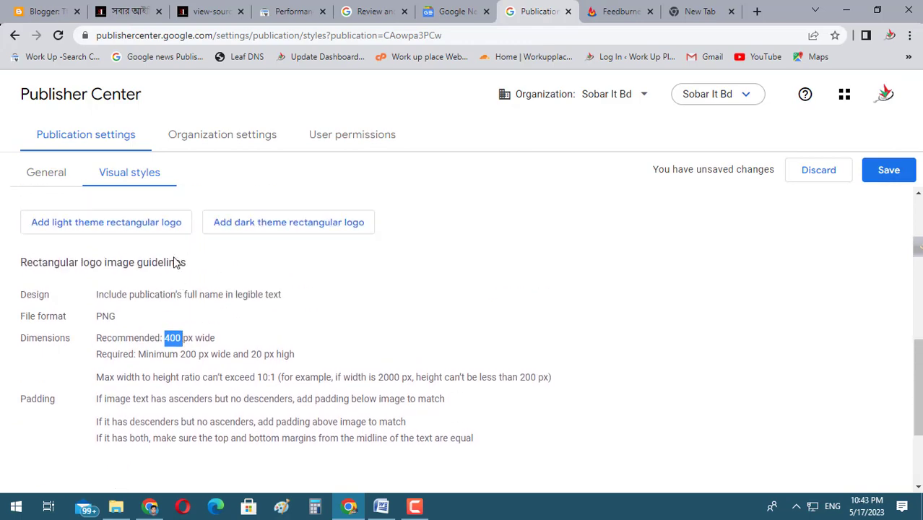
pyautogui.scroll(2, 176, 262)
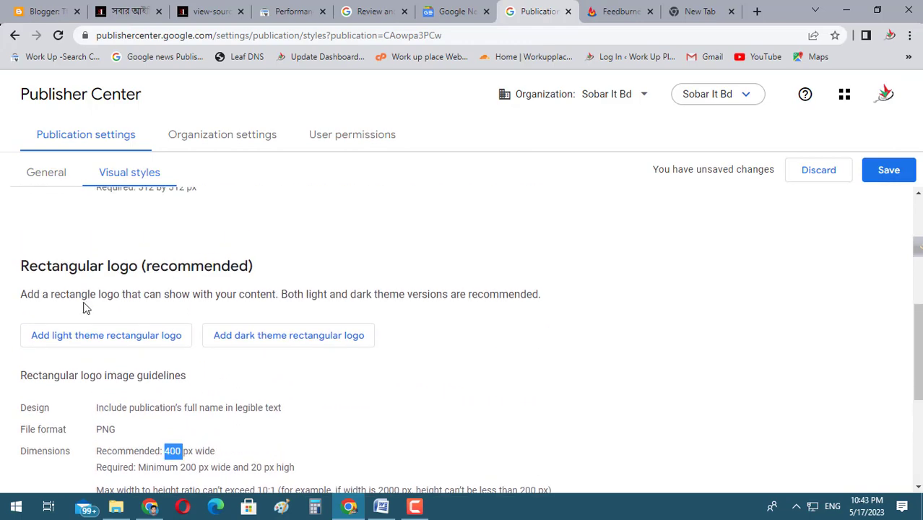
# Look at the logo on the sobaritbd.com site again and return to the publication's rectangular logo section.
pyautogui.click(134, 9)
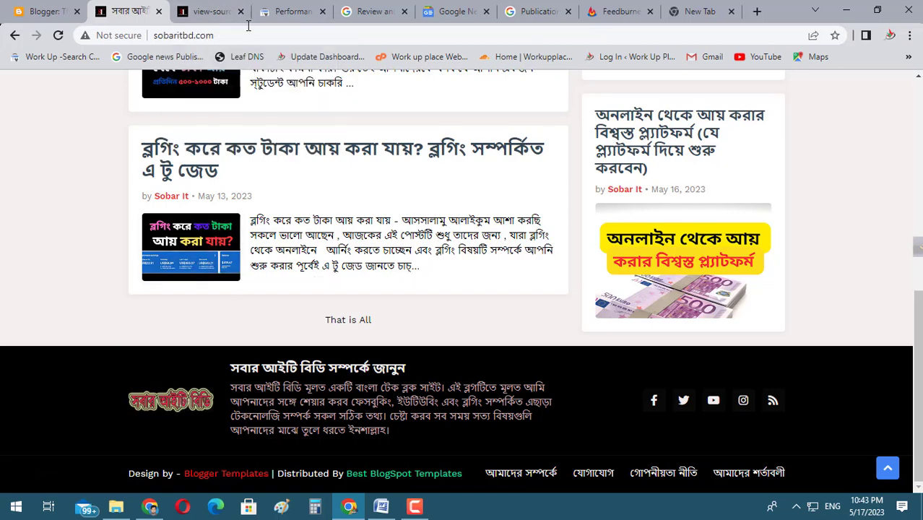
pyautogui.click(214, 10)
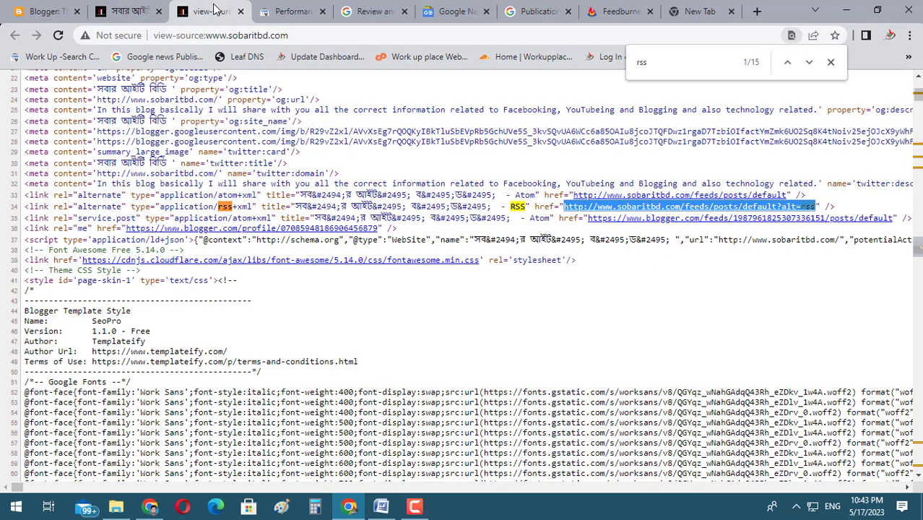
pyautogui.click(150, 11)
pyautogui.click(530, 8)
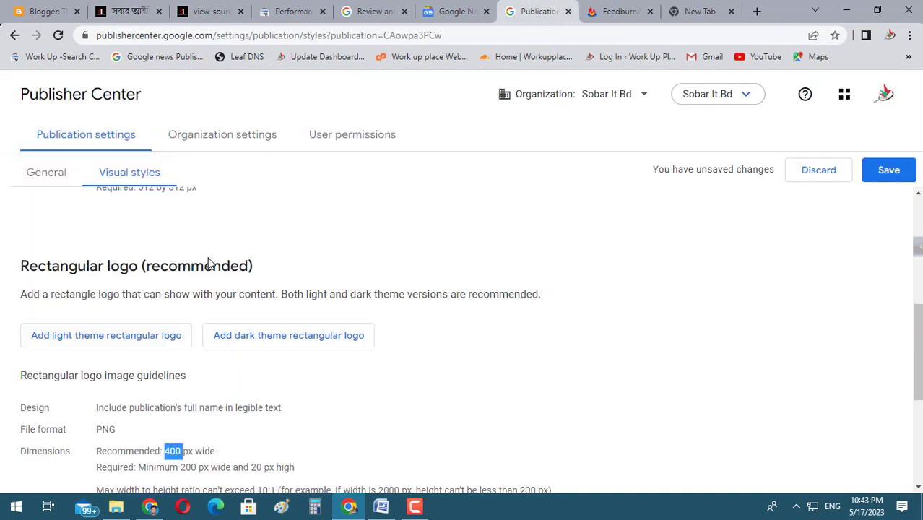
# Upload the image Website Theame Logo from the desktop folder Sobar It Bd File as the light theme rectangular logo.
pyautogui.click(96, 338)
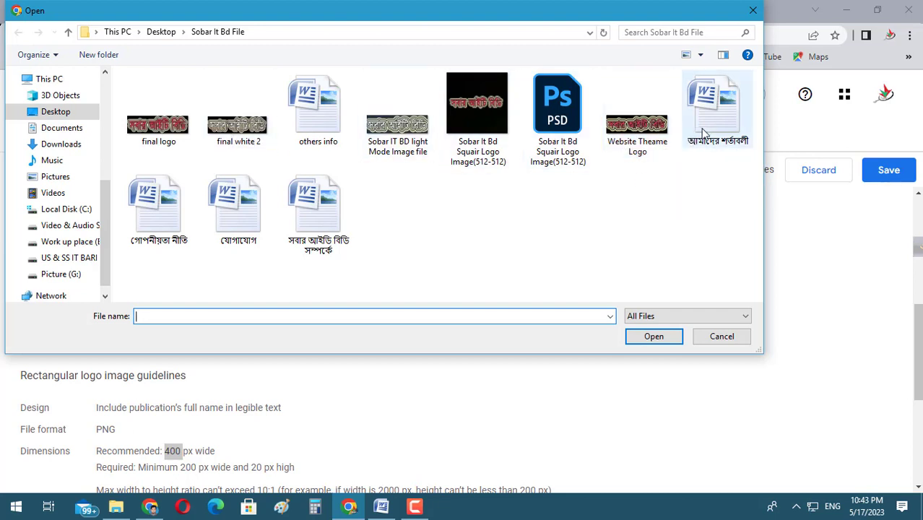
pyautogui.click(657, 141)
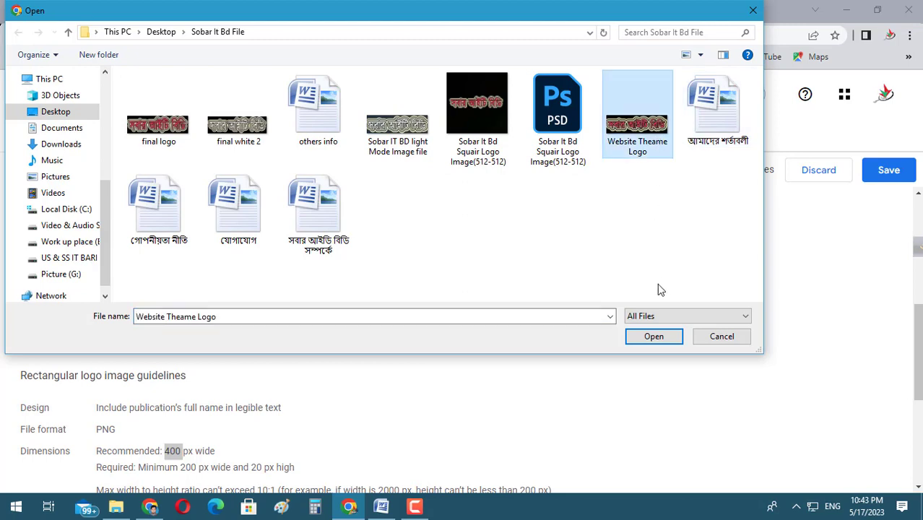
pyautogui.click(658, 338)
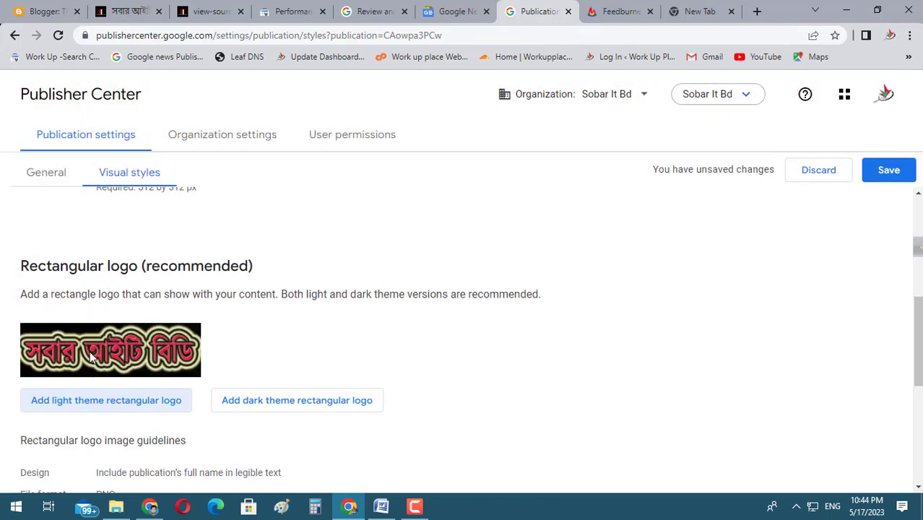
# Upload Sobar IT BD light Mode Image file as the dark theme rectangular logo and review all the added logos.
pyautogui.click(296, 406)
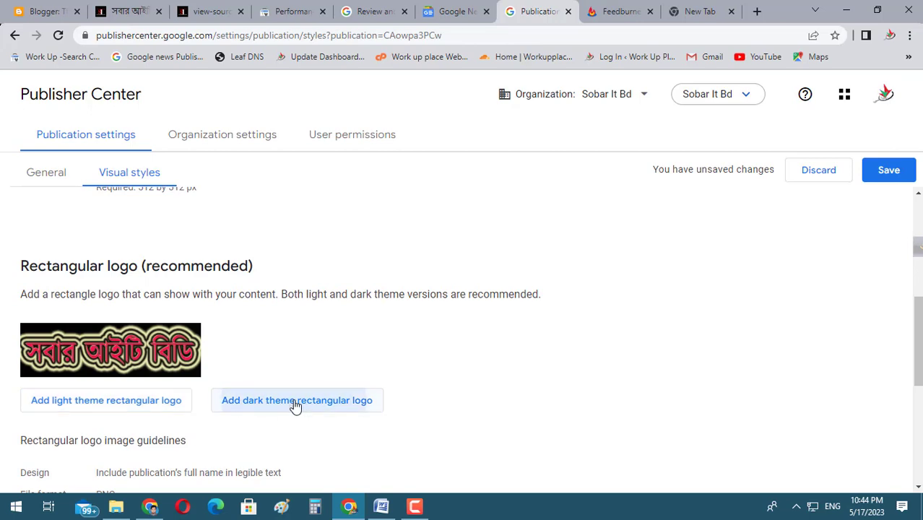
pyautogui.click(388, 148)
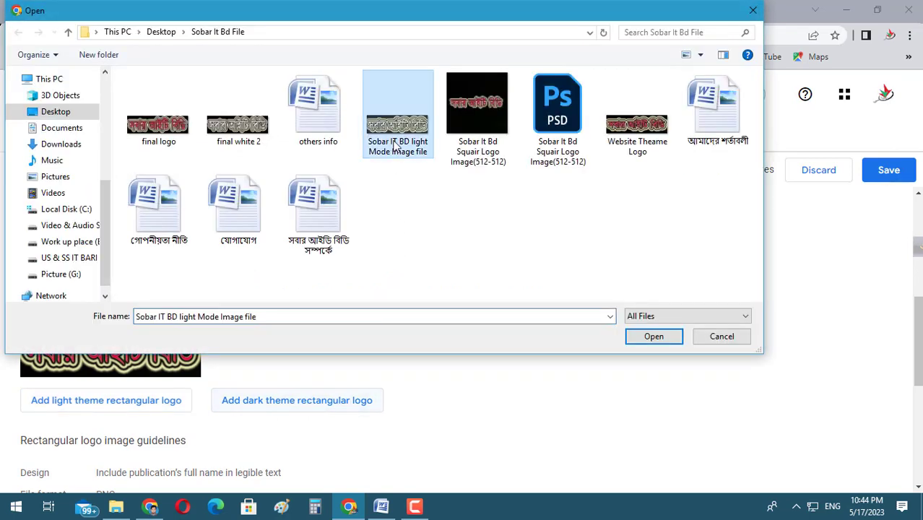
pyautogui.click(652, 336)
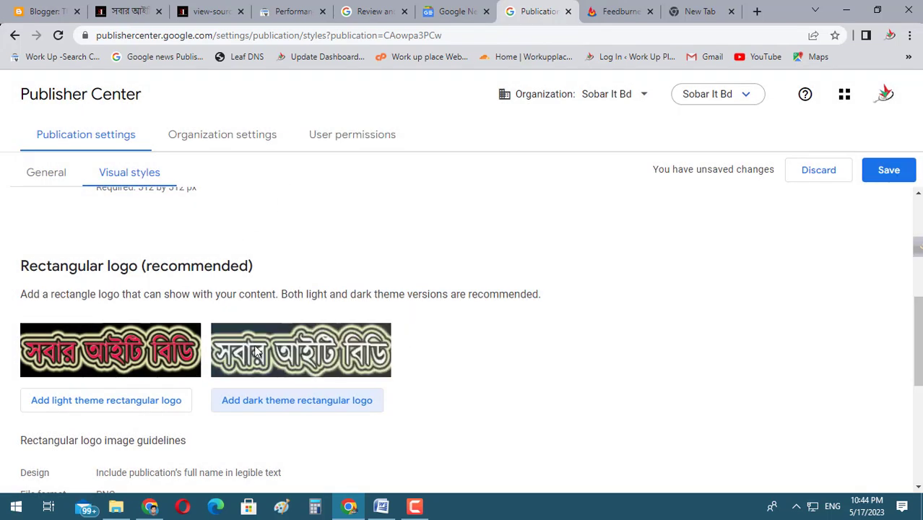
pyautogui.scroll(-3, 254, 350)
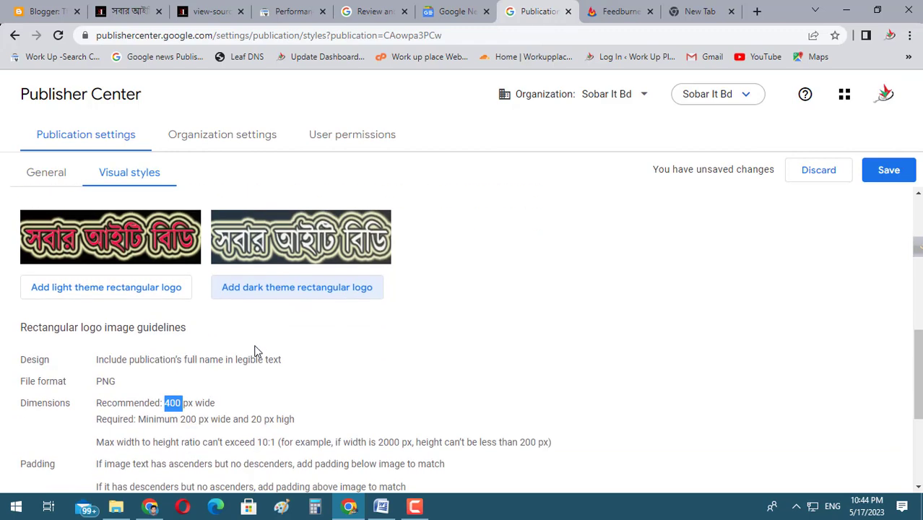
pyautogui.scroll(1, 254, 351)
pyautogui.scroll(2, 254, 351)
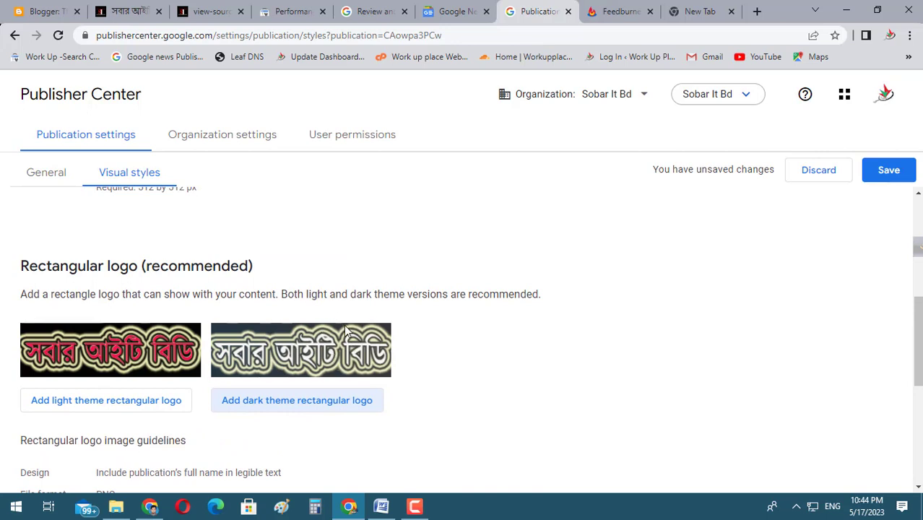
pyautogui.scroll(5, 345, 330)
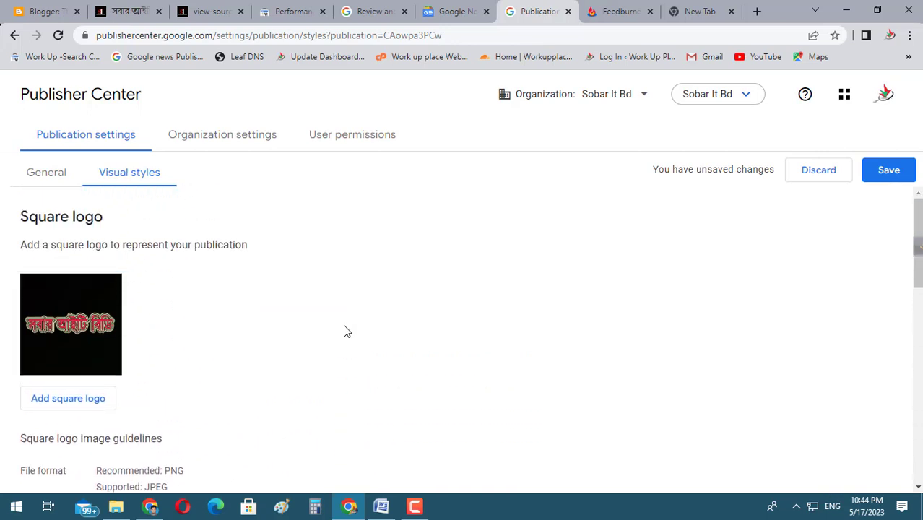
# Check the Google News app publishing status of the Work Up Place publication and return to Sobar It Bd's visual styles.
pyautogui.click(376, 10)
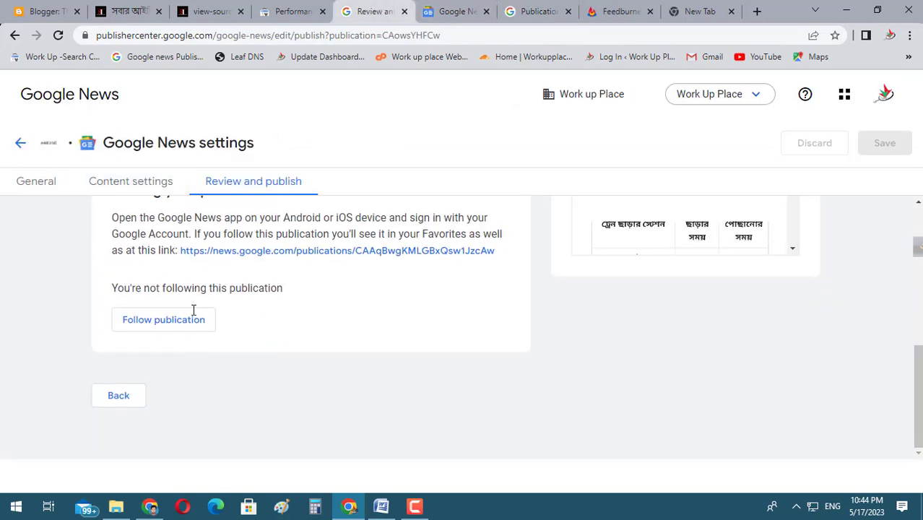
pyautogui.scroll(10, 191, 309)
pyautogui.scroll(-10, 636, 340)
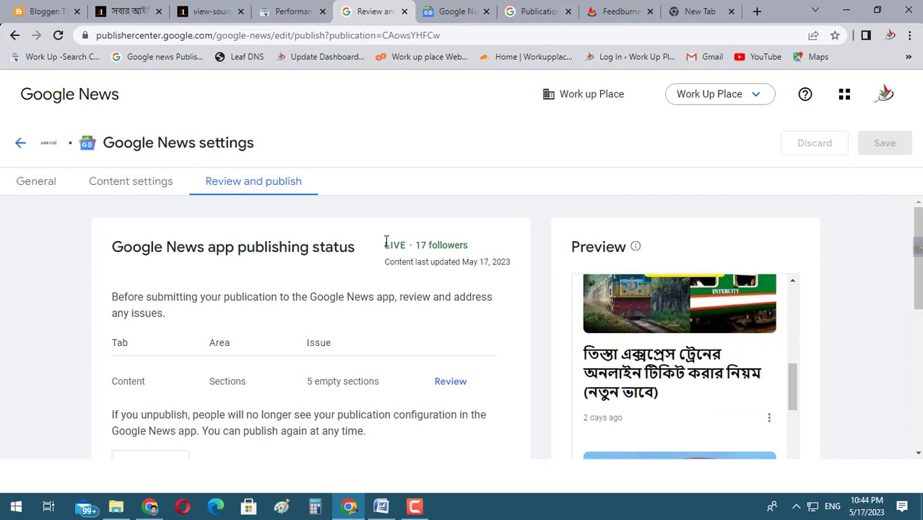
pyautogui.moveTo(385, 245); pyautogui.dragTo(420, 246)
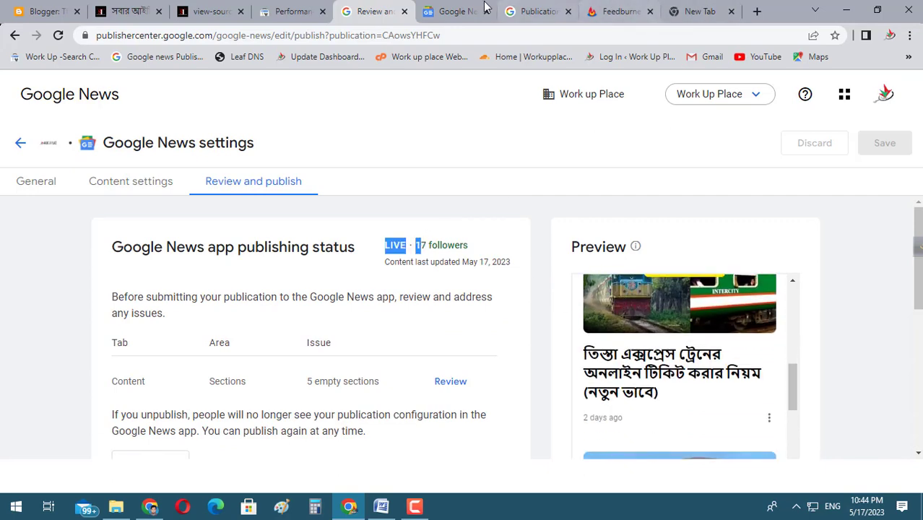
pyautogui.click(535, 11)
# Review the visual styles page down to the uploaded fonts, save the publication's changes and open the organization settings.
pyautogui.scroll(-5, 167, 293)
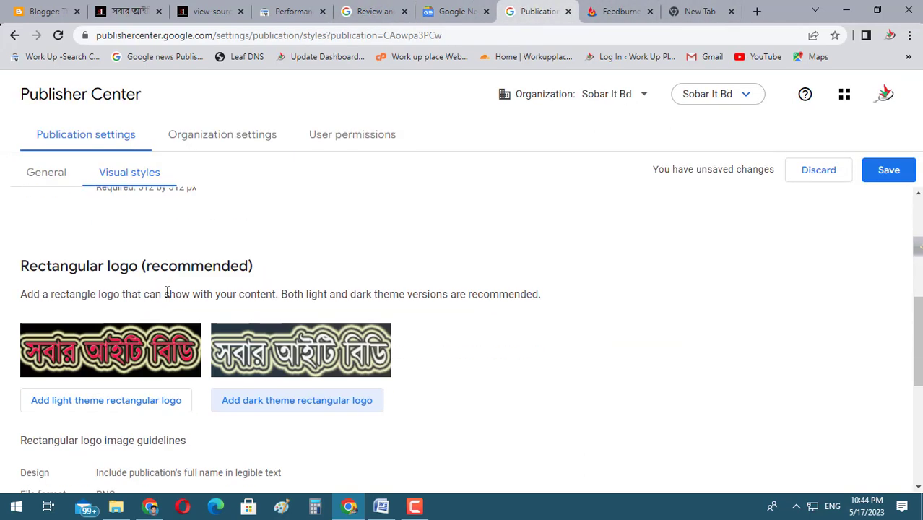
pyautogui.scroll(-3, 166, 293)
pyautogui.doubleClick(172, 289)
pyautogui.scroll(-2, 179, 302)
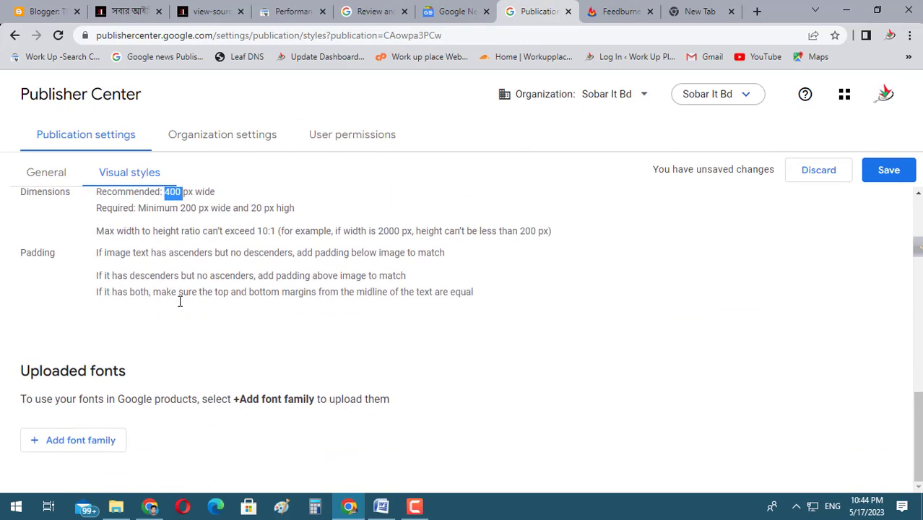
pyautogui.scroll(10, 180, 302)
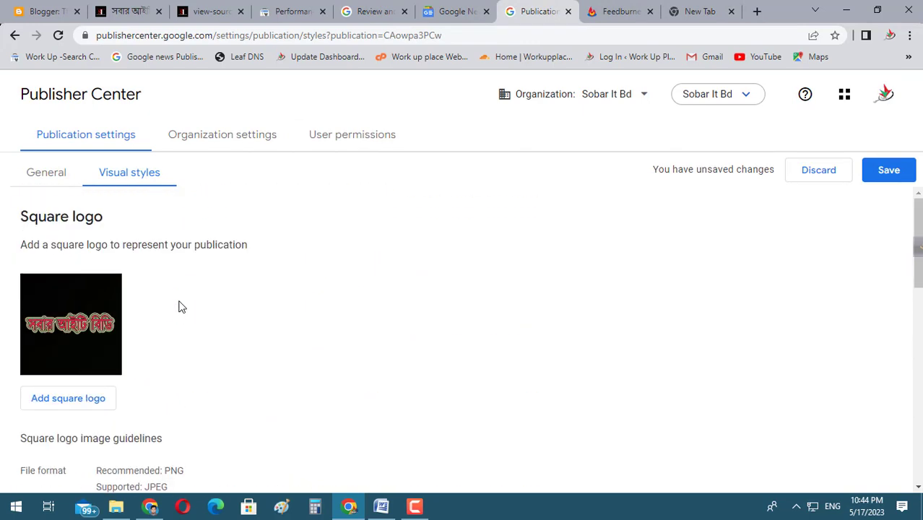
pyautogui.click(888, 170)
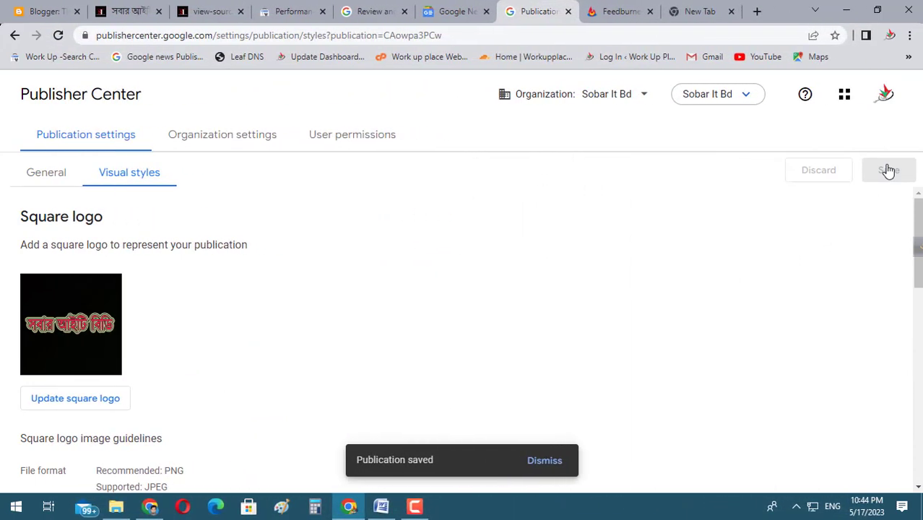
pyautogui.click(224, 139)
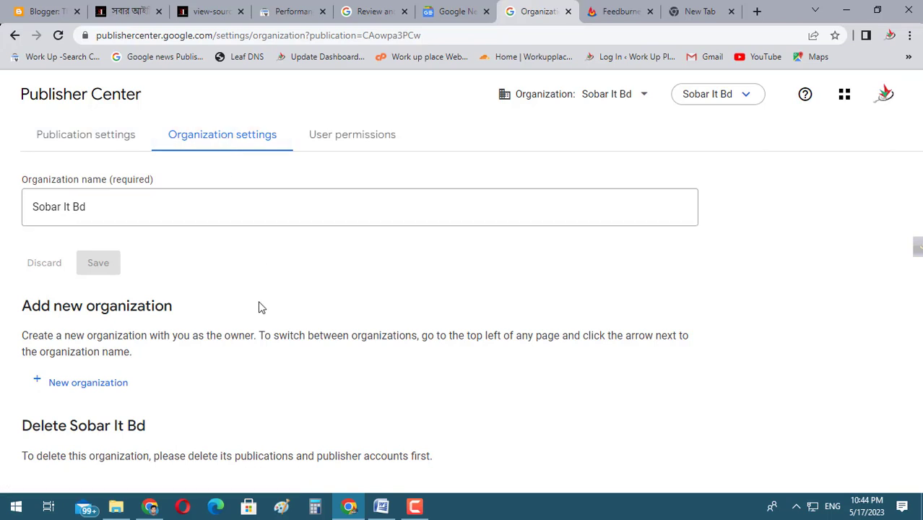